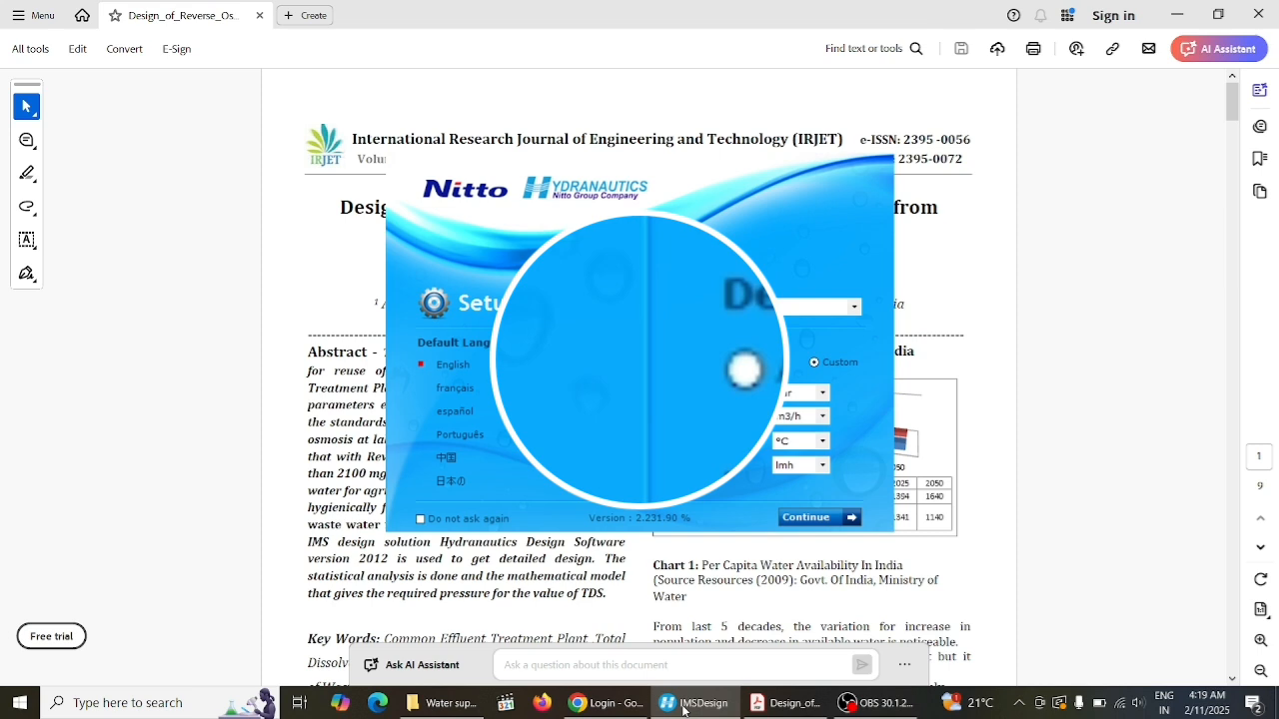
Switch to the browser, log in to IMSDesign Cloud and create a new HYDRAcapMAX-RO projection
click(609, 702)
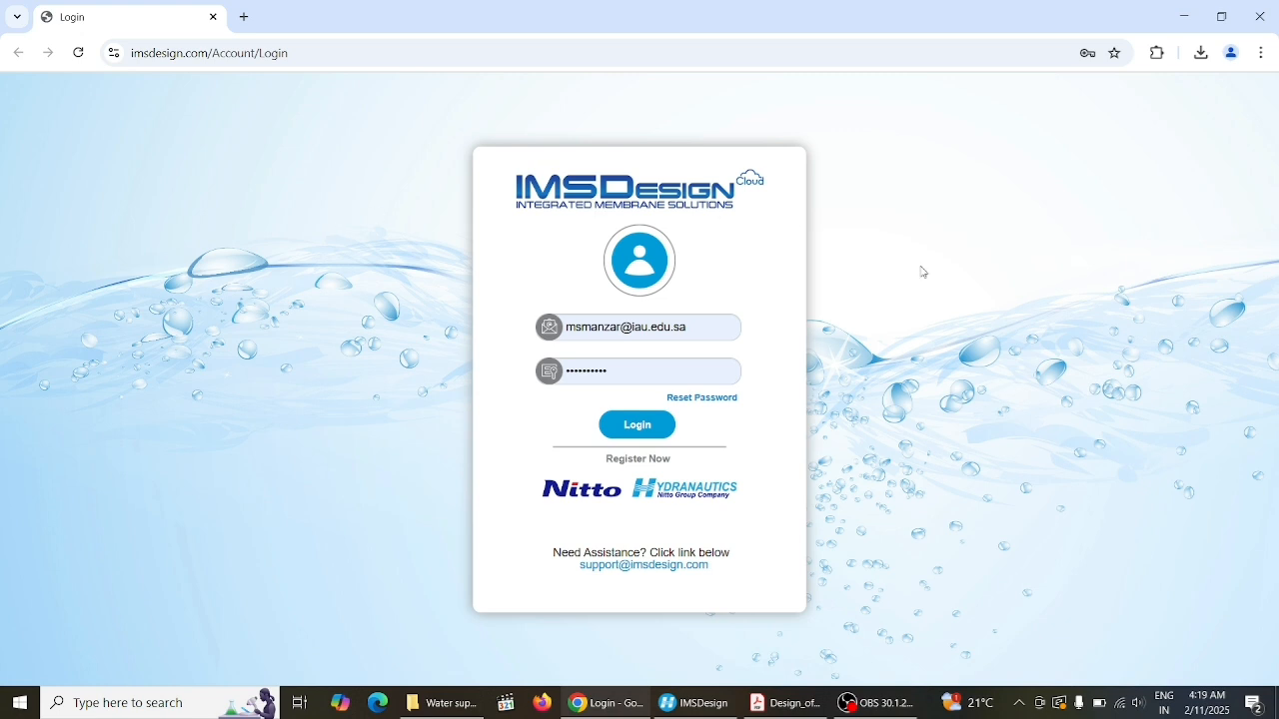
click(630, 426)
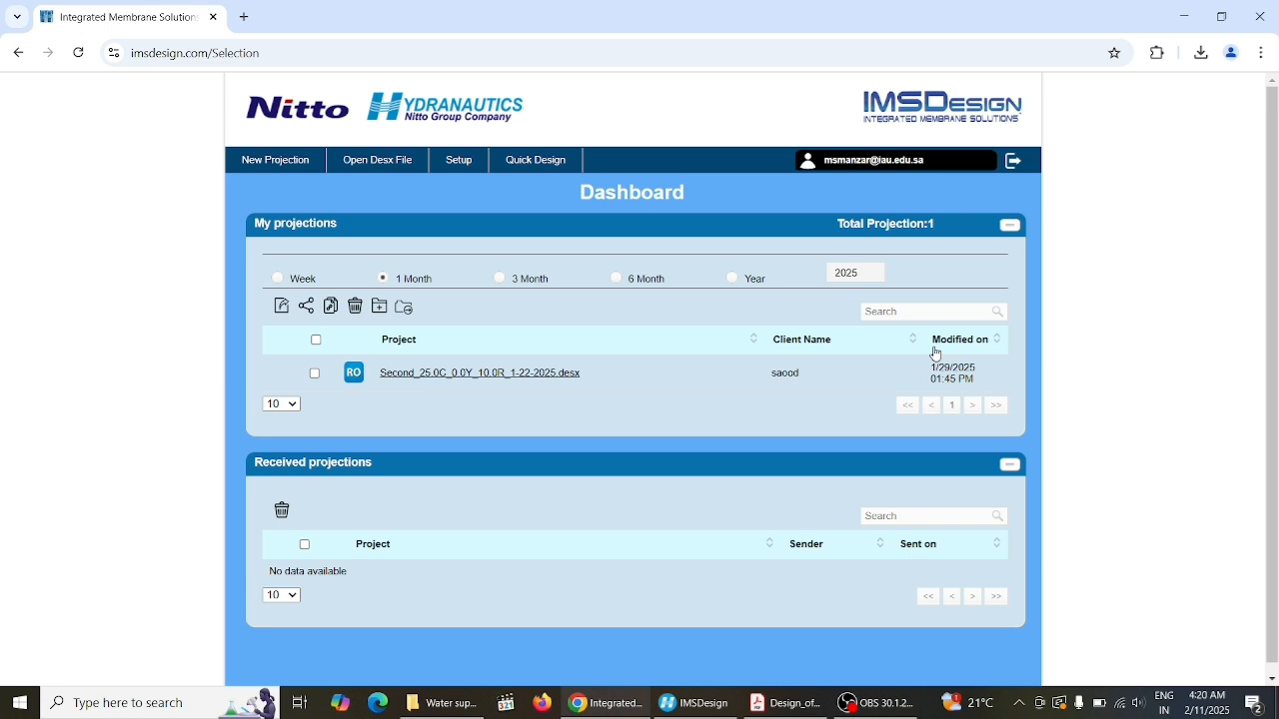
mouse_move(267, 161)
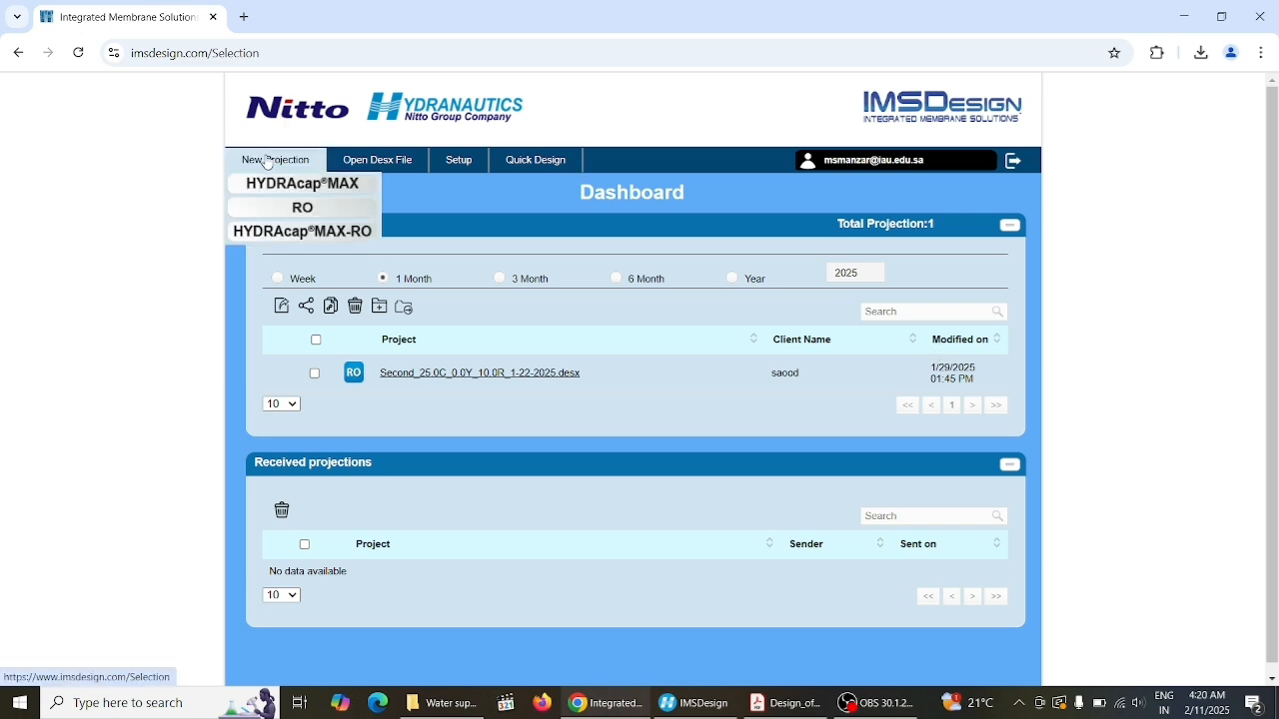
click(307, 234)
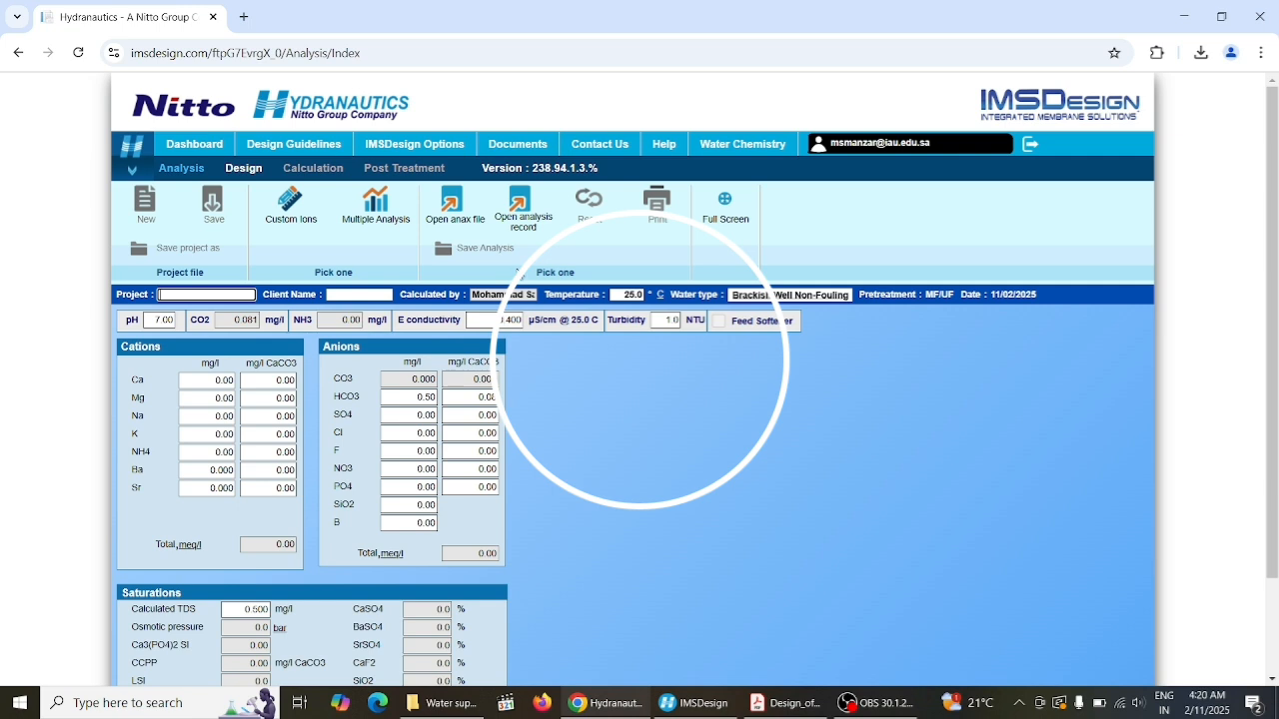
Switch to the desktop IMSDesign program, accept its setup and start a new RO project
click(487, 321)
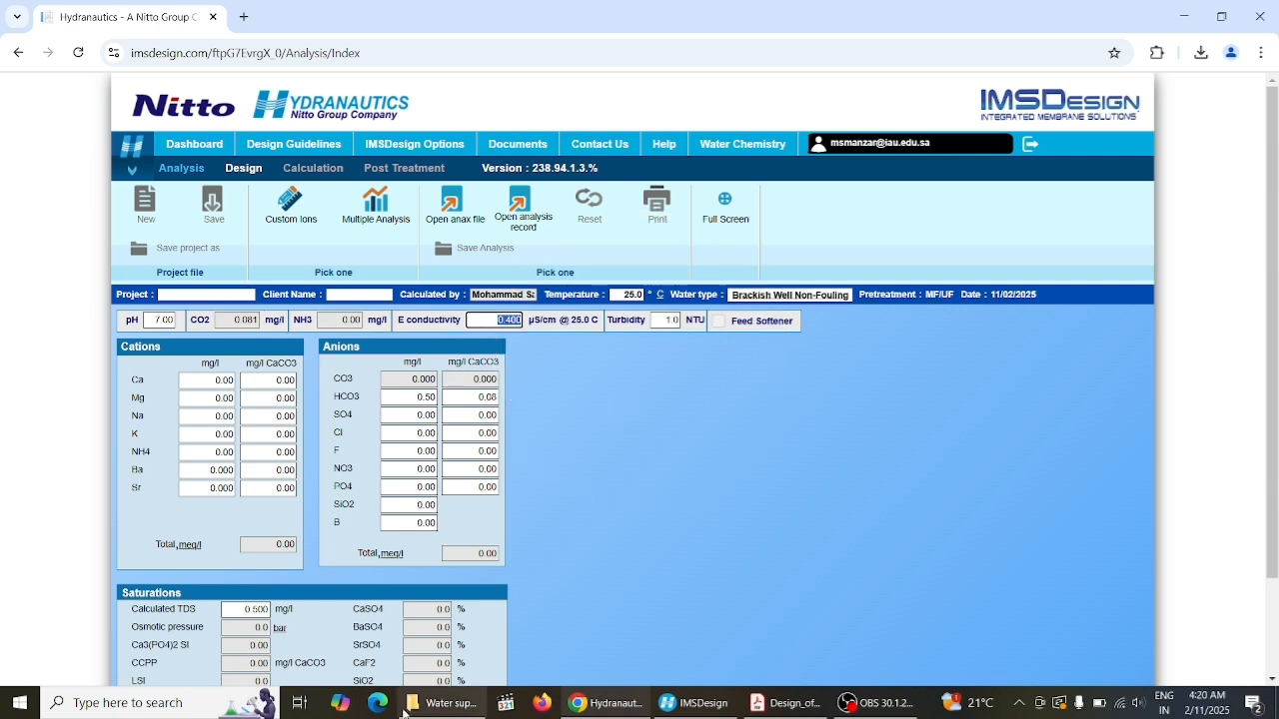
click(694, 703)
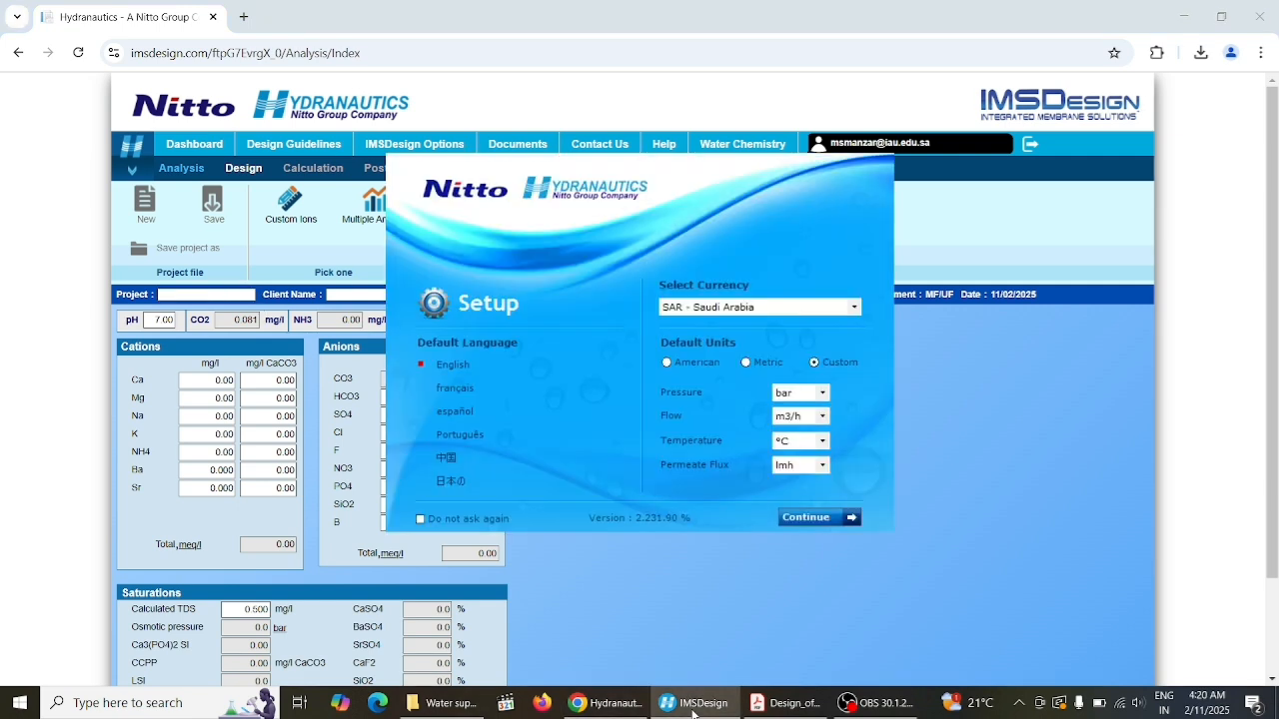
click(806, 517)
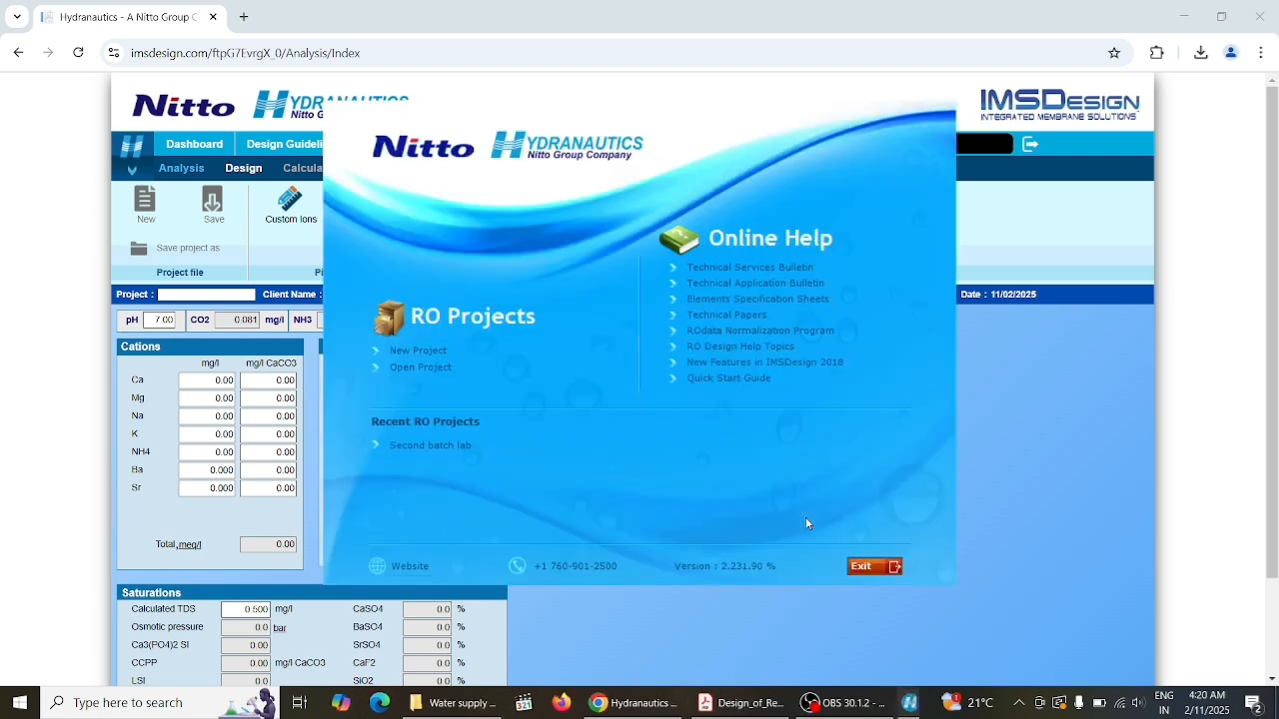
click(427, 353)
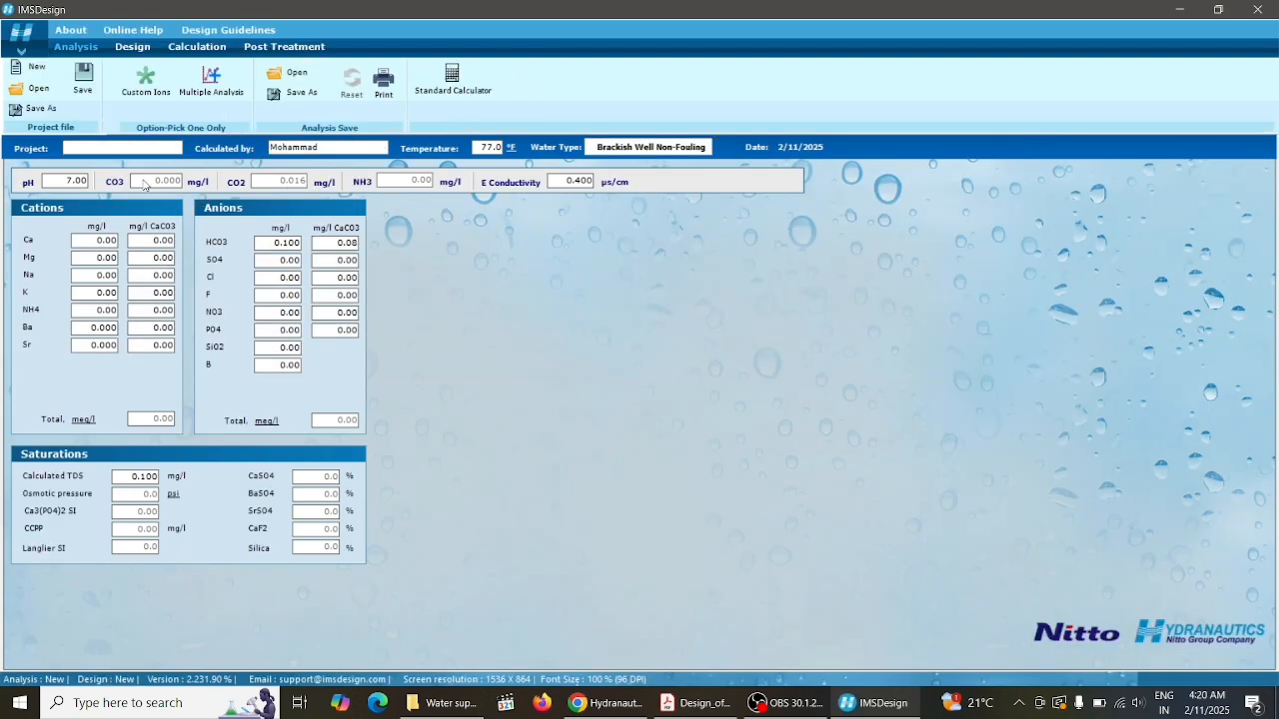
Compare the desktop version's E conductivity and pH fields with the turbidity field in the web version's analysis
click(576, 185)
click(62, 183)
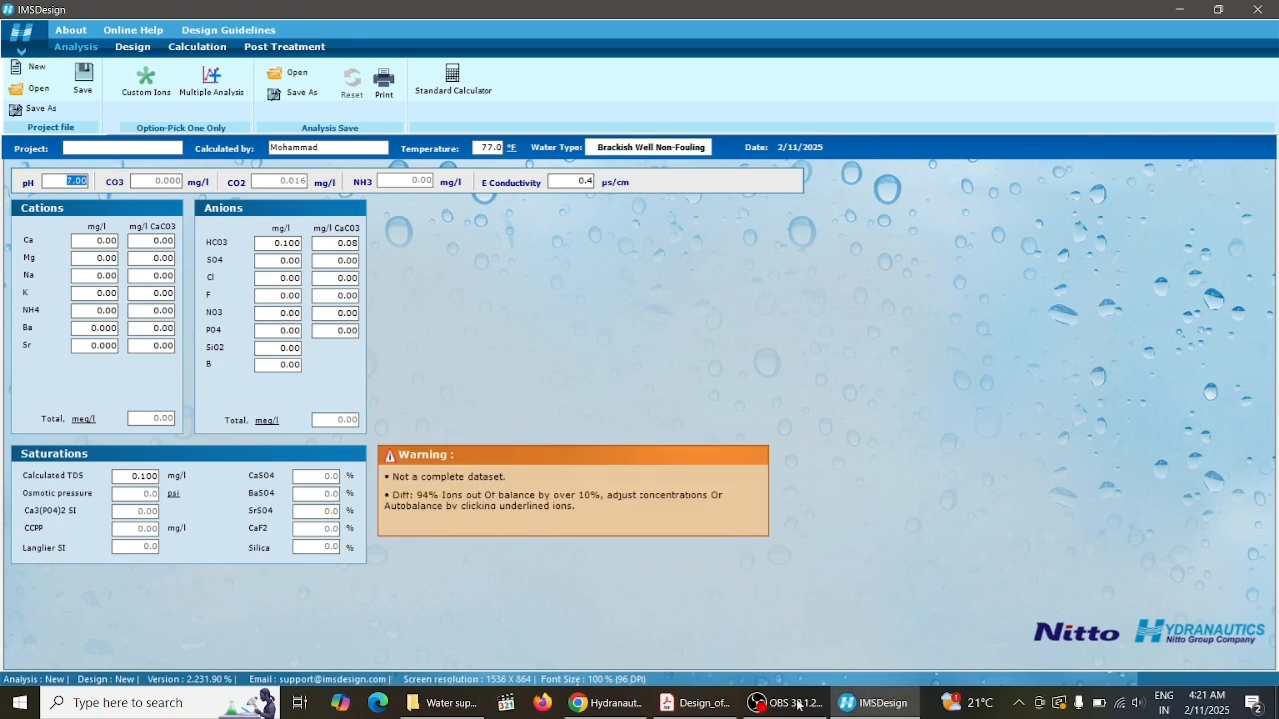
click(624, 706)
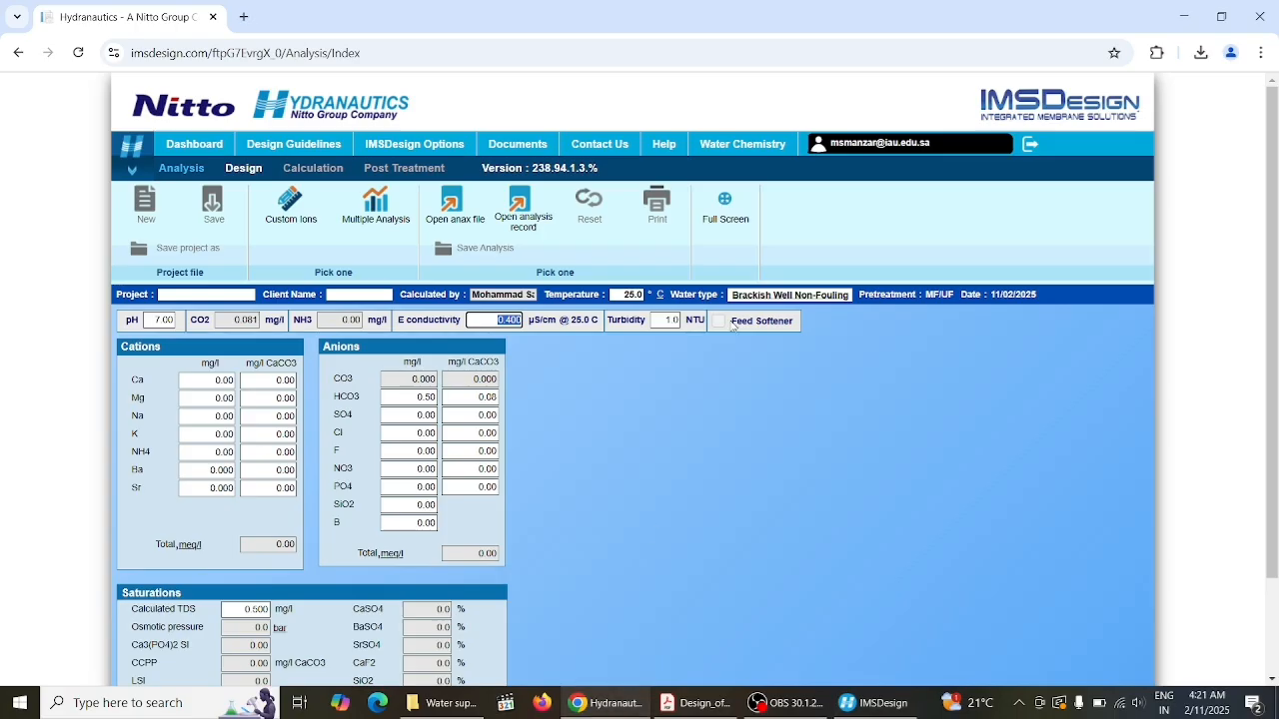
key(Tab)
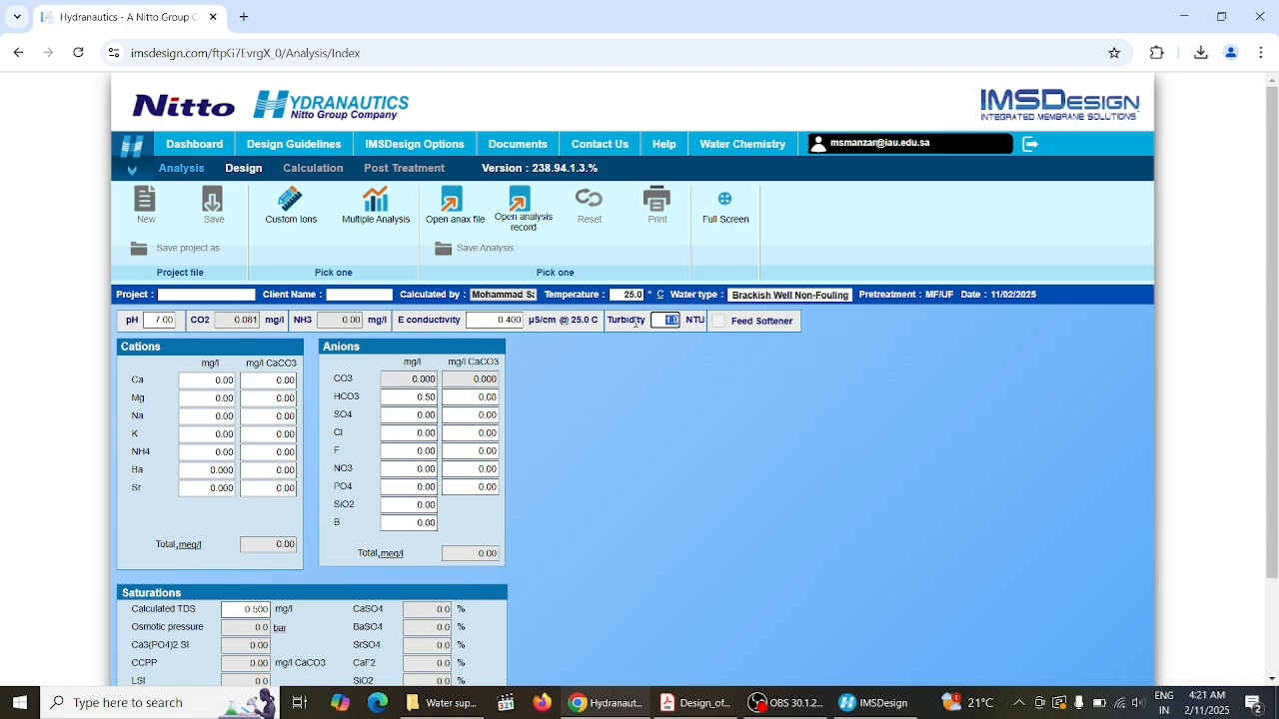
Review the analysis, design and flow diagram settings in the desktop program's IMSDesign Options and save them
click(879, 706)
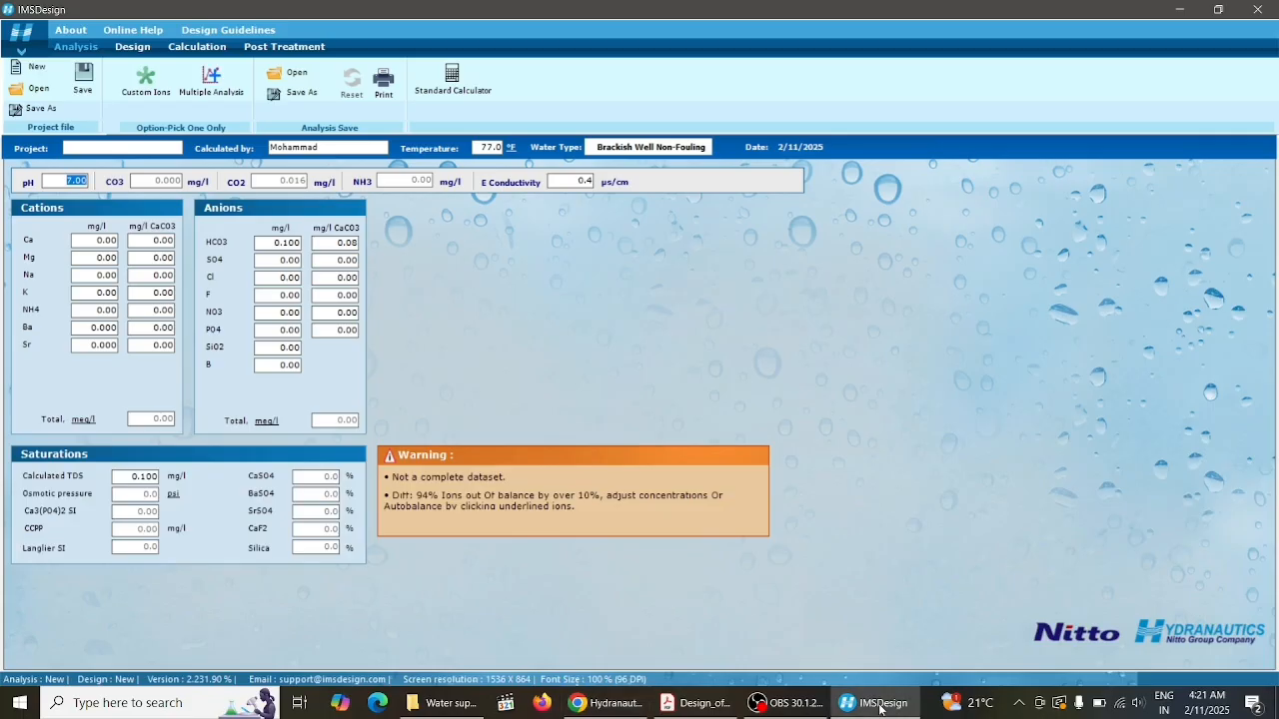
click(21, 41)
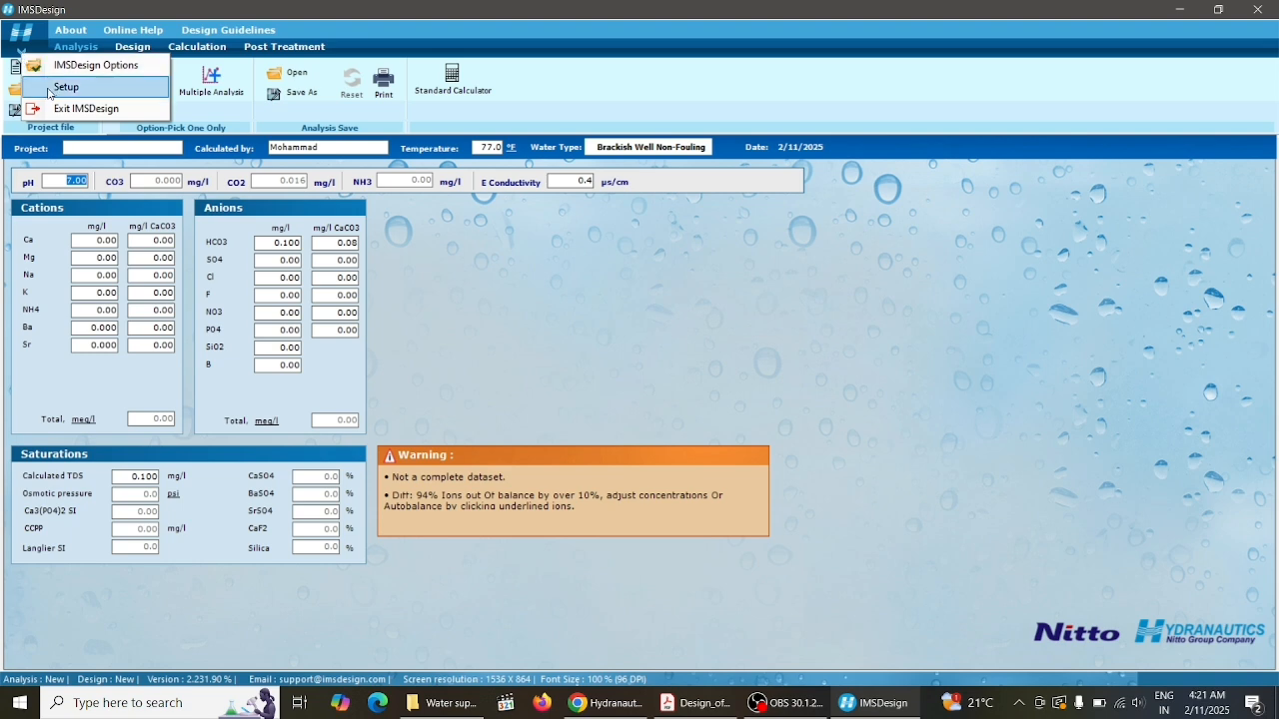
click(64, 72)
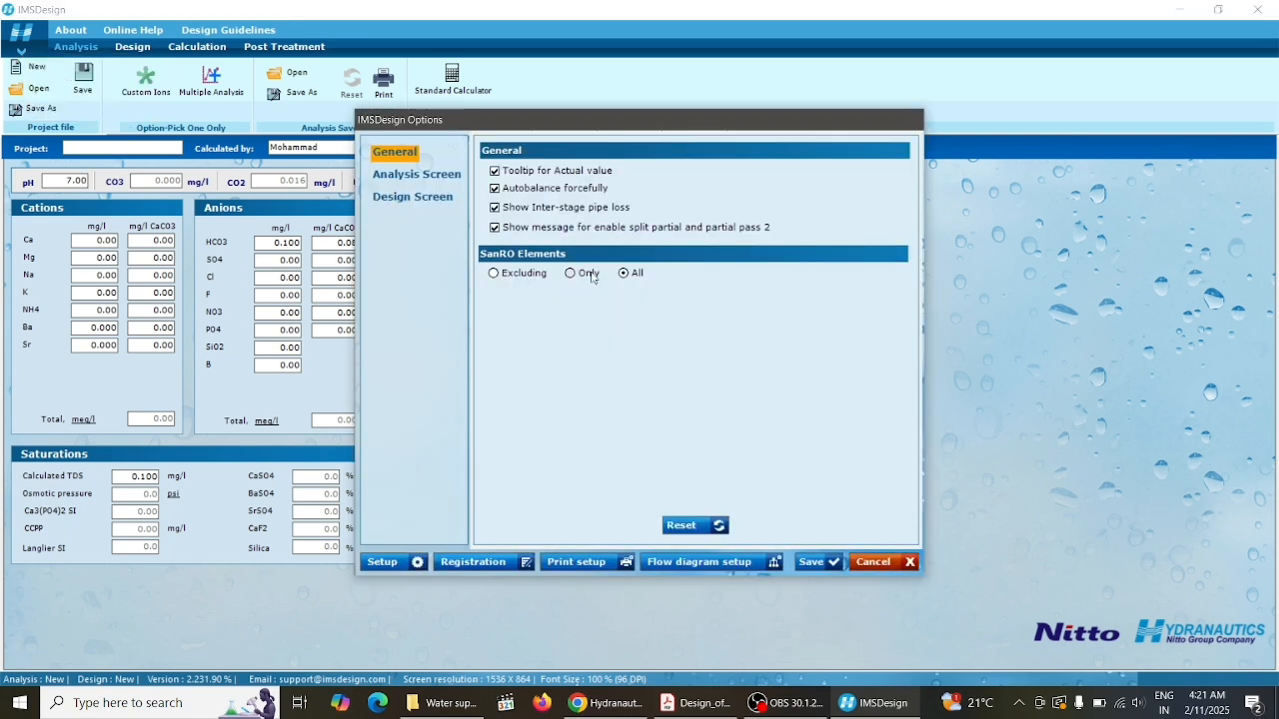
click(447, 175)
click(435, 205)
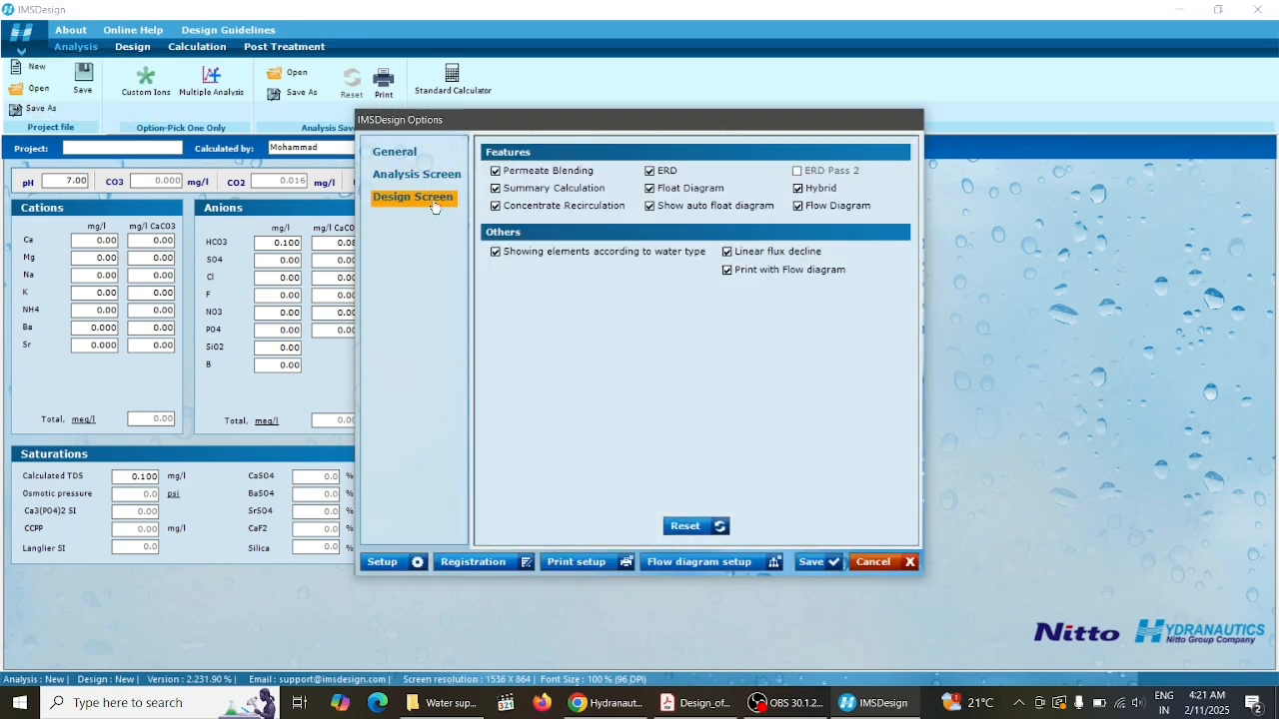
click(699, 561)
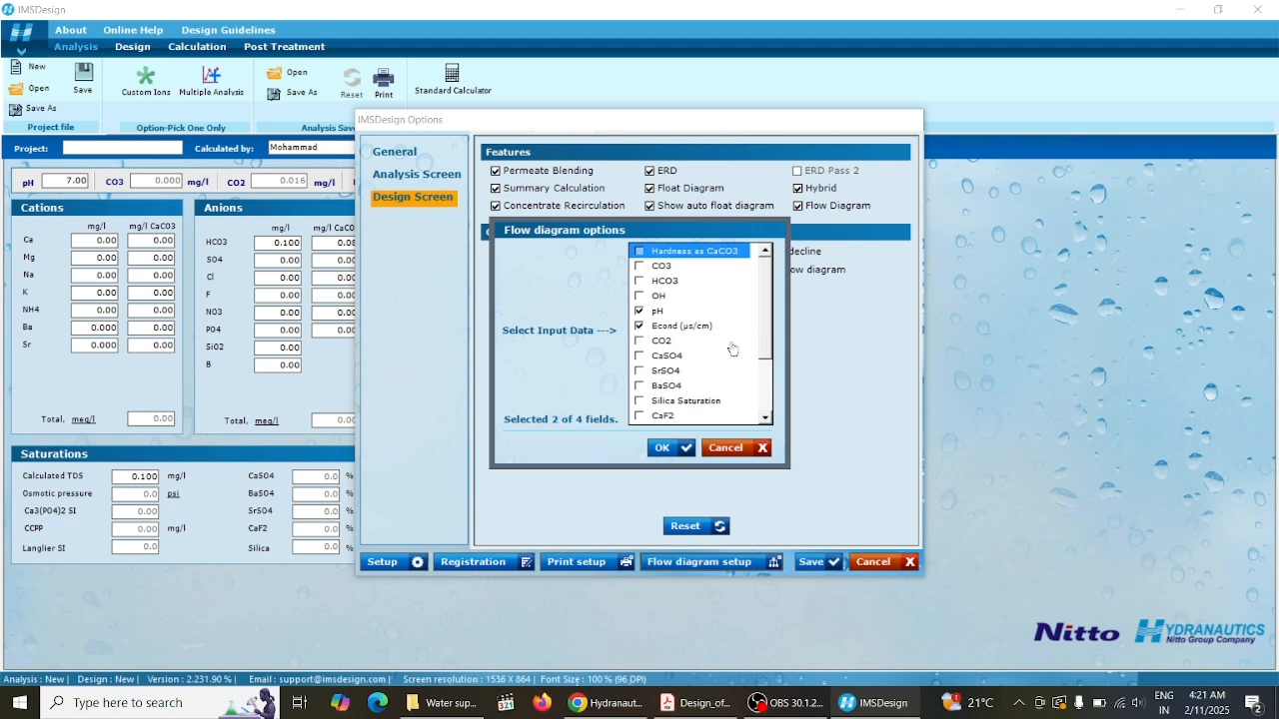
drag(765, 344, 770, 387)
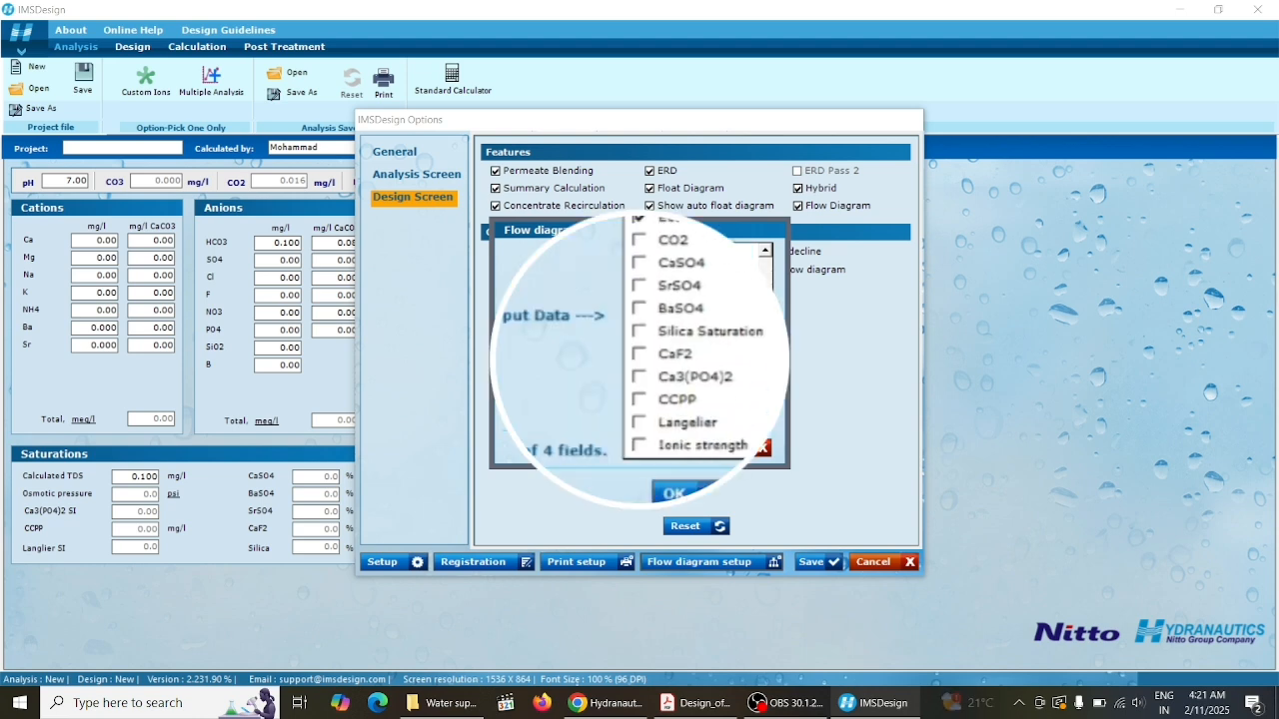
click(664, 455)
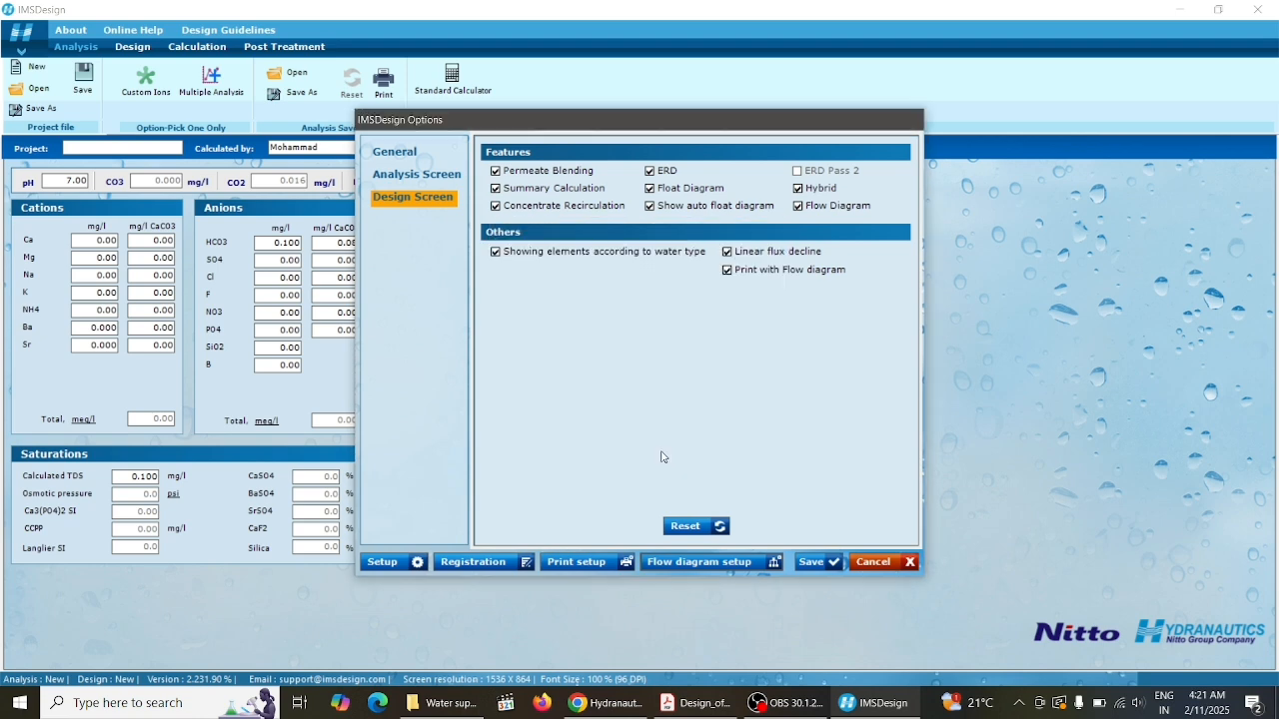
click(813, 562)
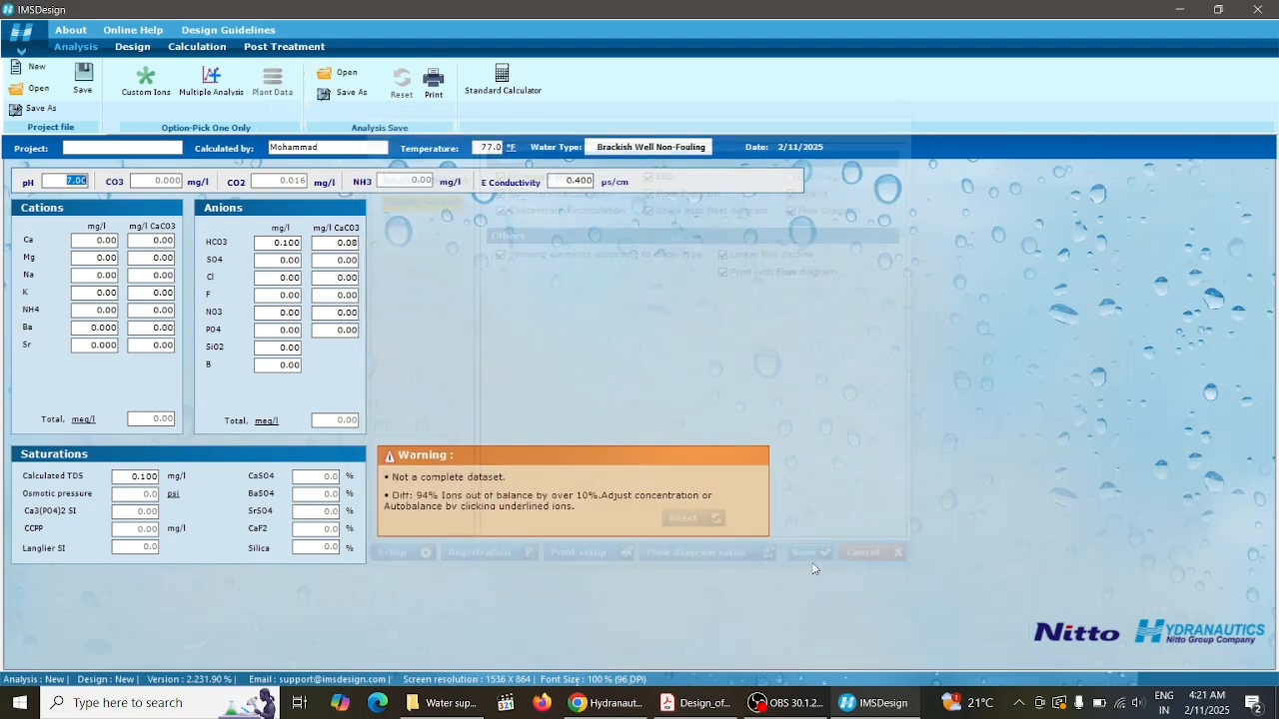
Switch to the reverse osmosis paper in the PDF reader and examine the design criteria in section 2.2 Design Data
click(647, 702)
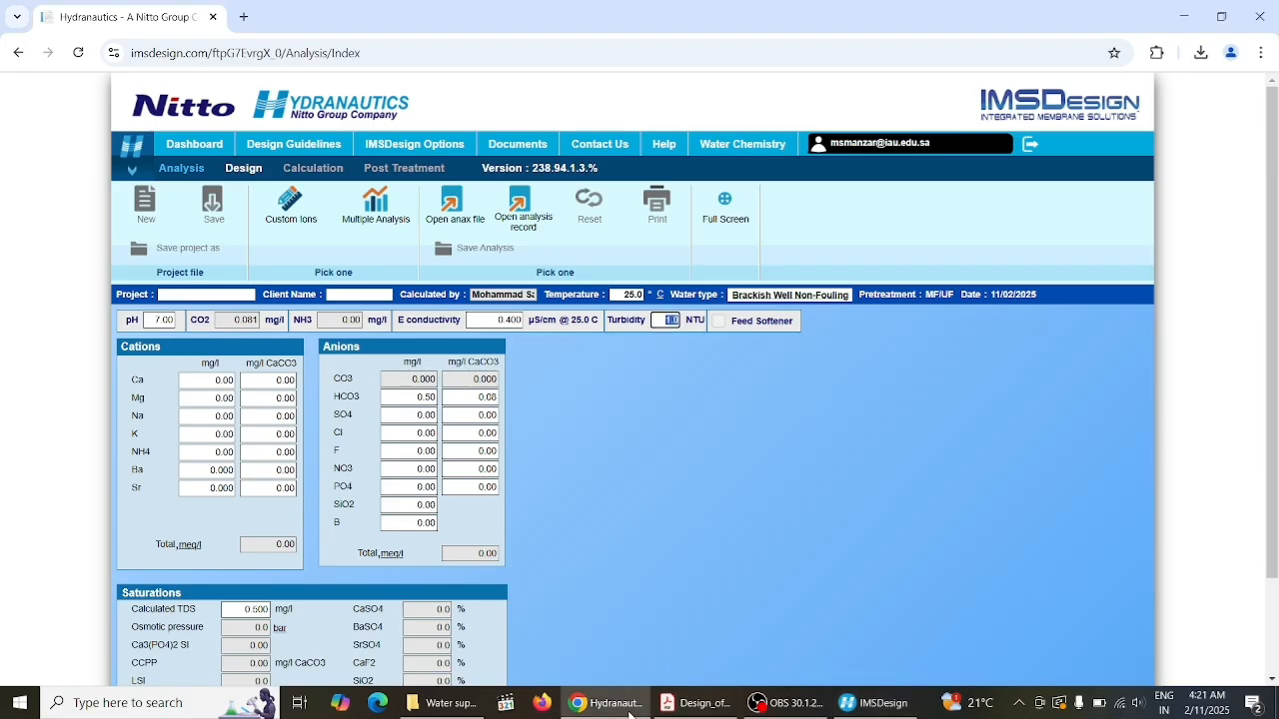
click(696, 702)
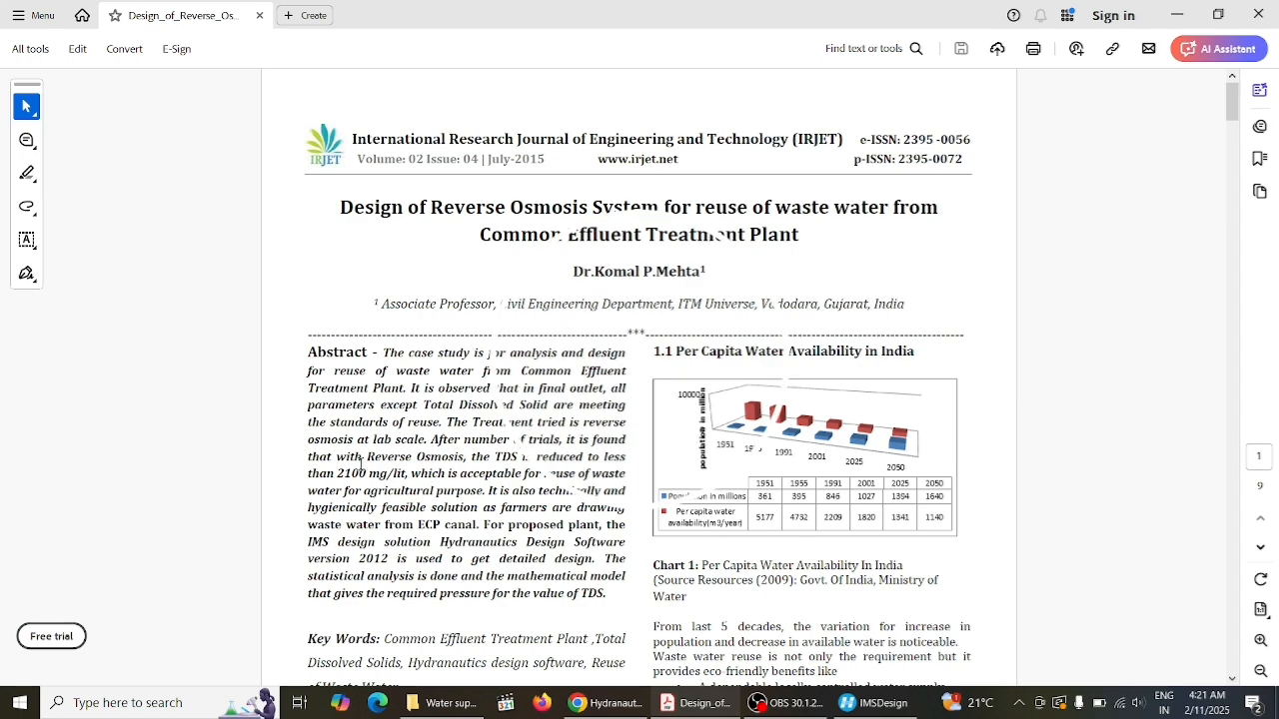
click(1232, 182)
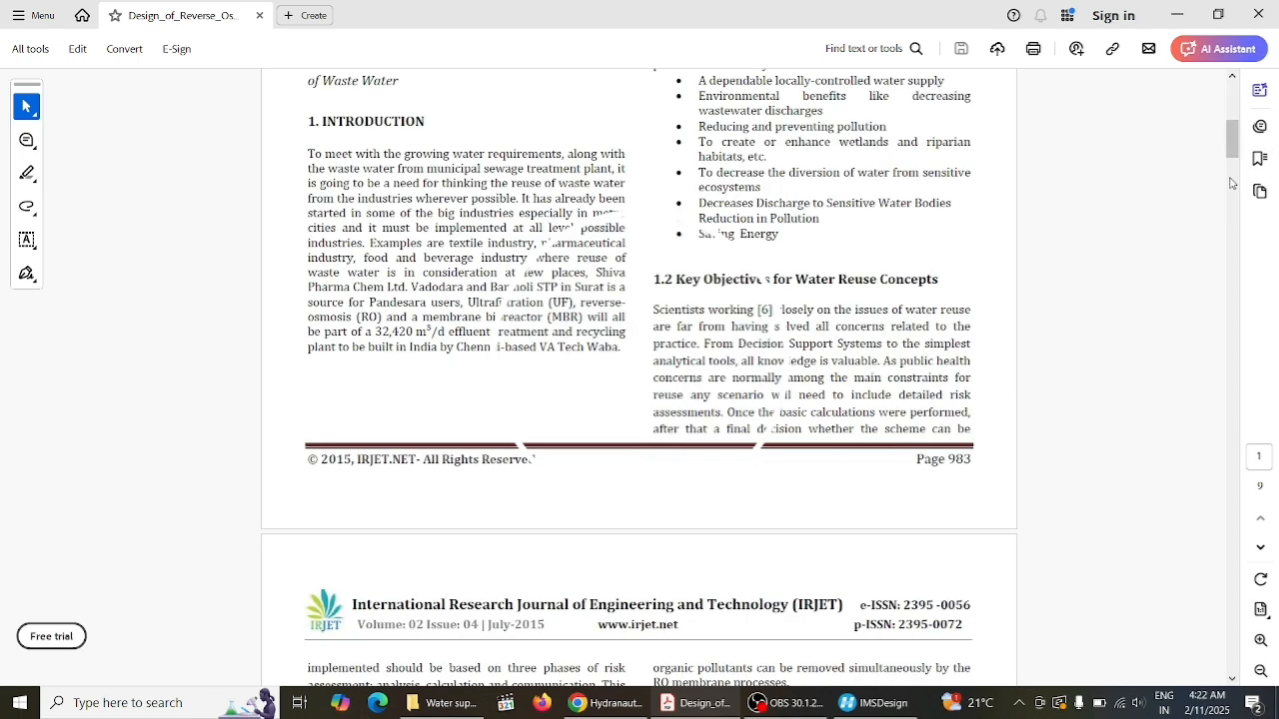
click(1233, 183)
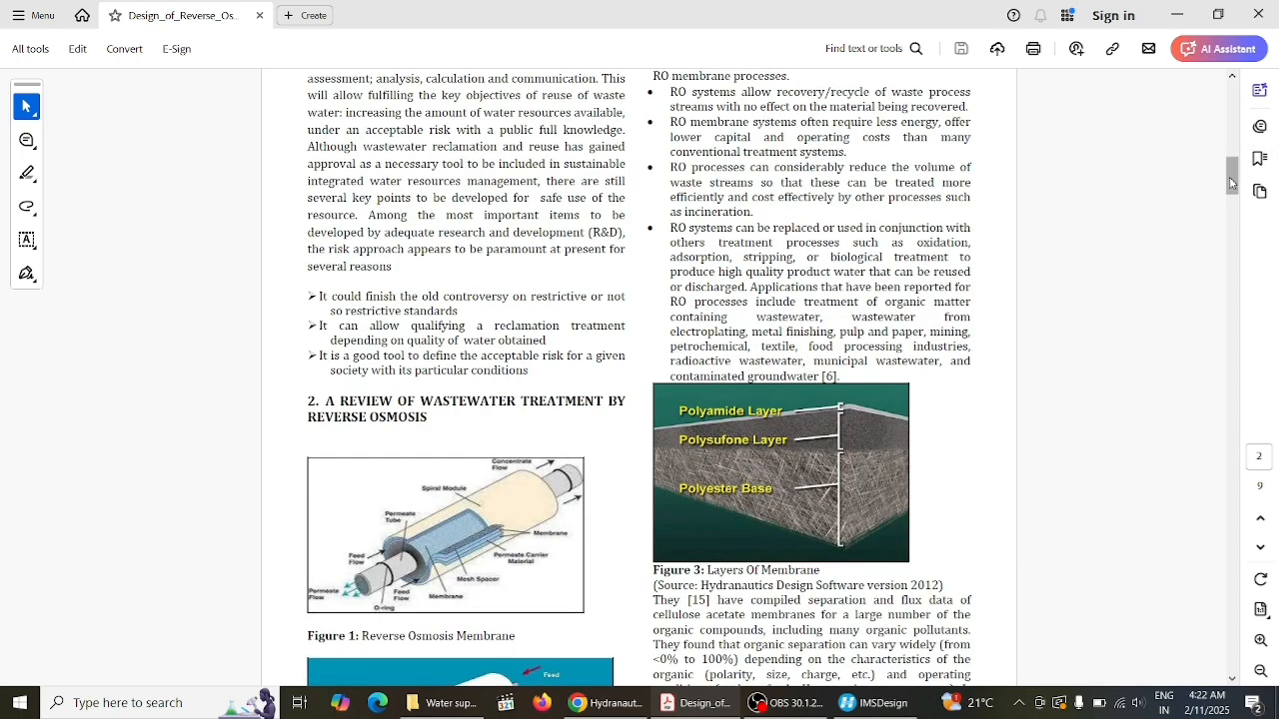
click(1234, 264)
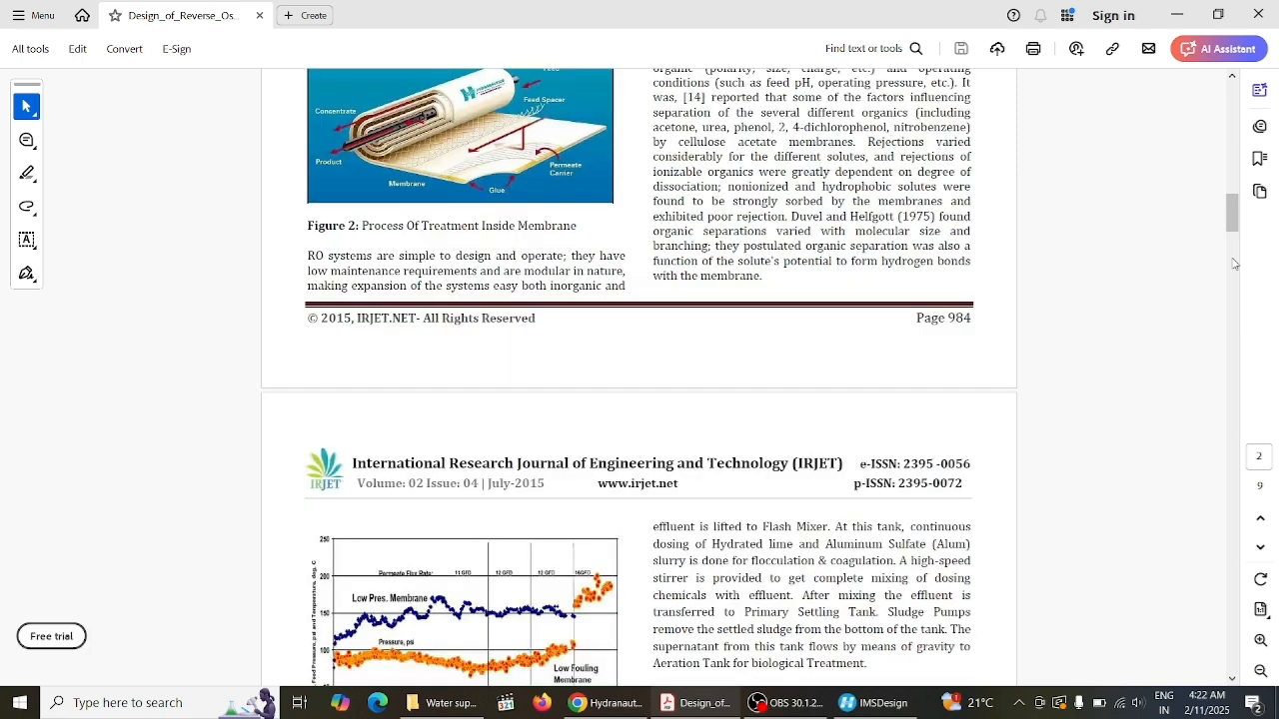
click(1235, 264)
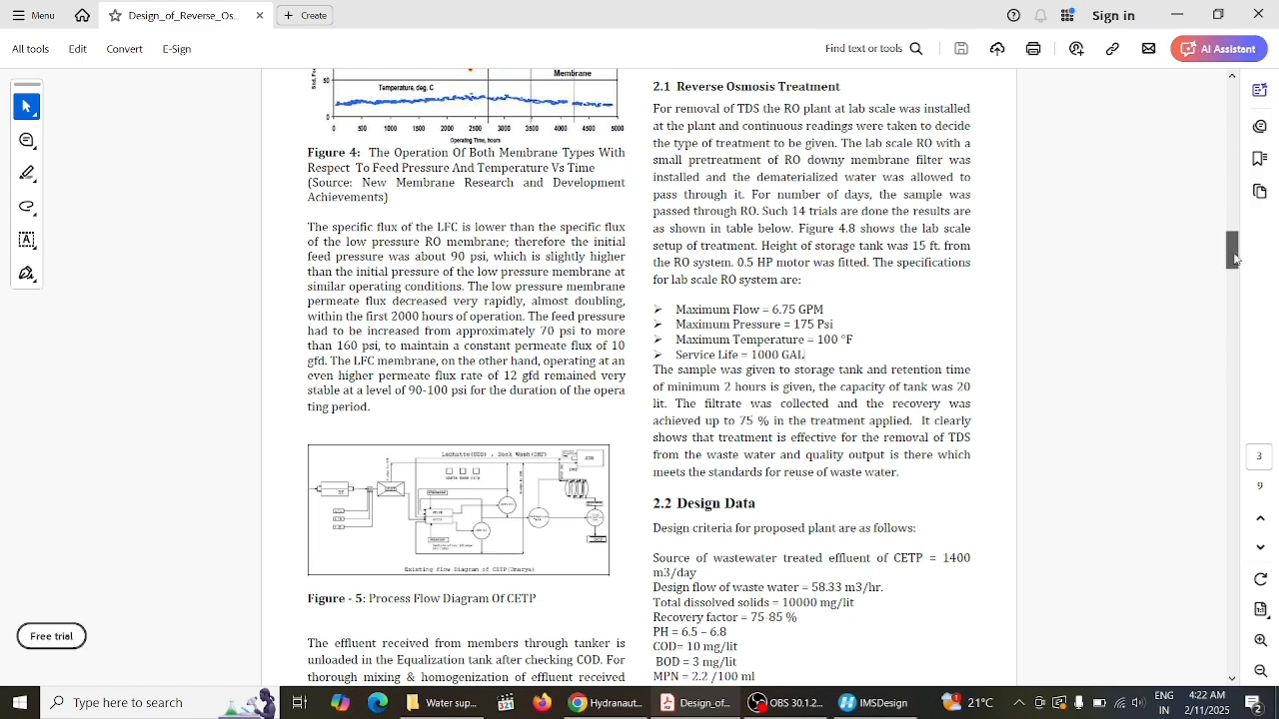
drag(1235, 258, 1234, 281)
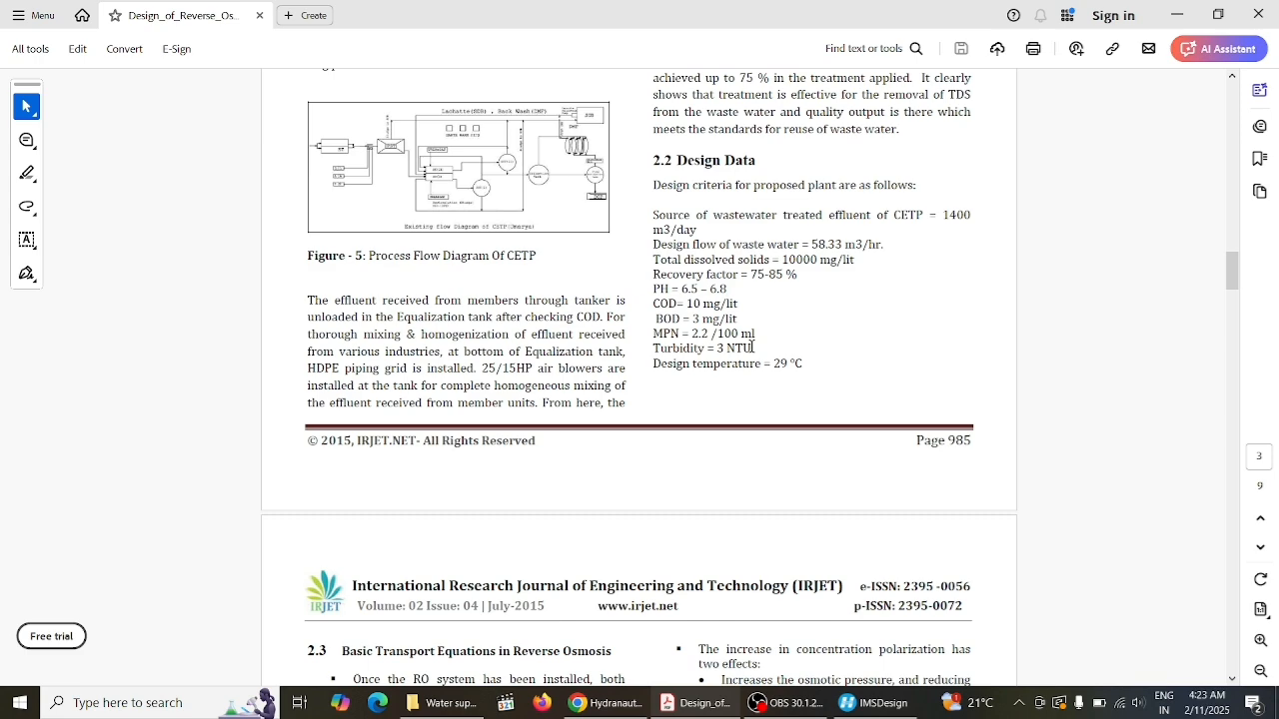
Return to the IMSDesign web analysis in the browser and set the feed turbidity to 3 NTU, consulting the paper's design data
click(626, 712)
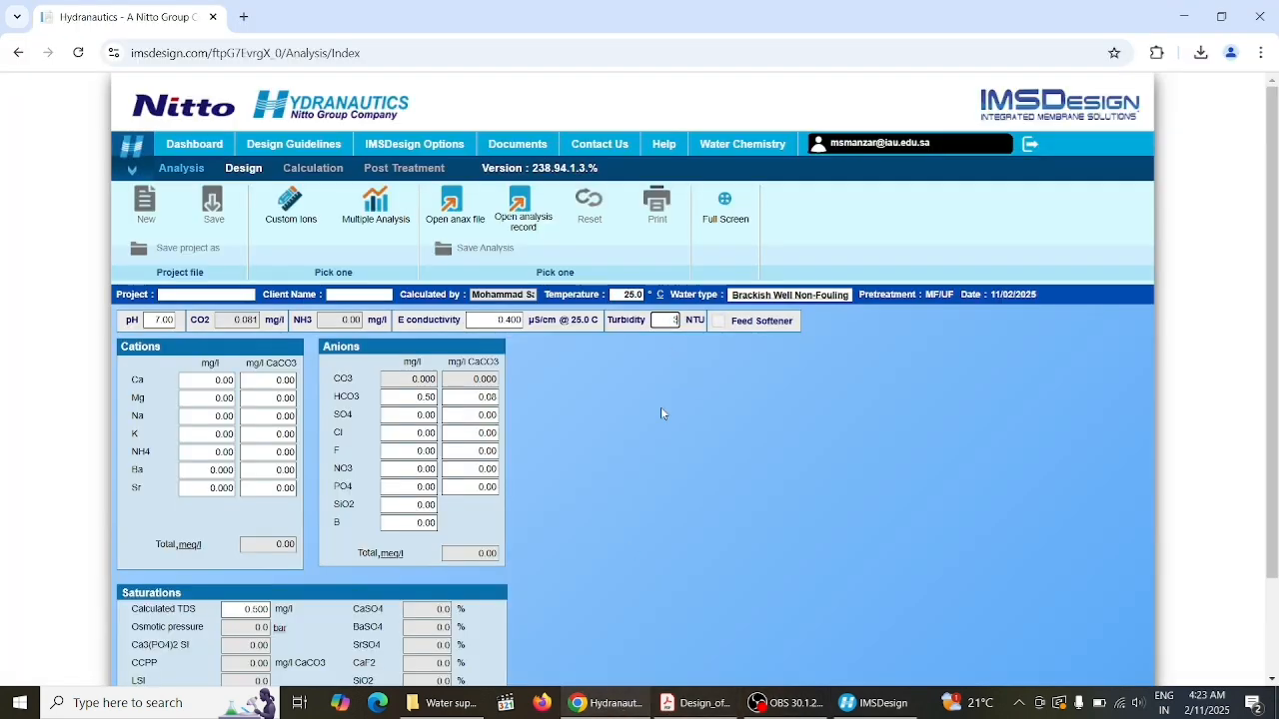
click(229, 294)
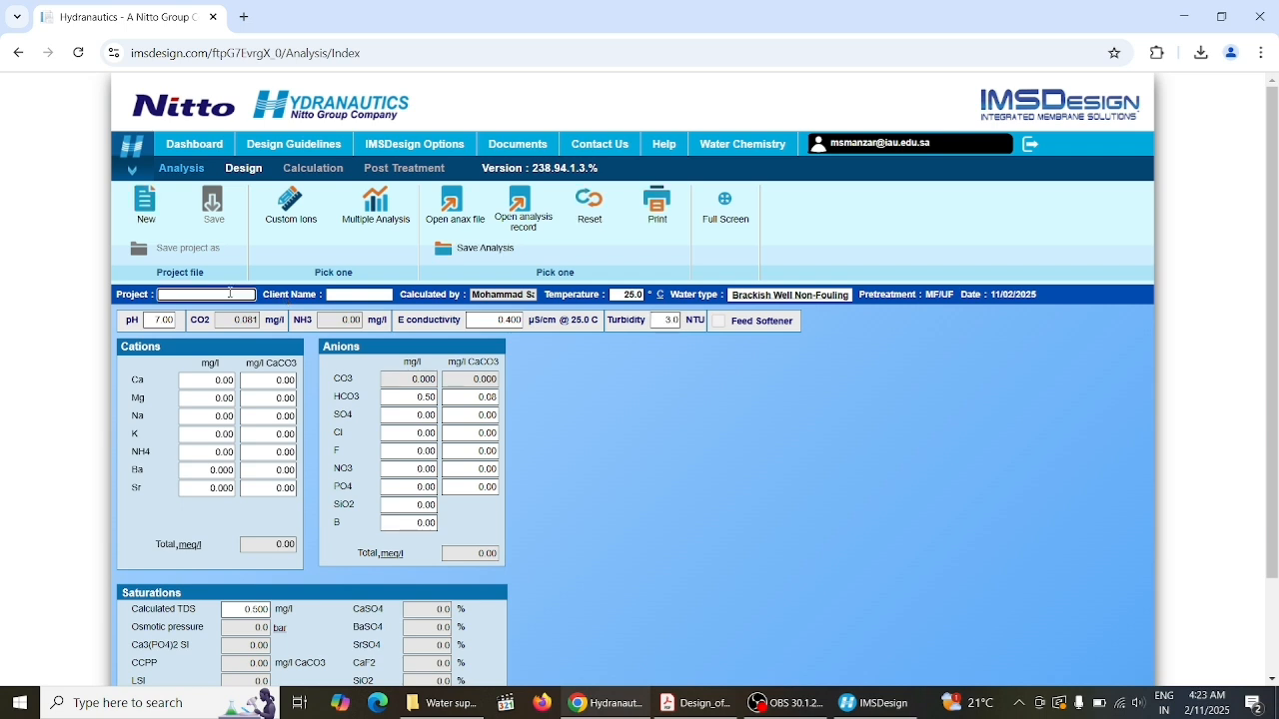
click(693, 704)
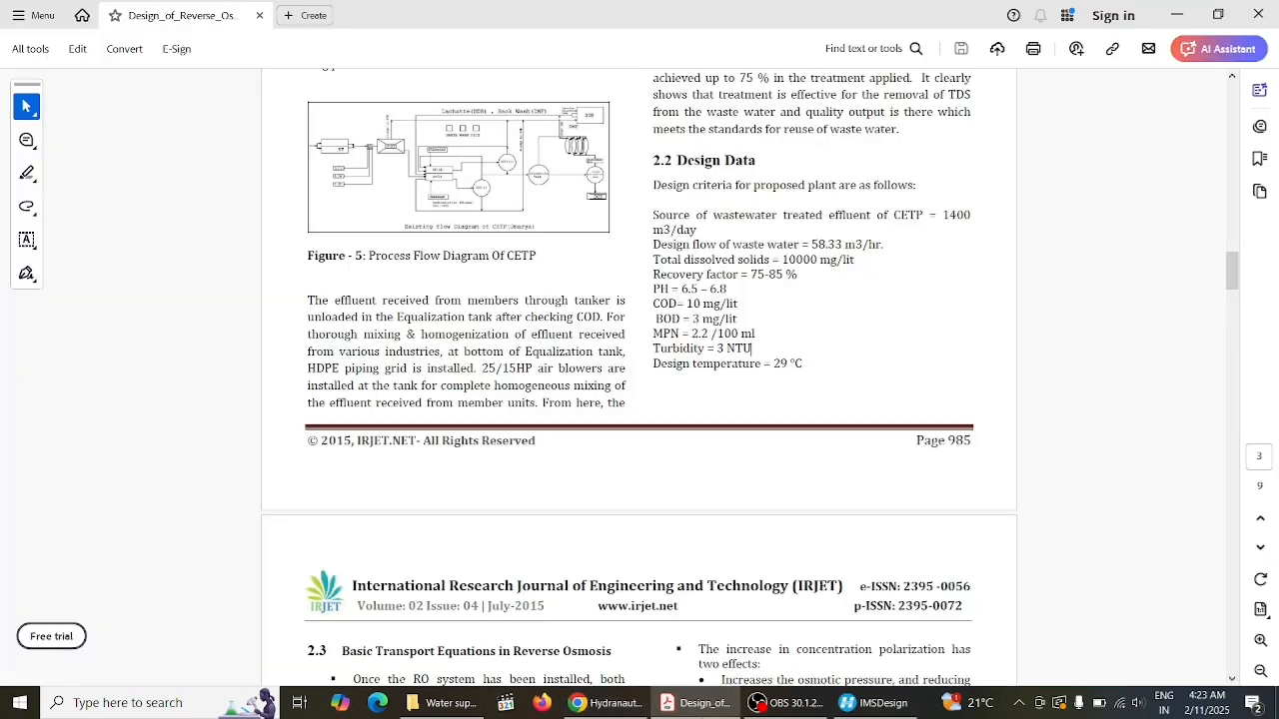
click(694, 703)
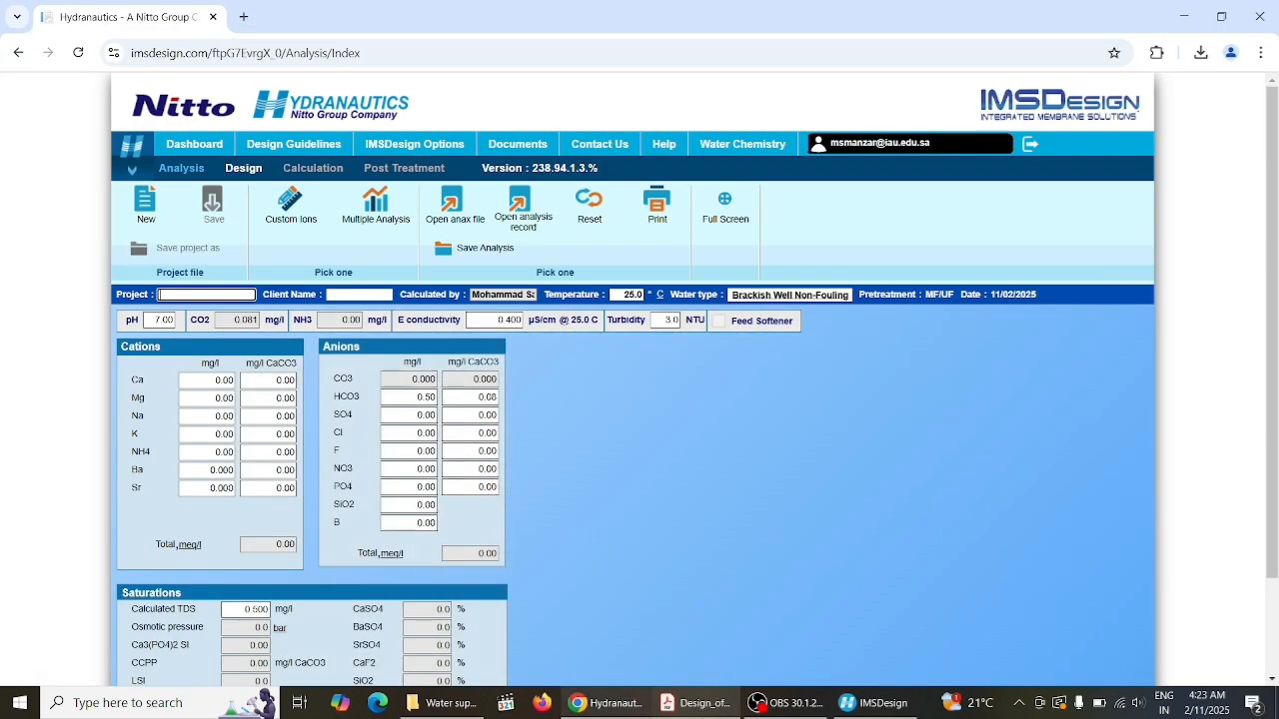
Name the project WTP_RO and enter IAU as the client name
text(W)
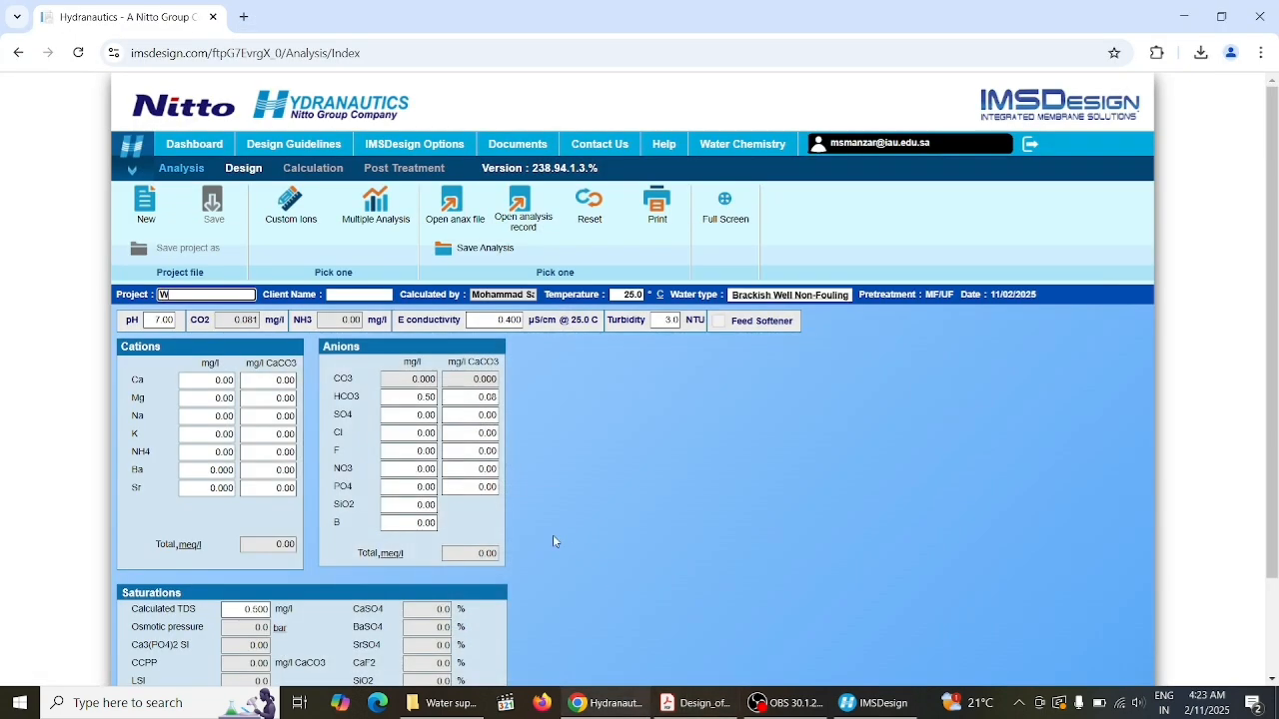
text(TP_RO)
click(341, 292)
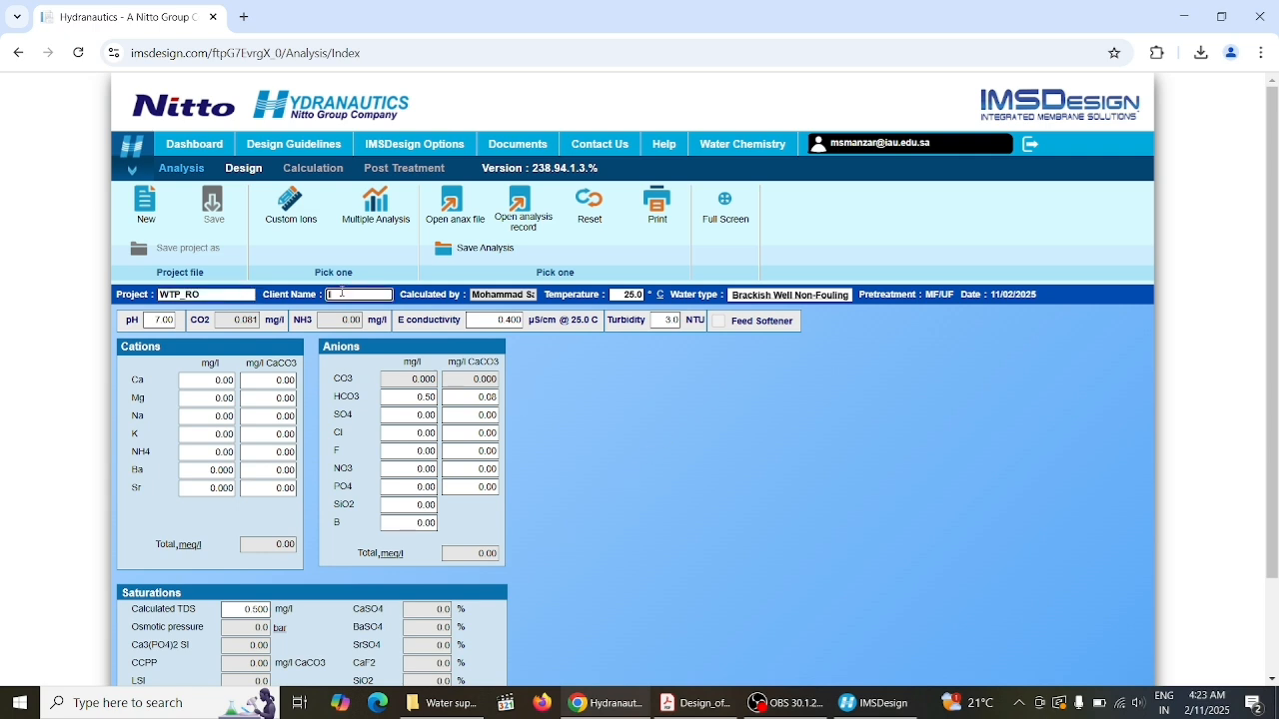
click(474, 294)
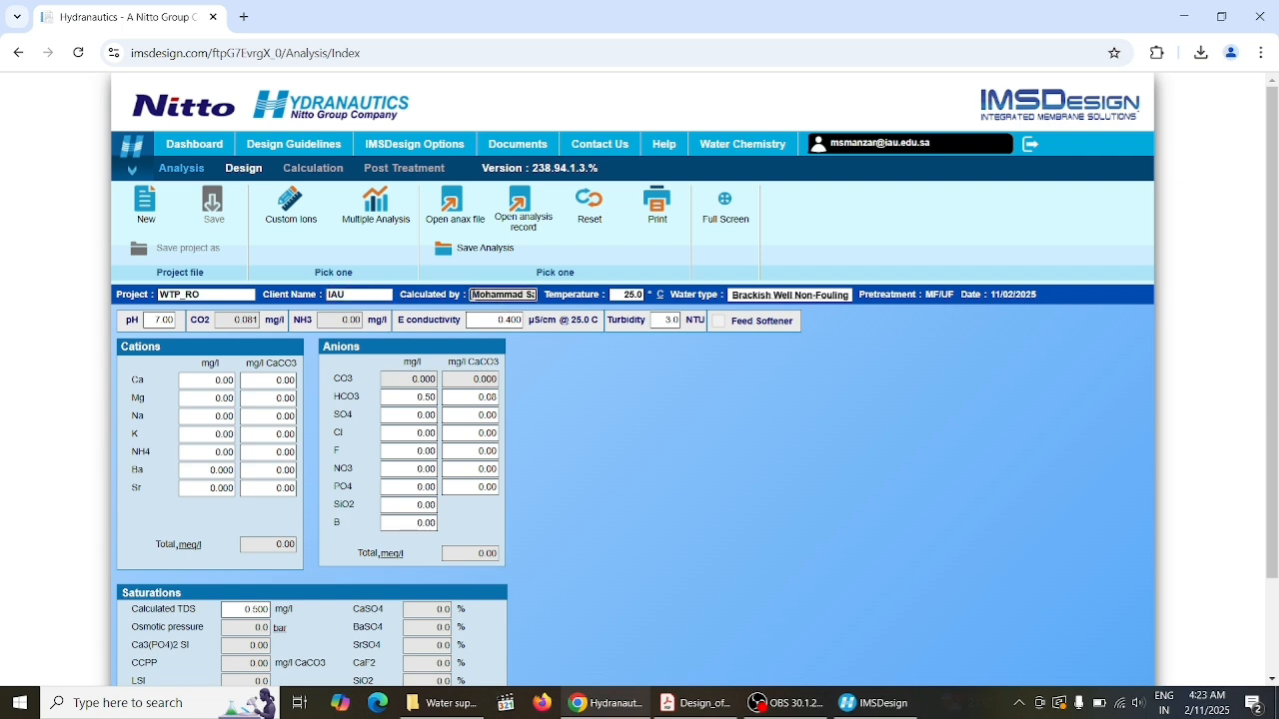
triple_click(473, 294)
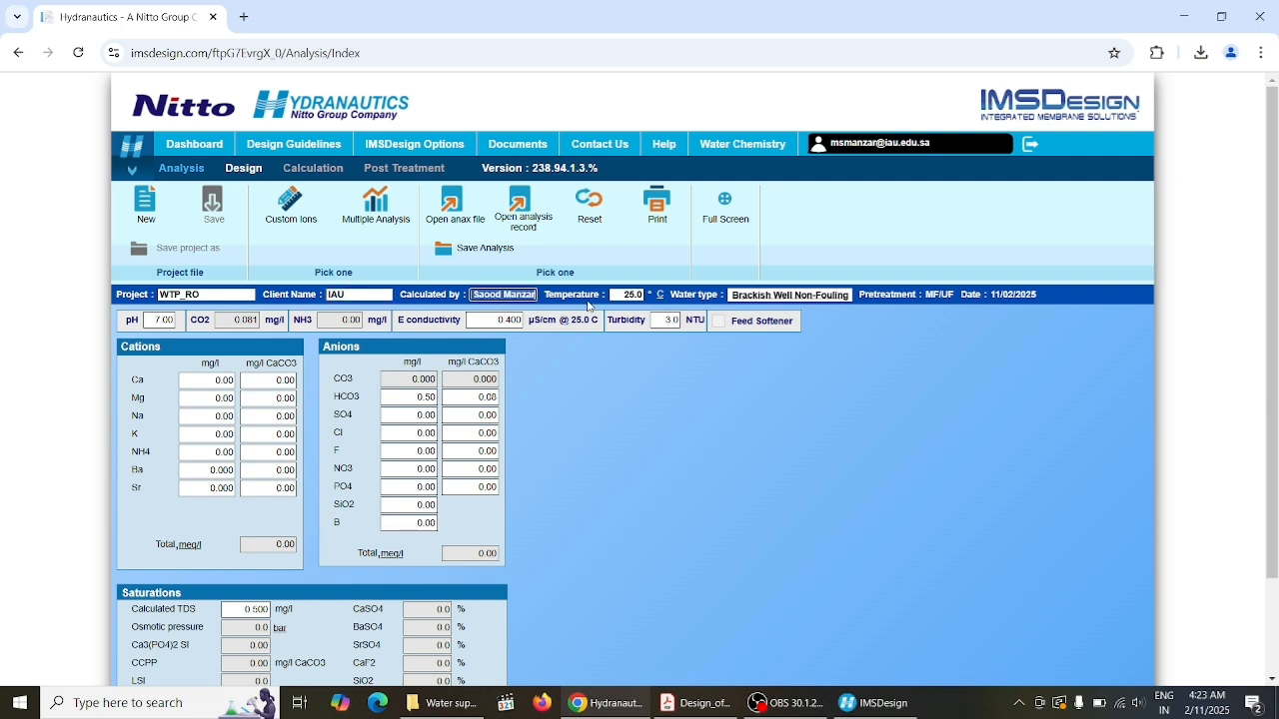
click(688, 505)
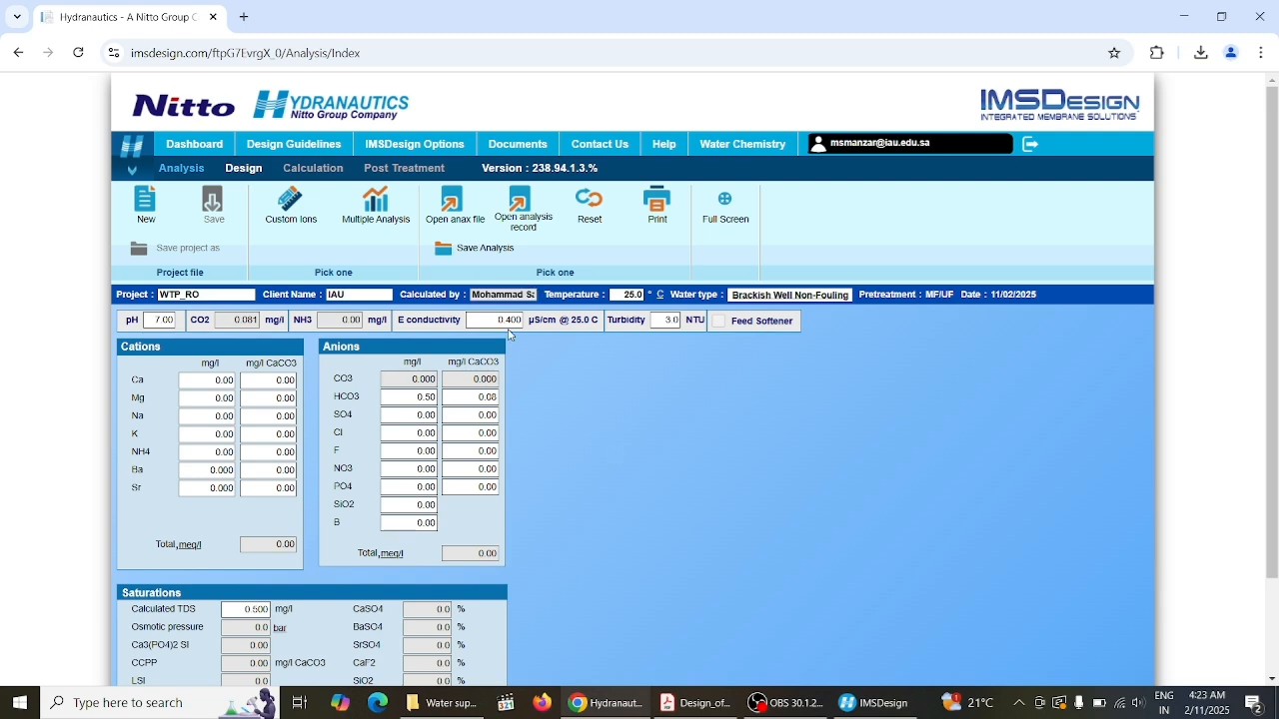
Set the feed pH to 6.5 in the water analysis, consulting the paper's section 2.2 Design Data
click(694, 702)
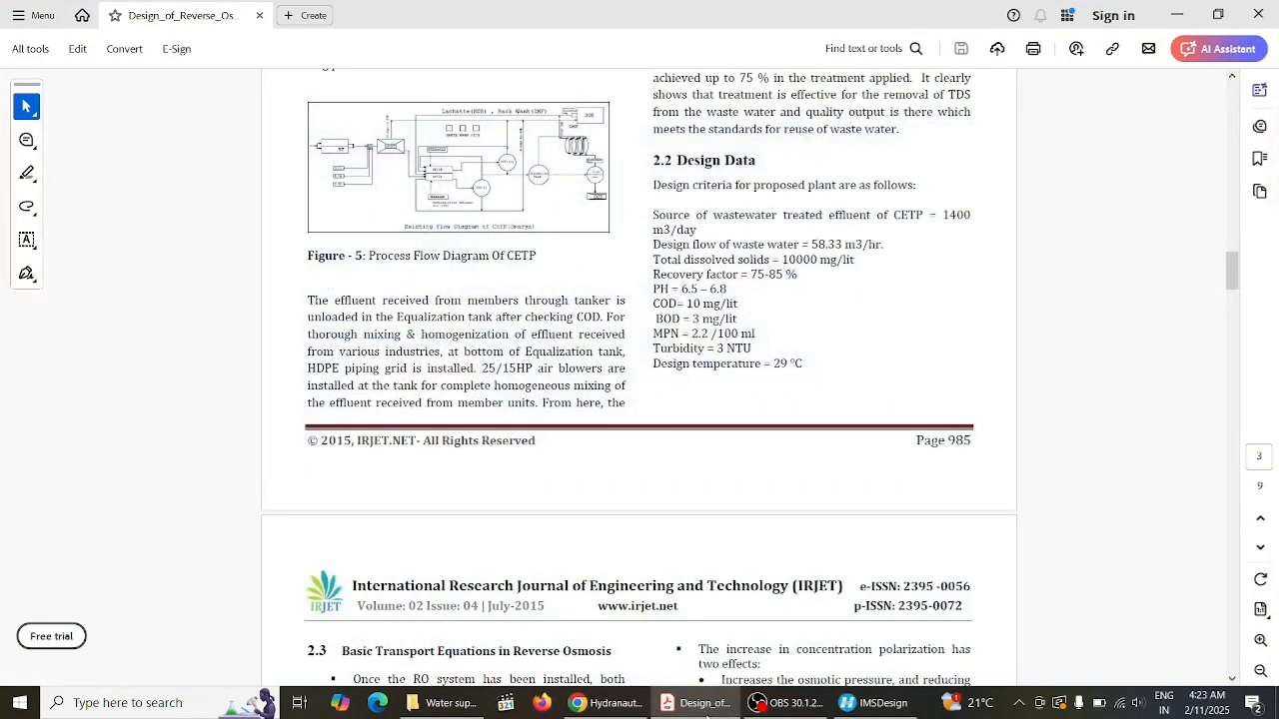
click(1232, 305)
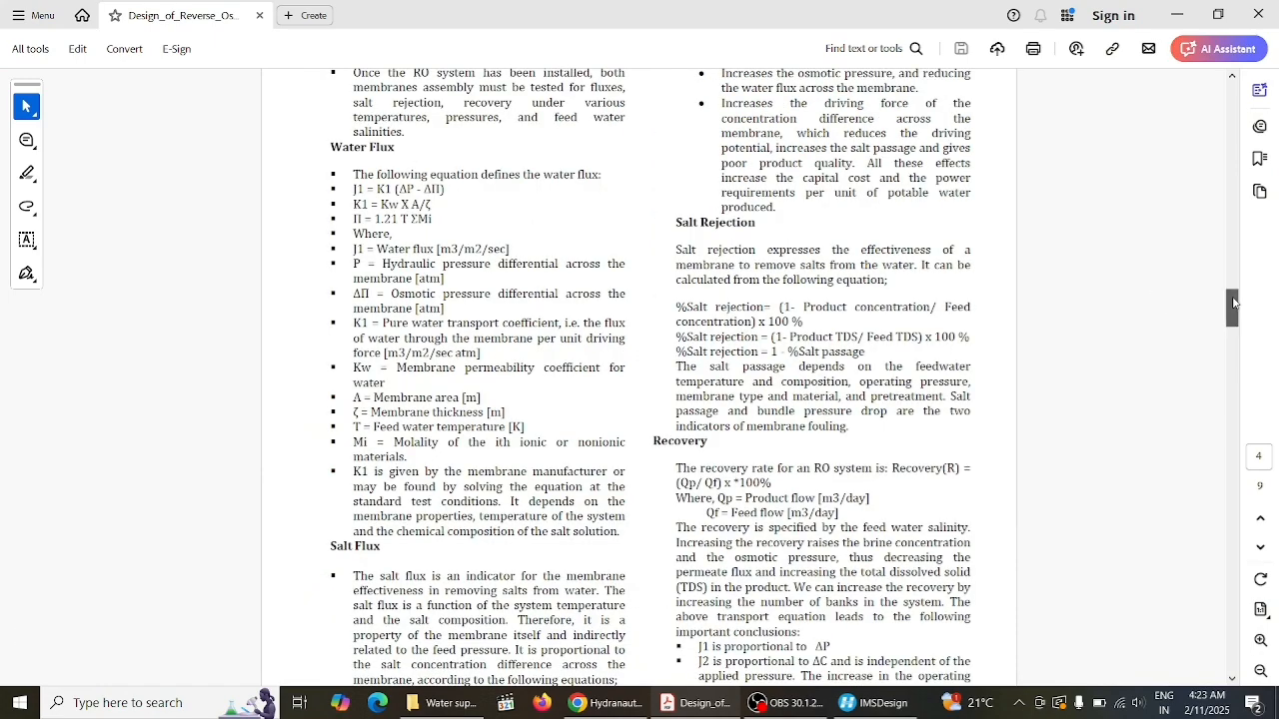
drag(1233, 303, 1233, 270)
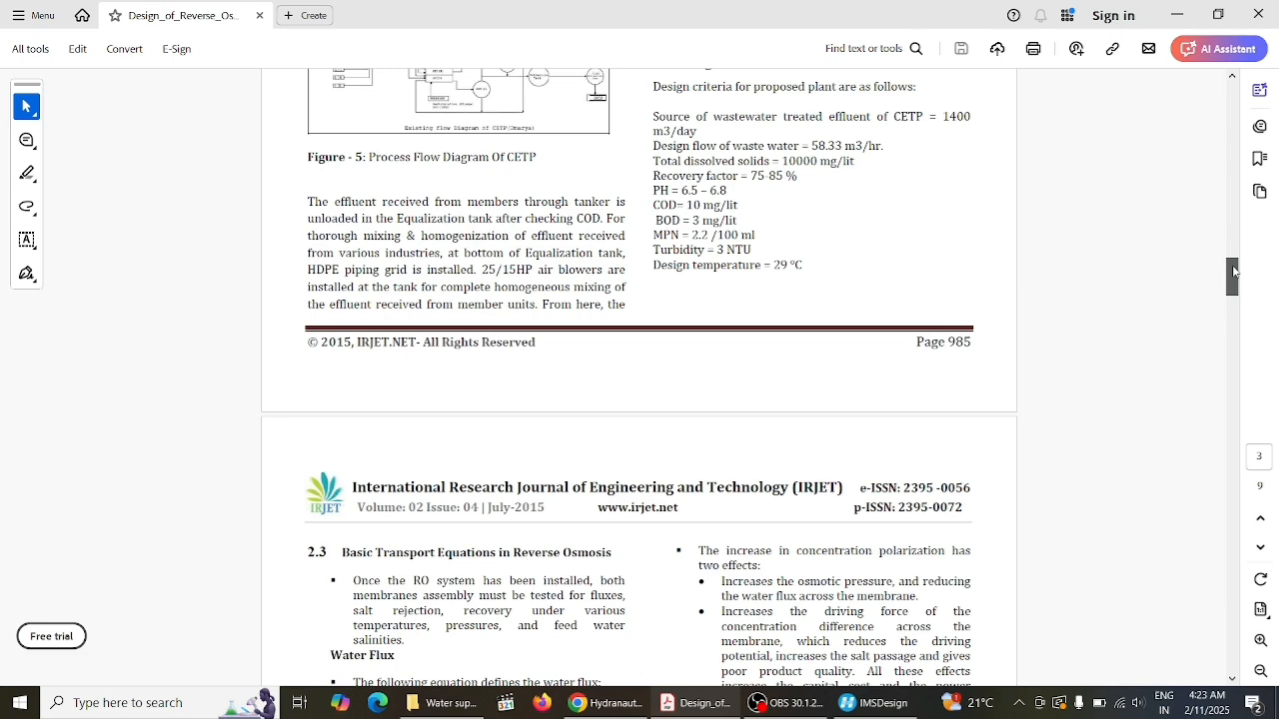
click(604, 702)
click(157, 319)
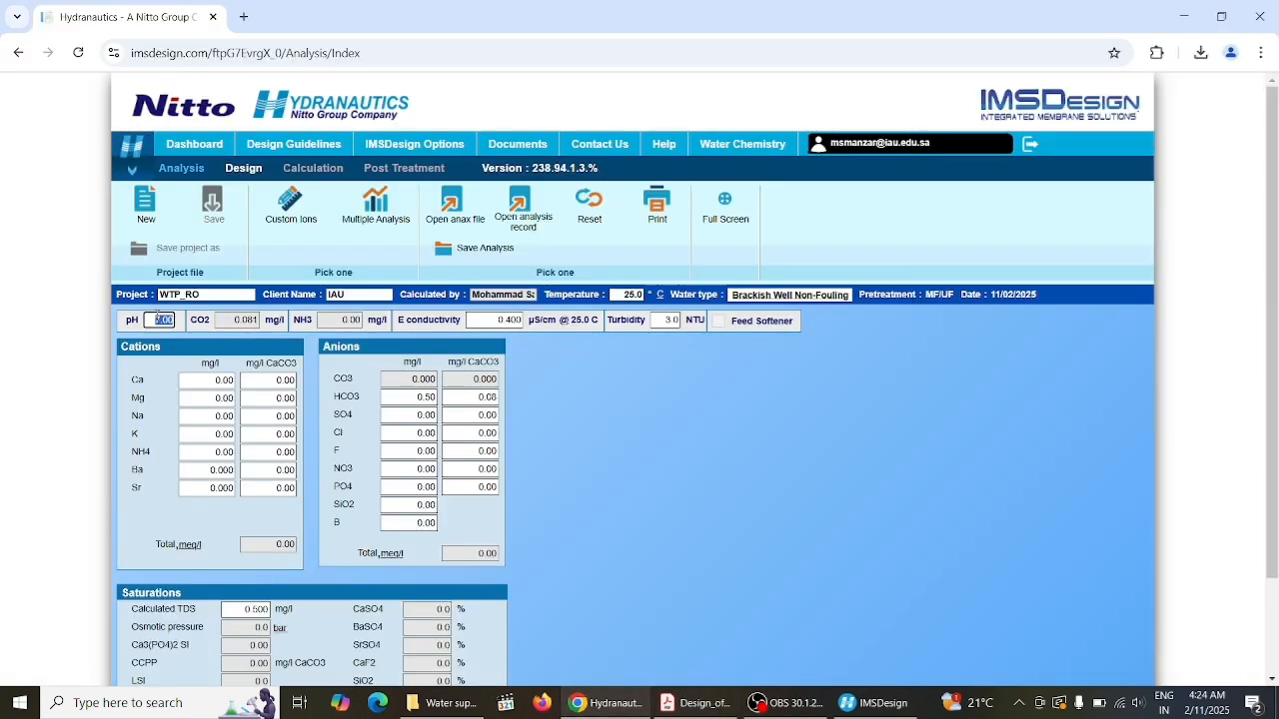
text(6.5)
Switch to the paper in the PDF reader and examine it from the design data to the Figure 6 analysis screenshot
click(717, 704)
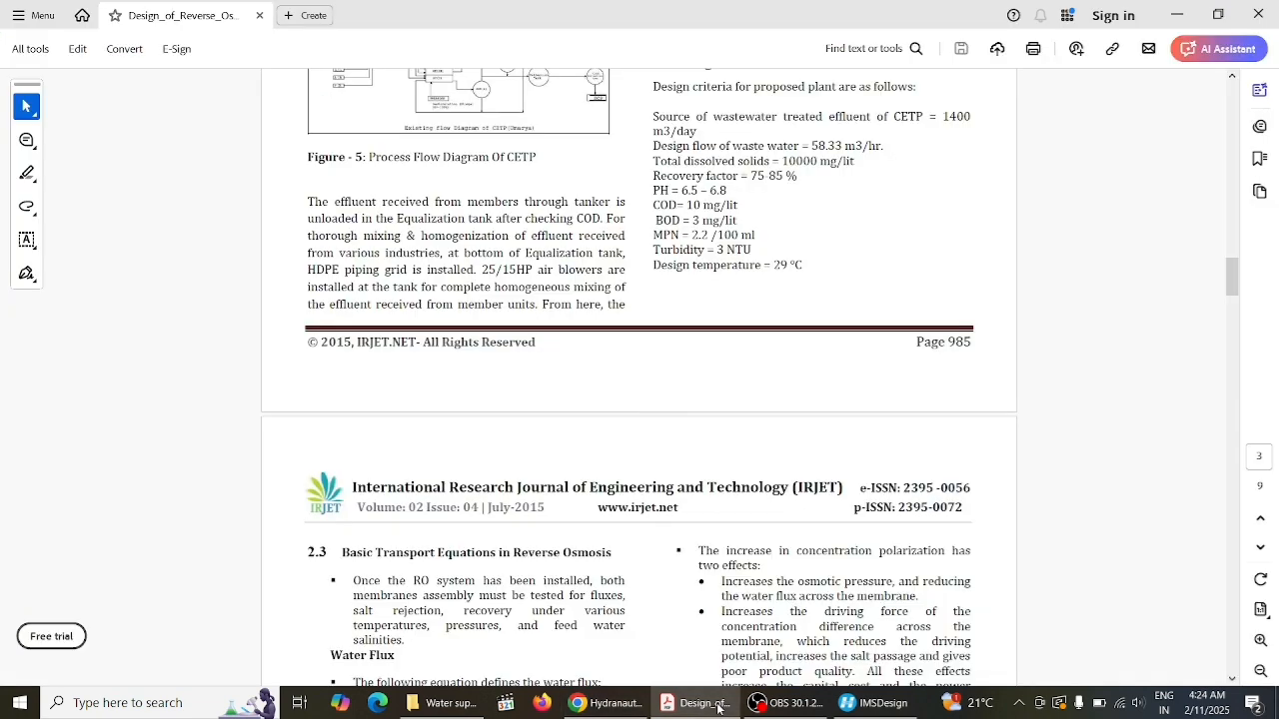
click(1235, 336)
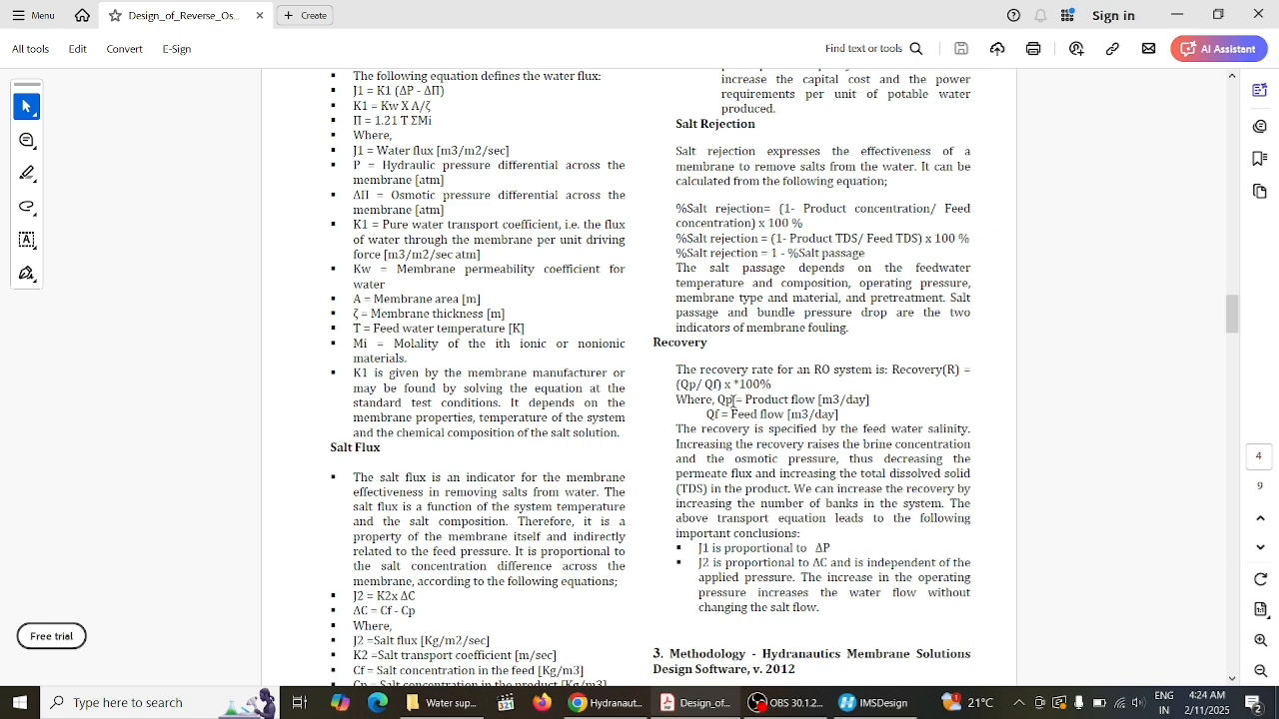
drag(1233, 320, 1233, 338)
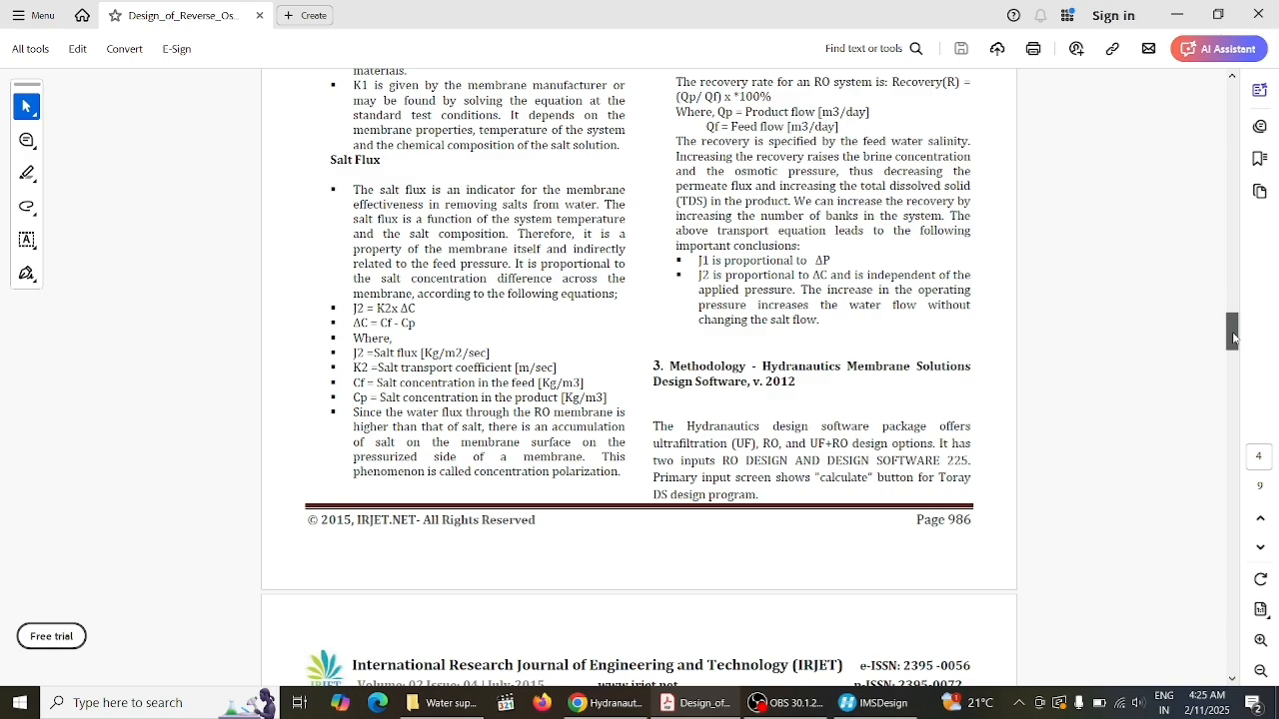
drag(1233, 338, 1233, 384)
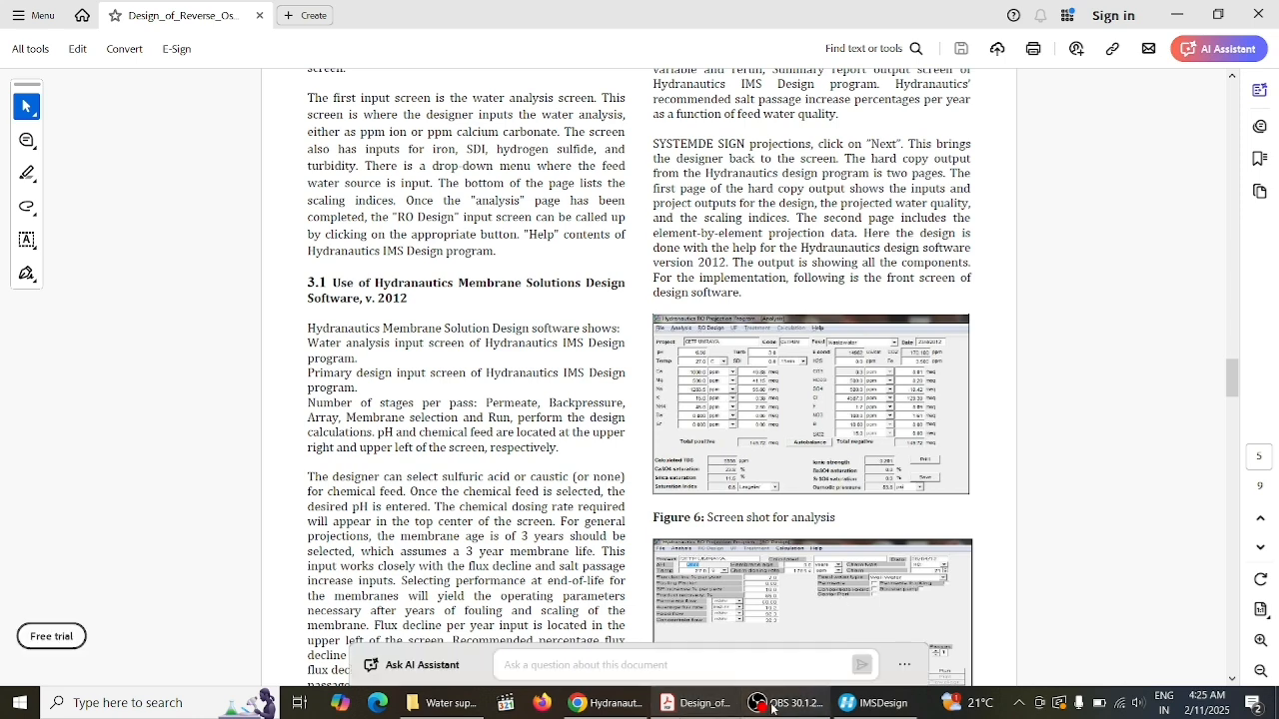
Return to IMSDesign in the browser and start a new HYDRAcapMAX-RO projection from the dashboard
click(620, 709)
click(622, 709)
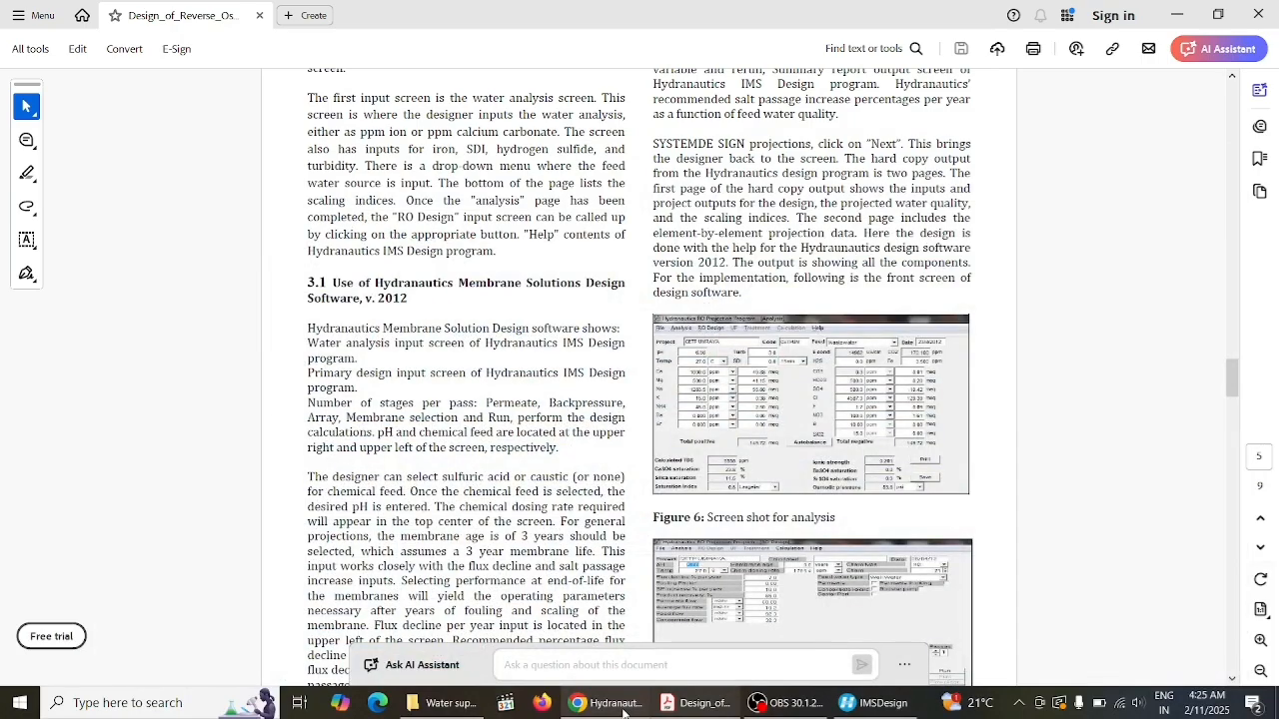
click(619, 705)
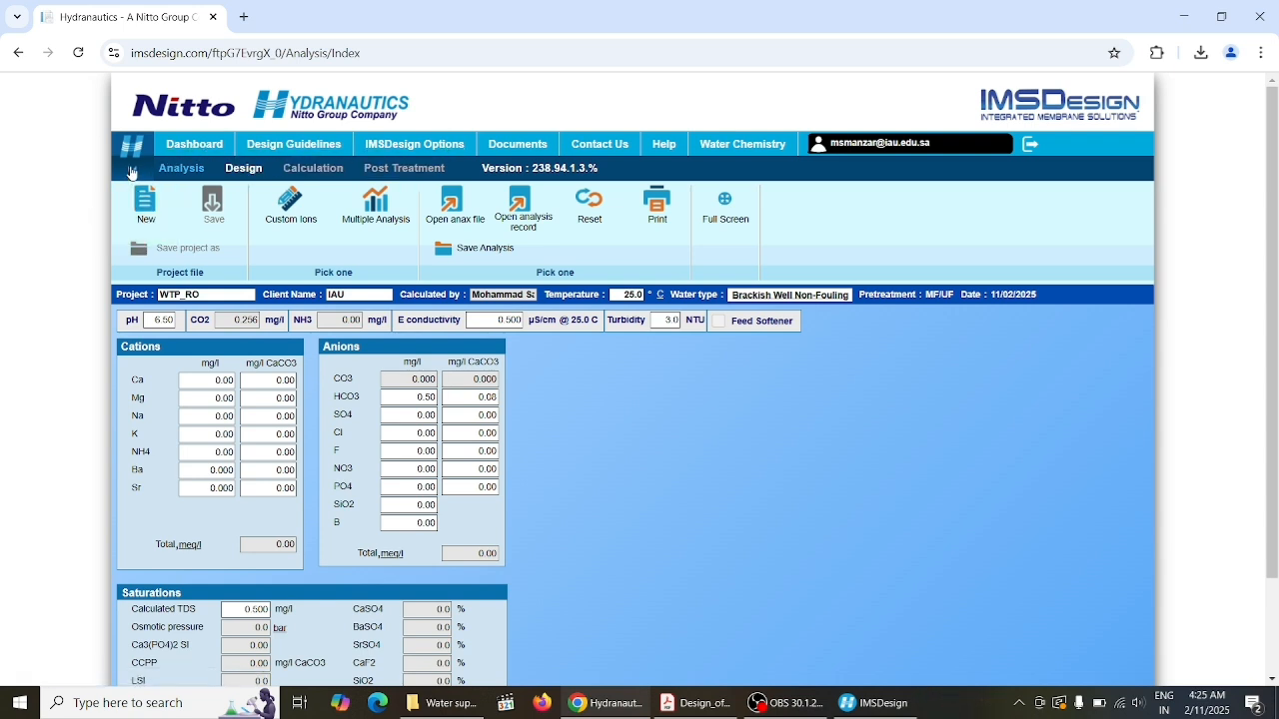
click(198, 151)
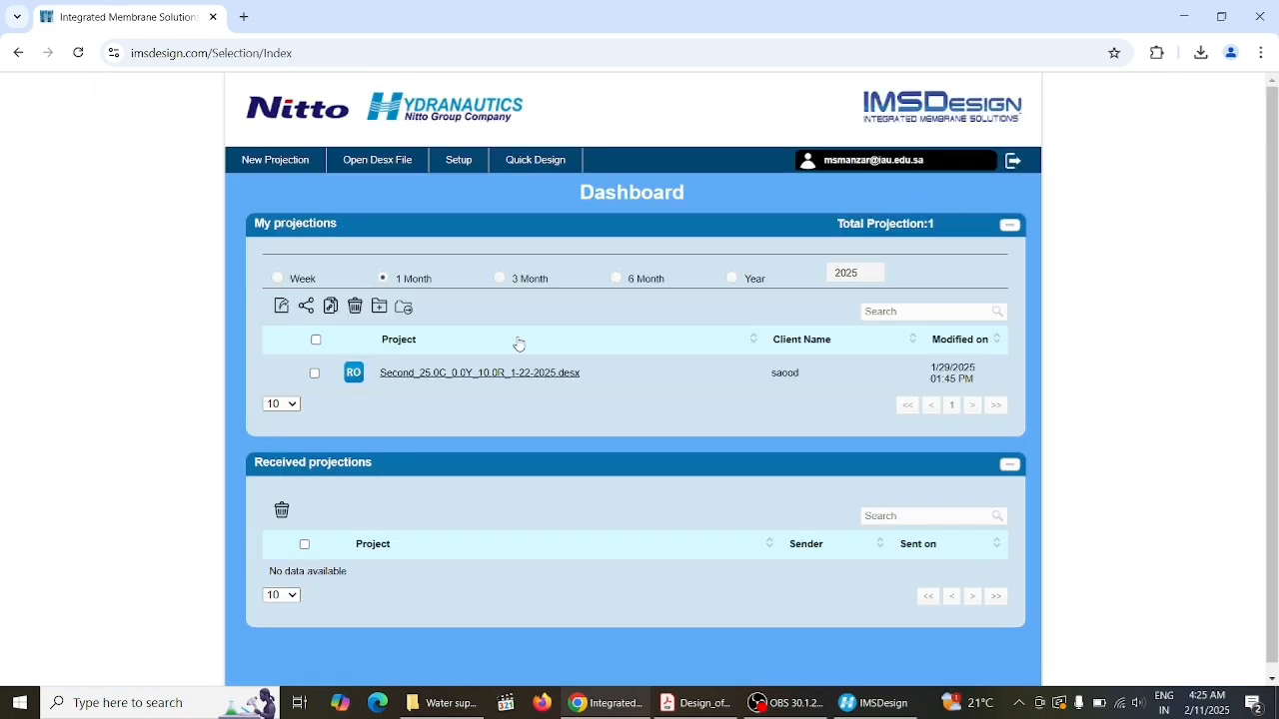
mouse_move(285, 165)
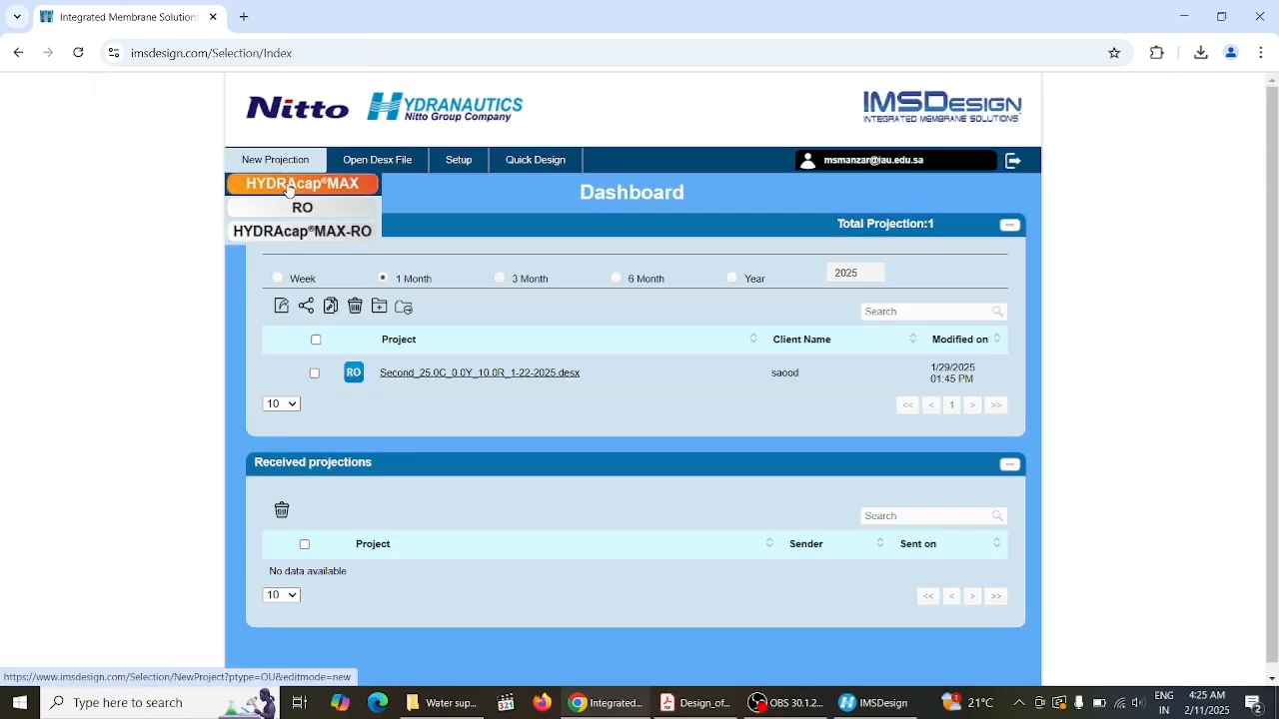
click(302, 236)
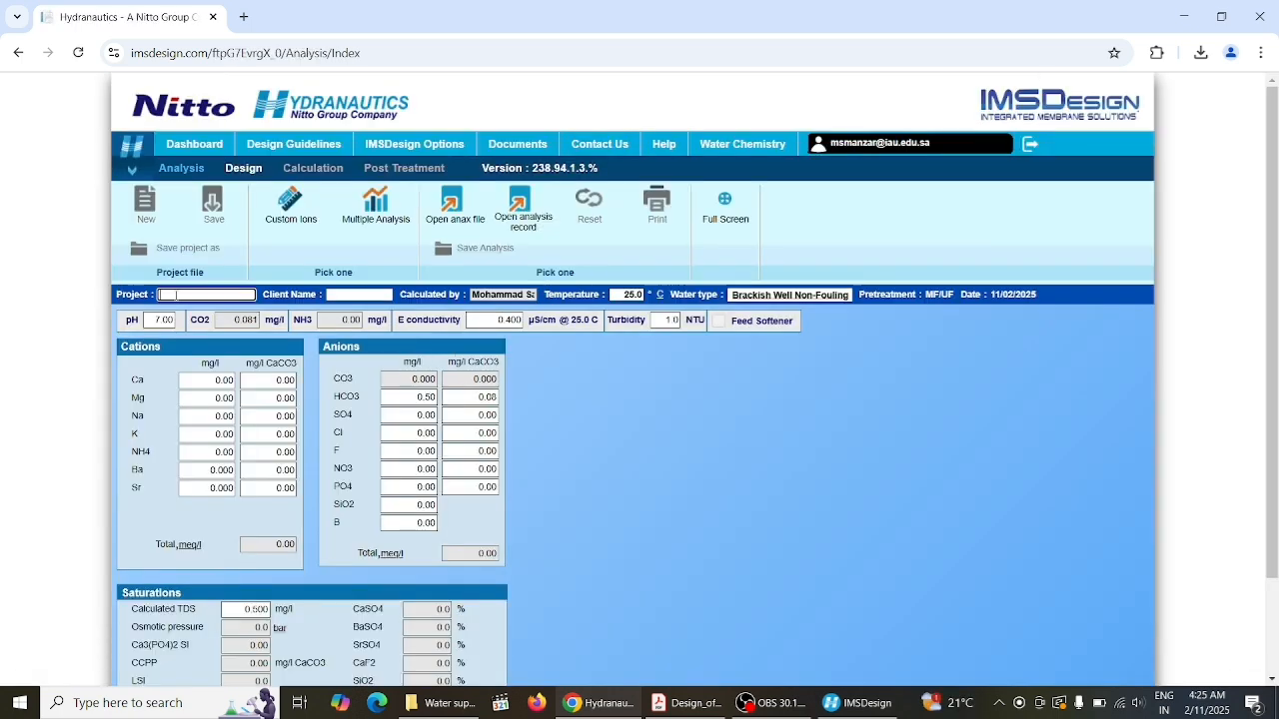
Name the new project WTP_RO and enter IAU as the client name
text(WTP_RO)
click(361, 293)
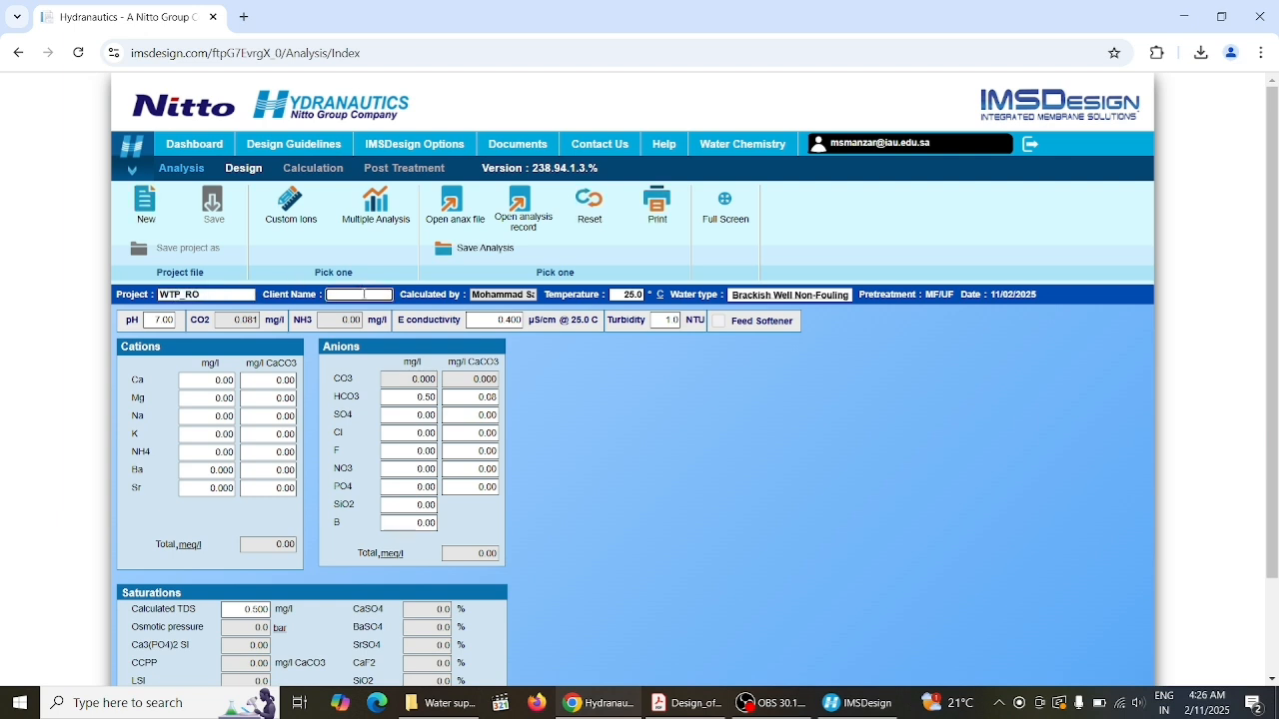
text(IAU)
Set the feed water pH to 6.5 and the turbidity to 3.0 NTU
click(149, 316)
text(6.5)
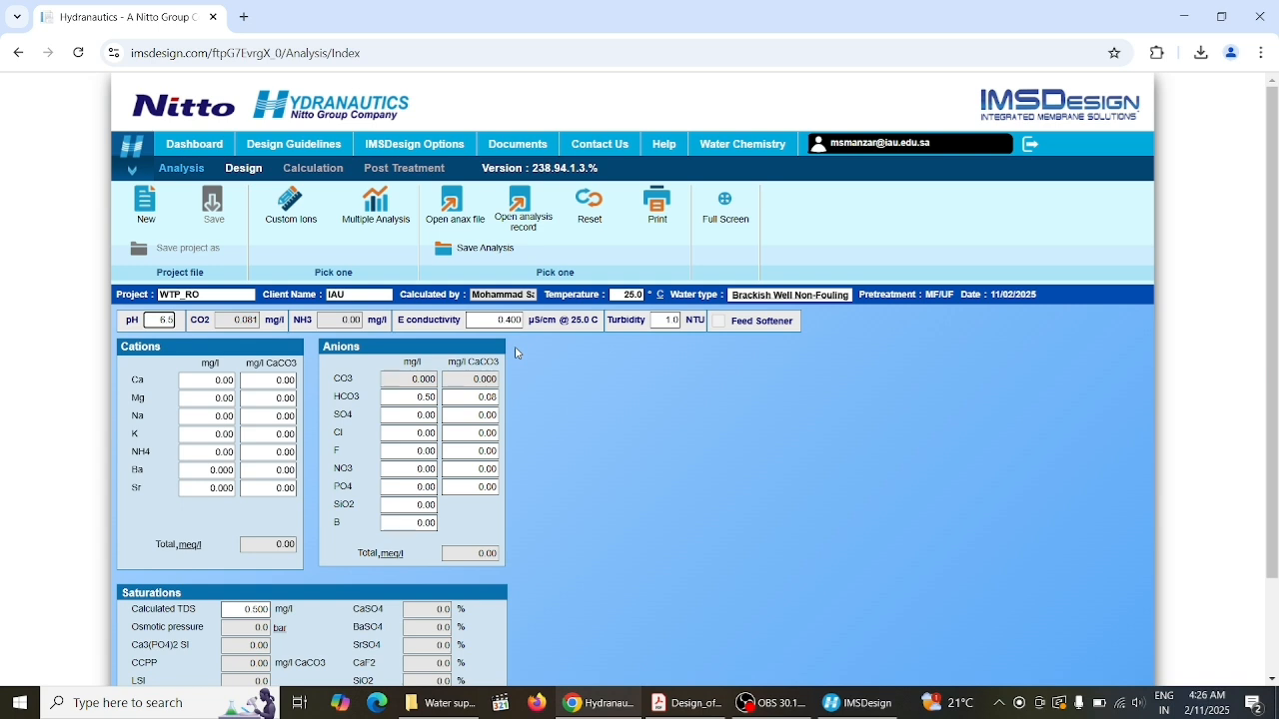
click(667, 320)
text(3.0)
Set the water type to Industrial Waste, consulting the feed source in the paper's analysis screenshot
click(673, 707)
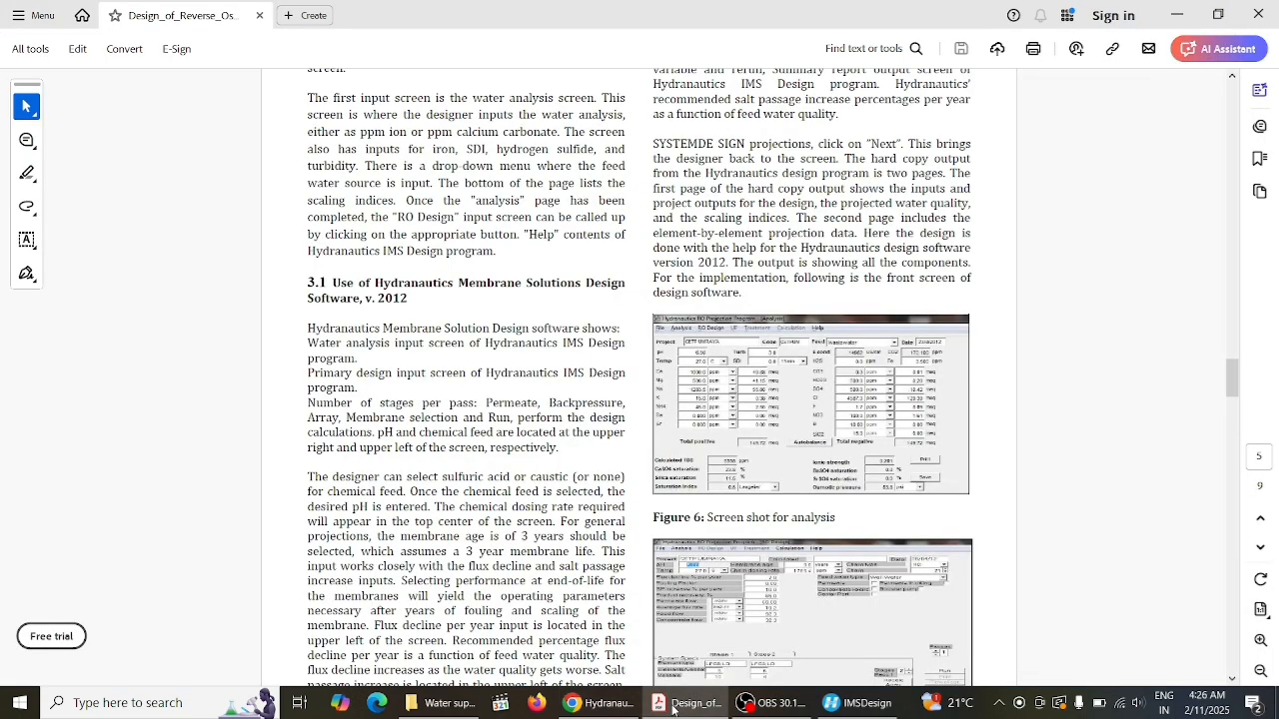
click(673, 707)
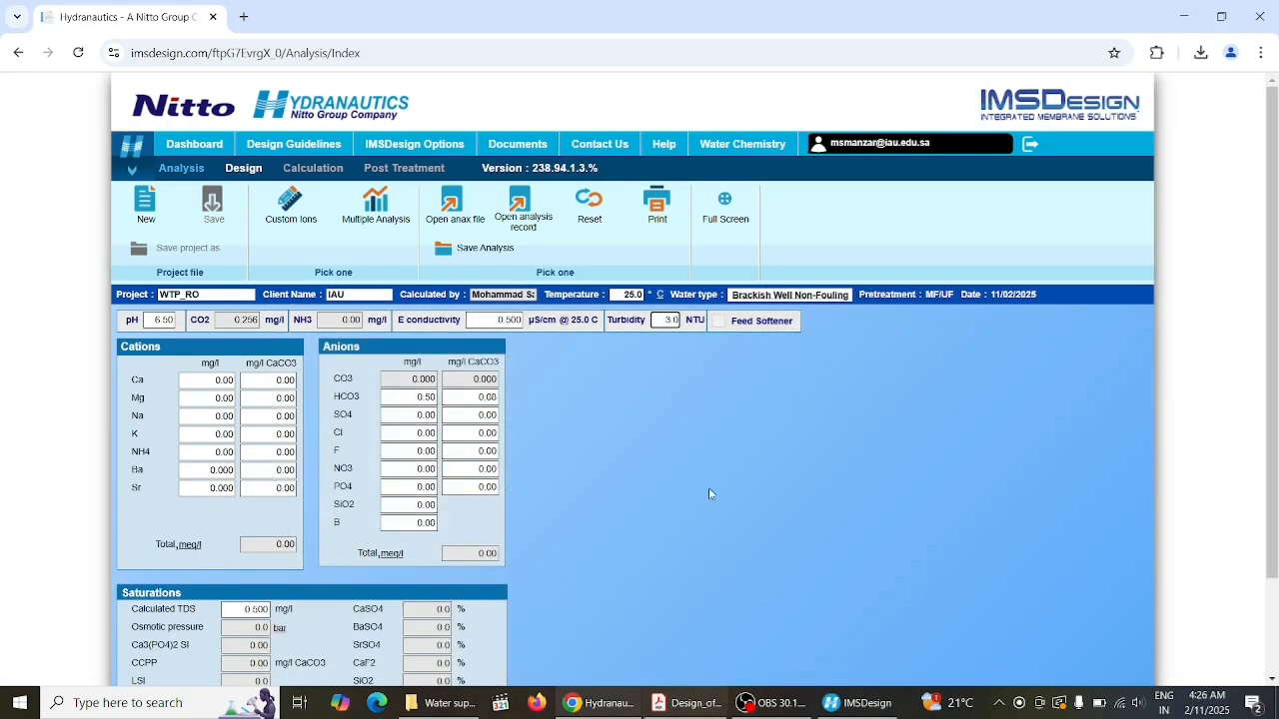
click(813, 296)
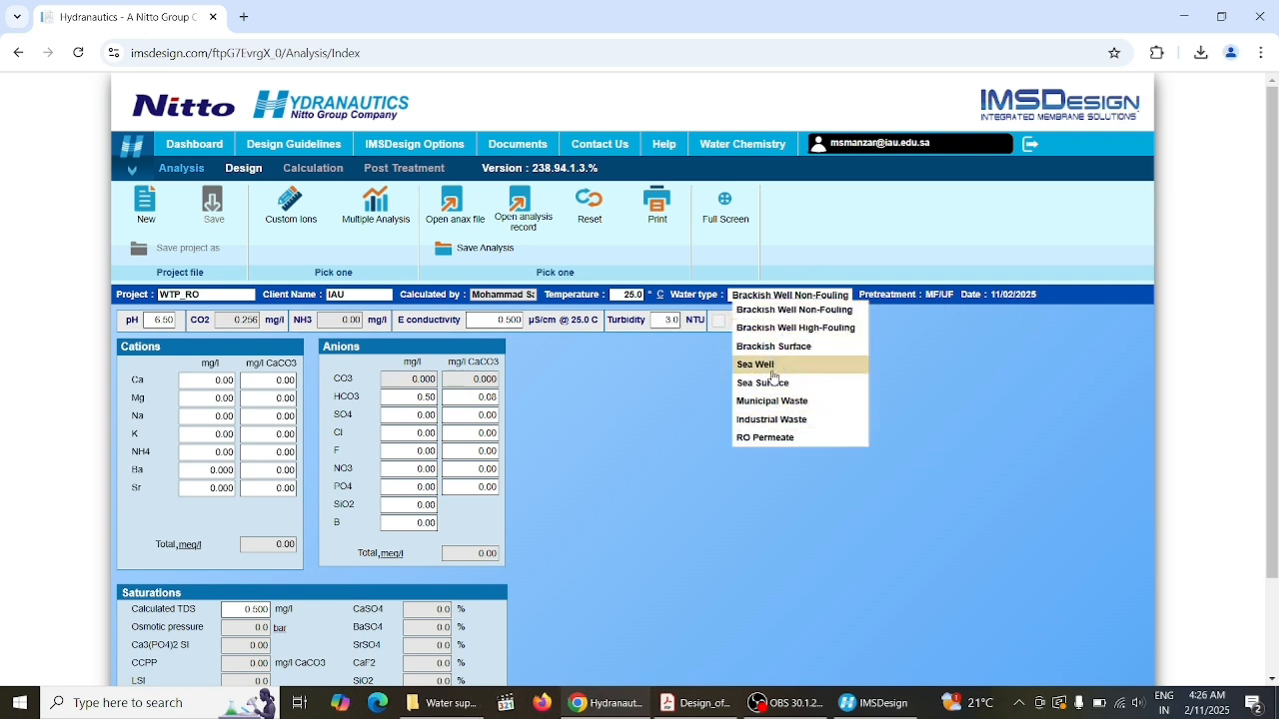
click(773, 423)
click(722, 198)
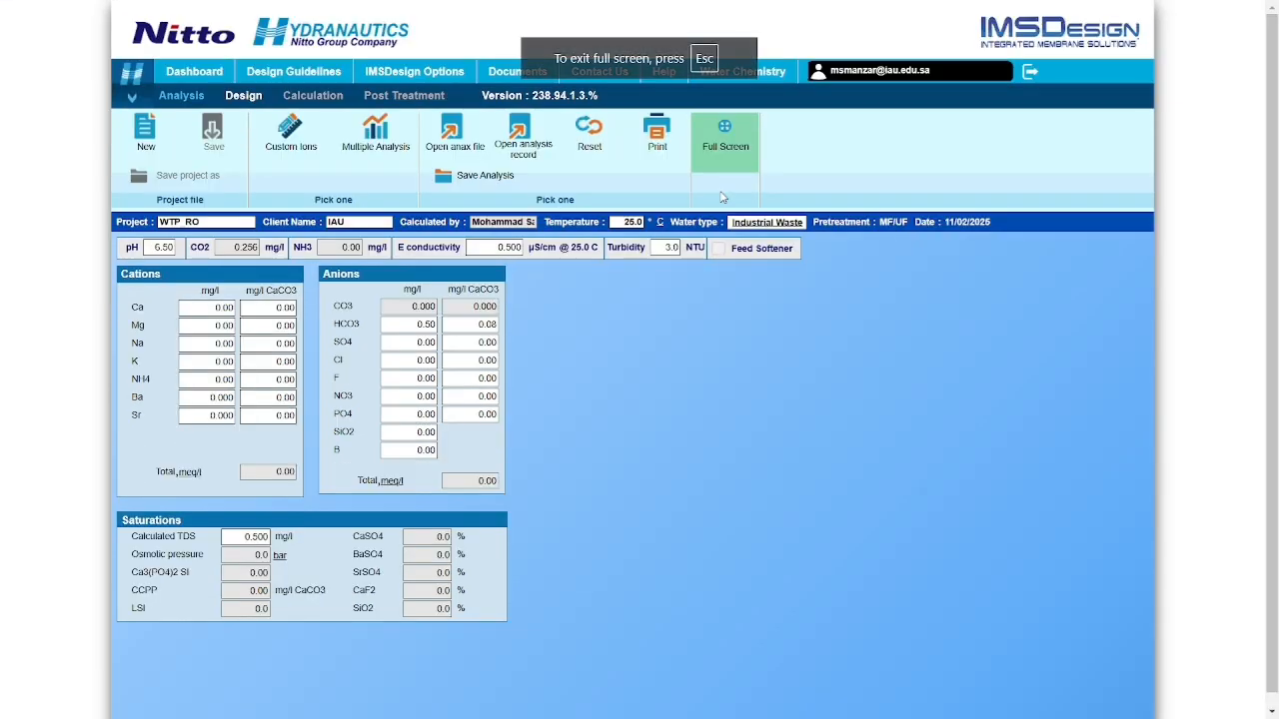
click(734, 156)
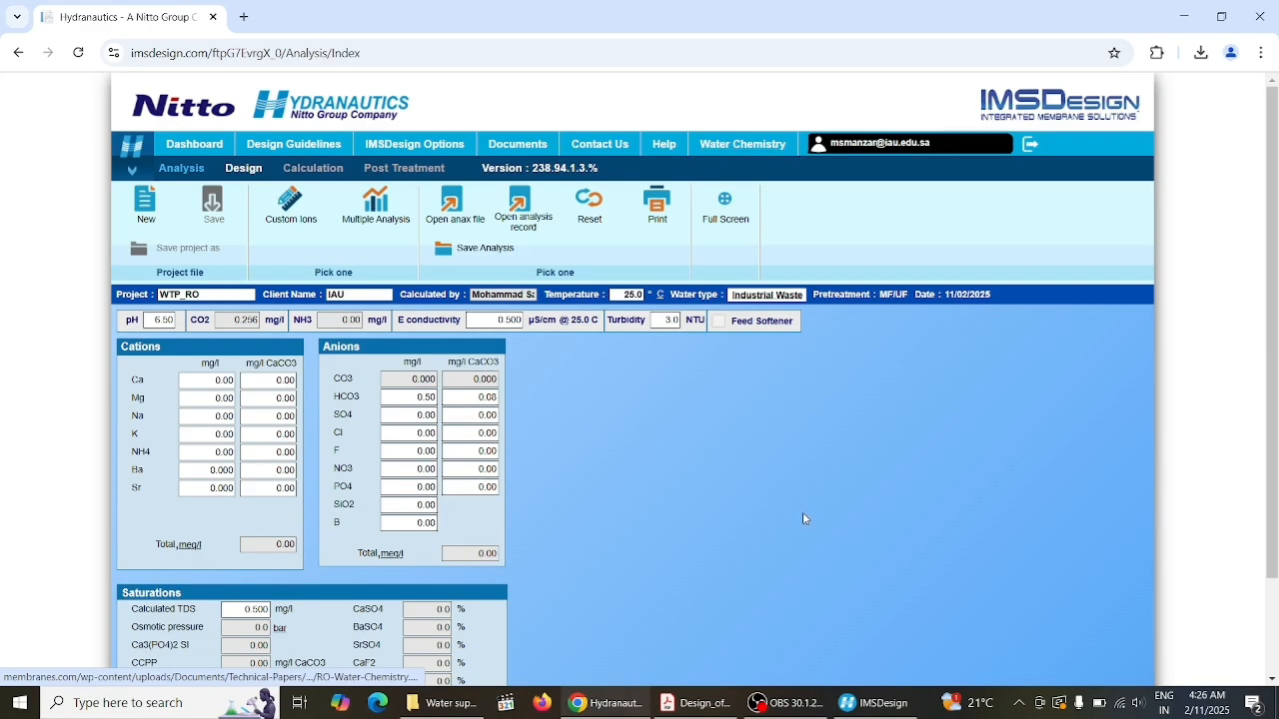
Set the feed temperature to 27 °C, consulting the analysis screenshot in the paper
click(672, 713)
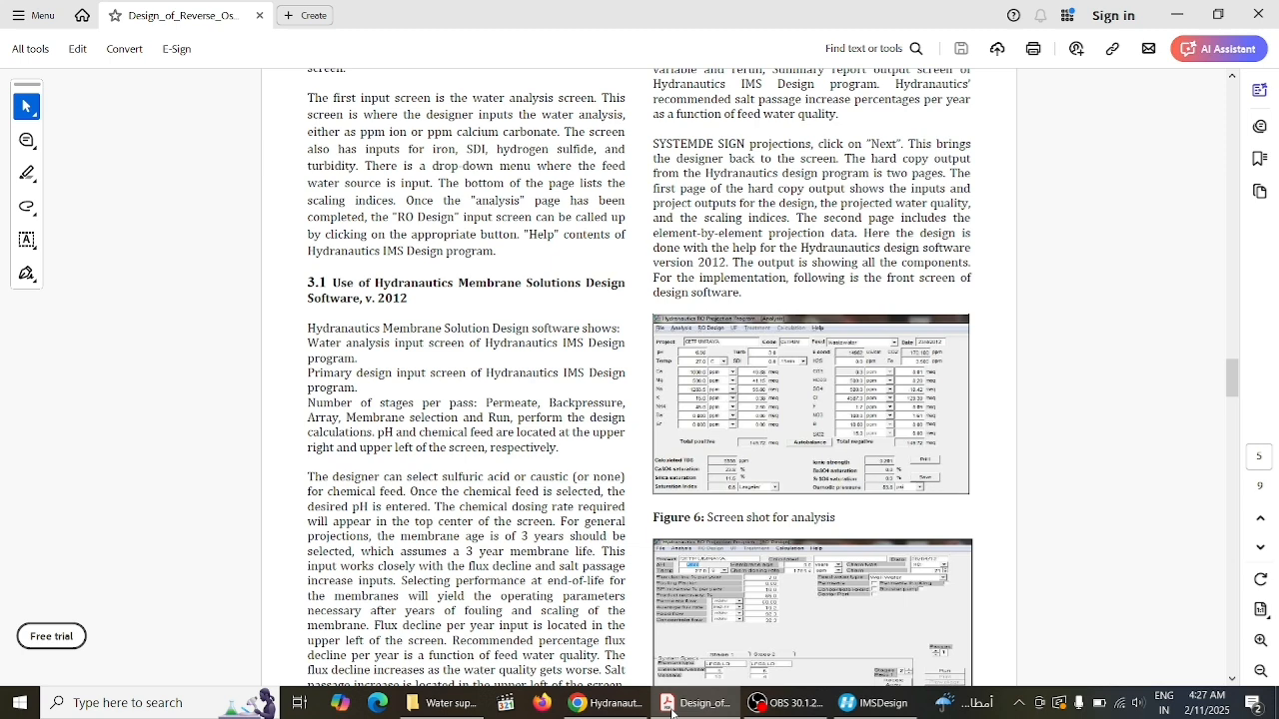
click(673, 711)
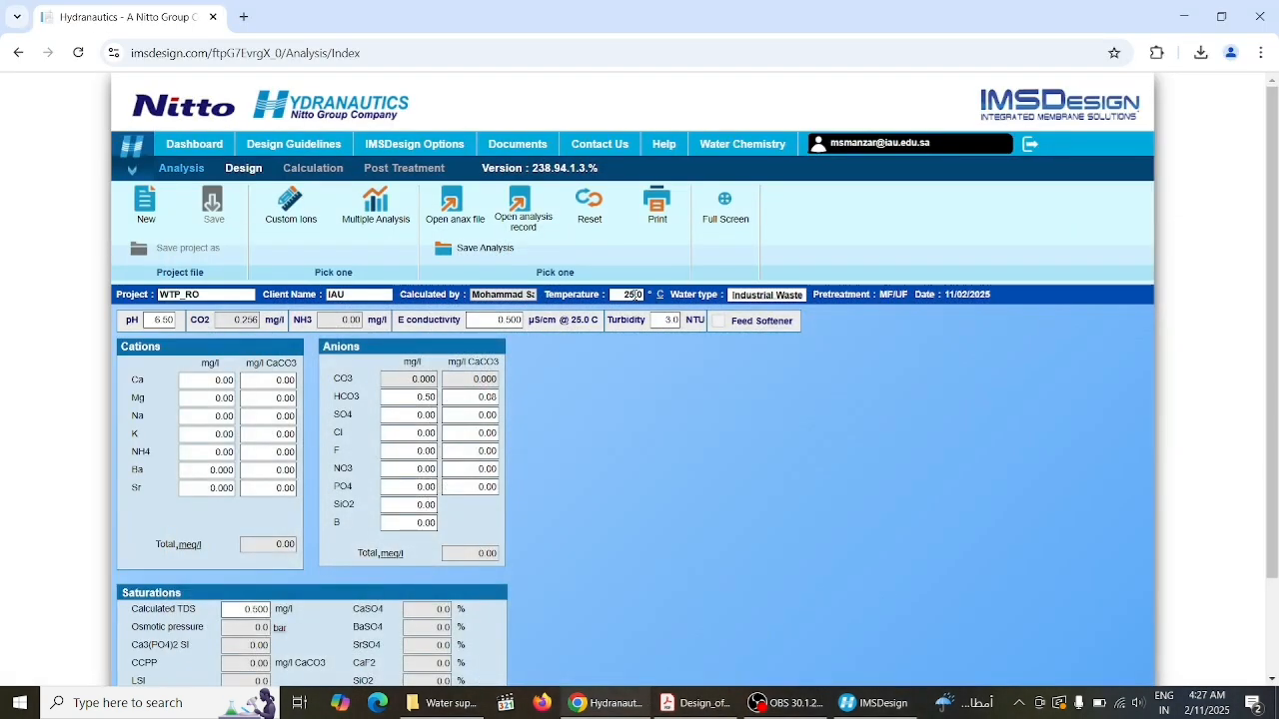
double_click(636, 294)
text(2)
Enter a calcium concentration of 1000 mg/l in the cations, taken from the paper's Figure 6
click(691, 711)
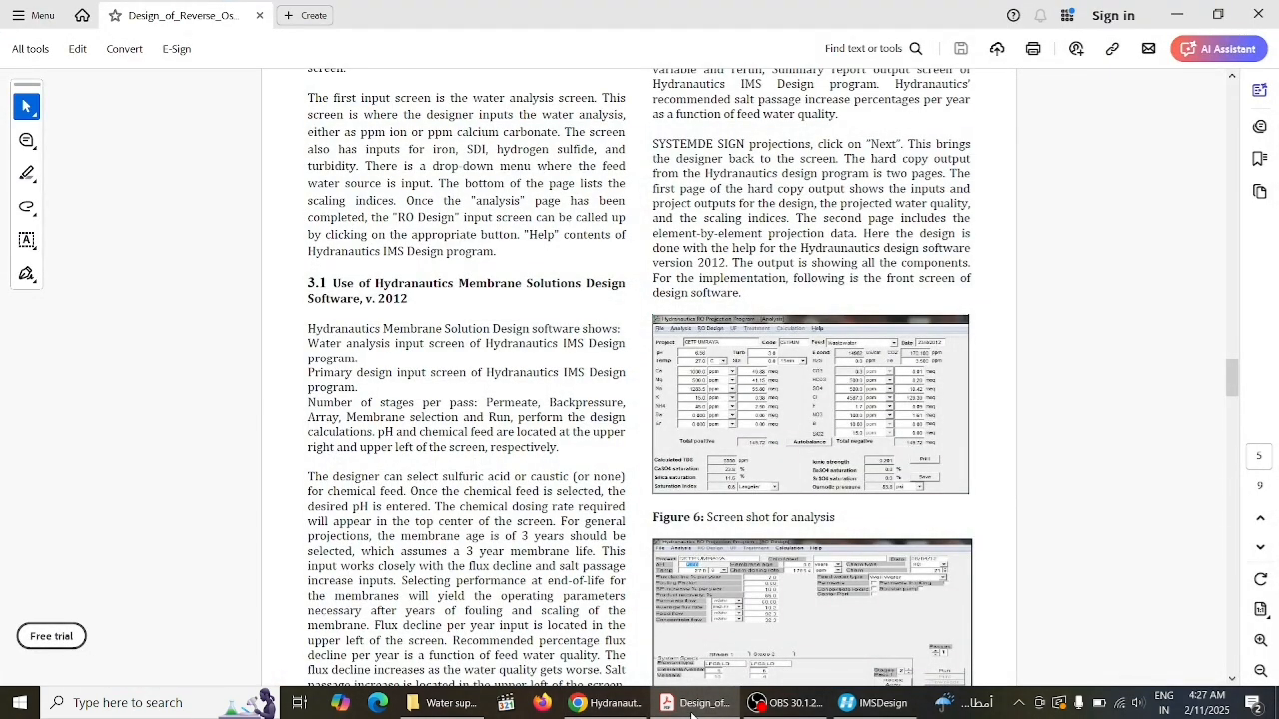
ctrl+scroll(1034, 398, up, 2)
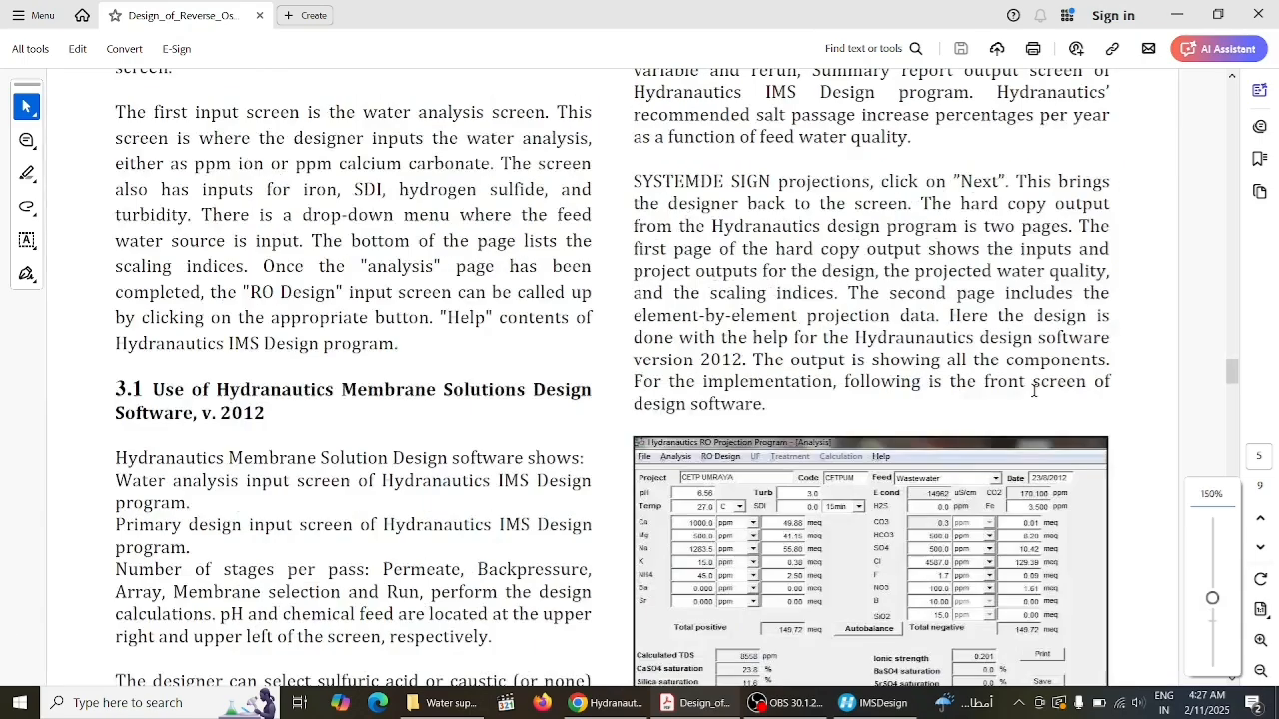
scroll(1232, 376, down, 4)
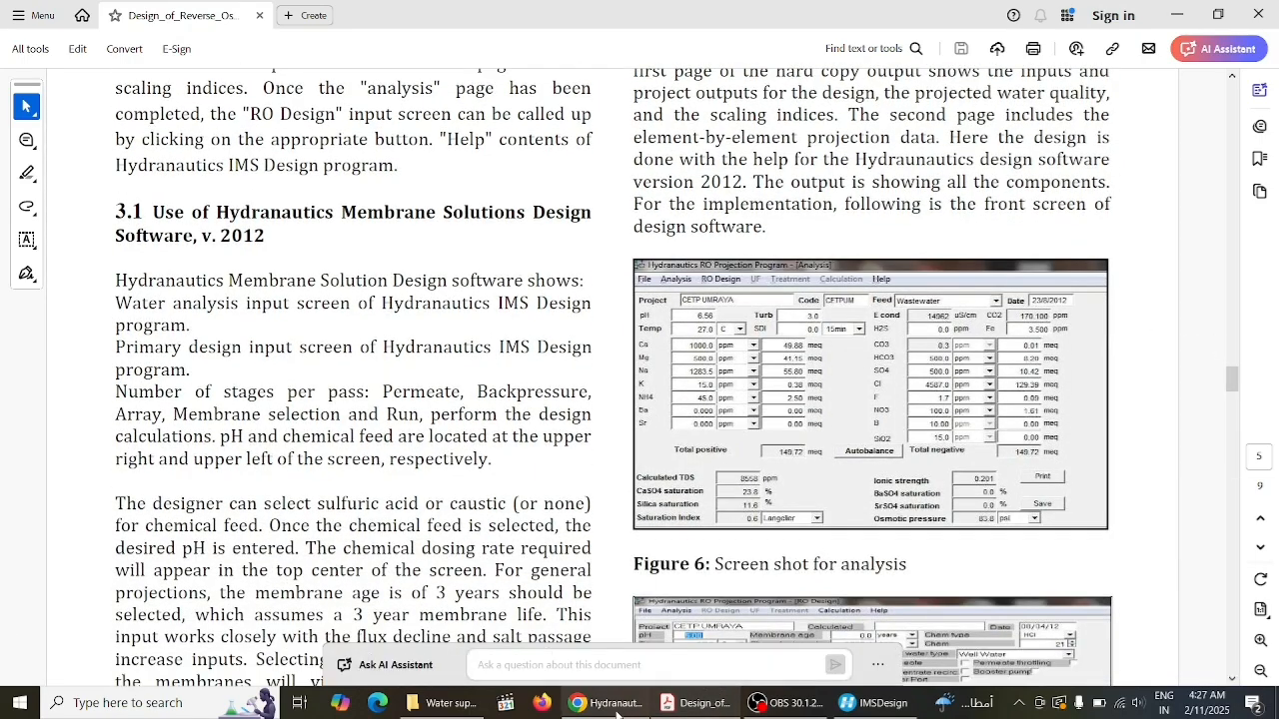
click(696, 711)
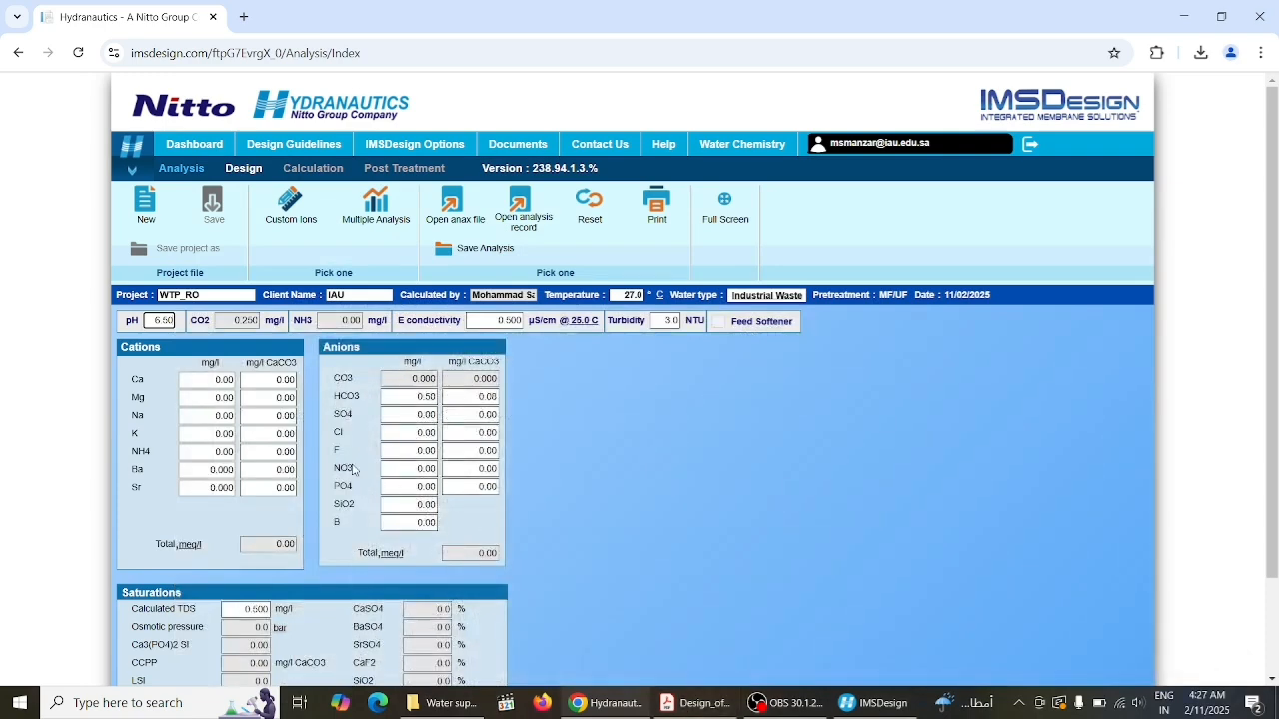
click(207, 381)
text(1000)
key(Tab)
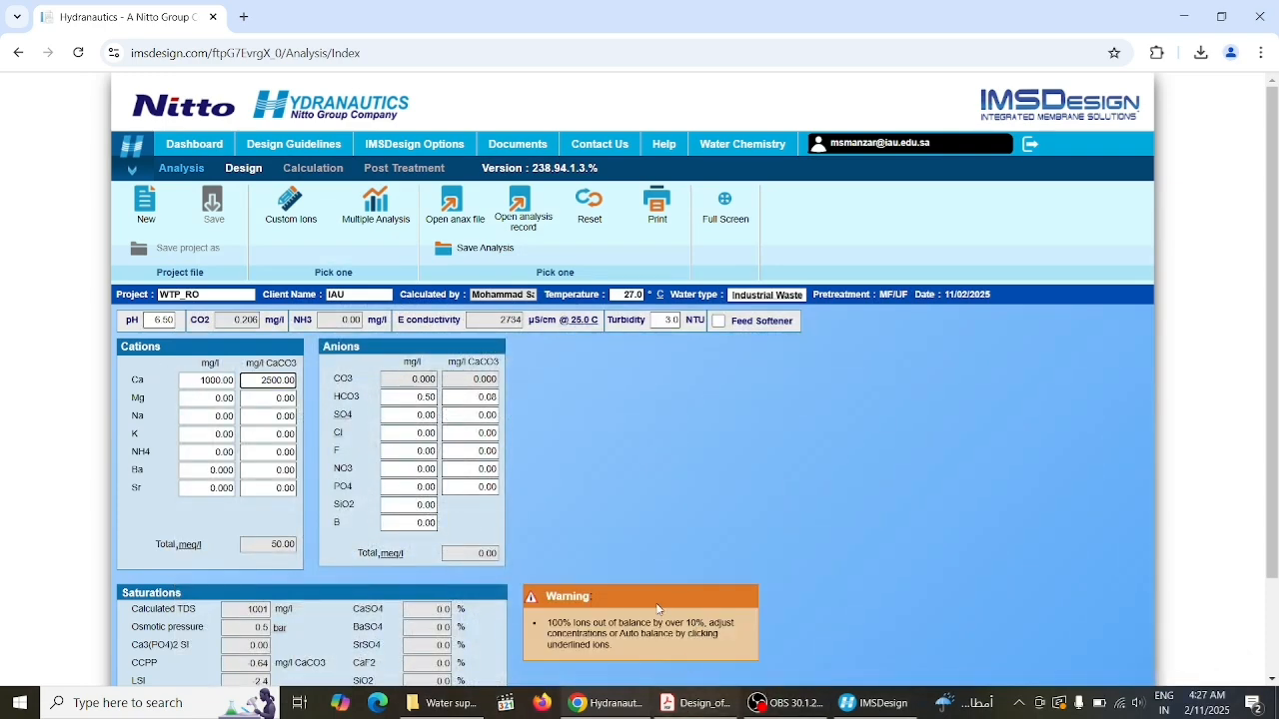
Check the magnesium value in the paper's Figure 6 and enter 500 mg/l for Mg
click(712, 711)
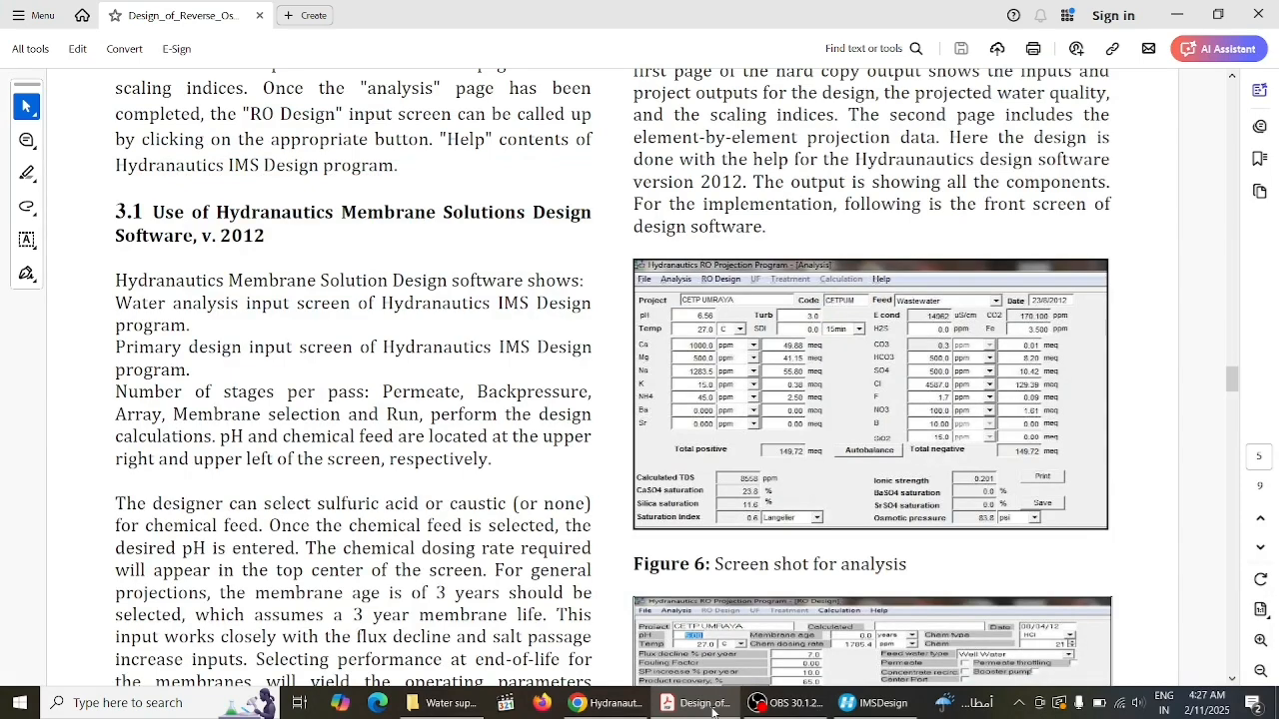
click(605, 703)
click(217, 398)
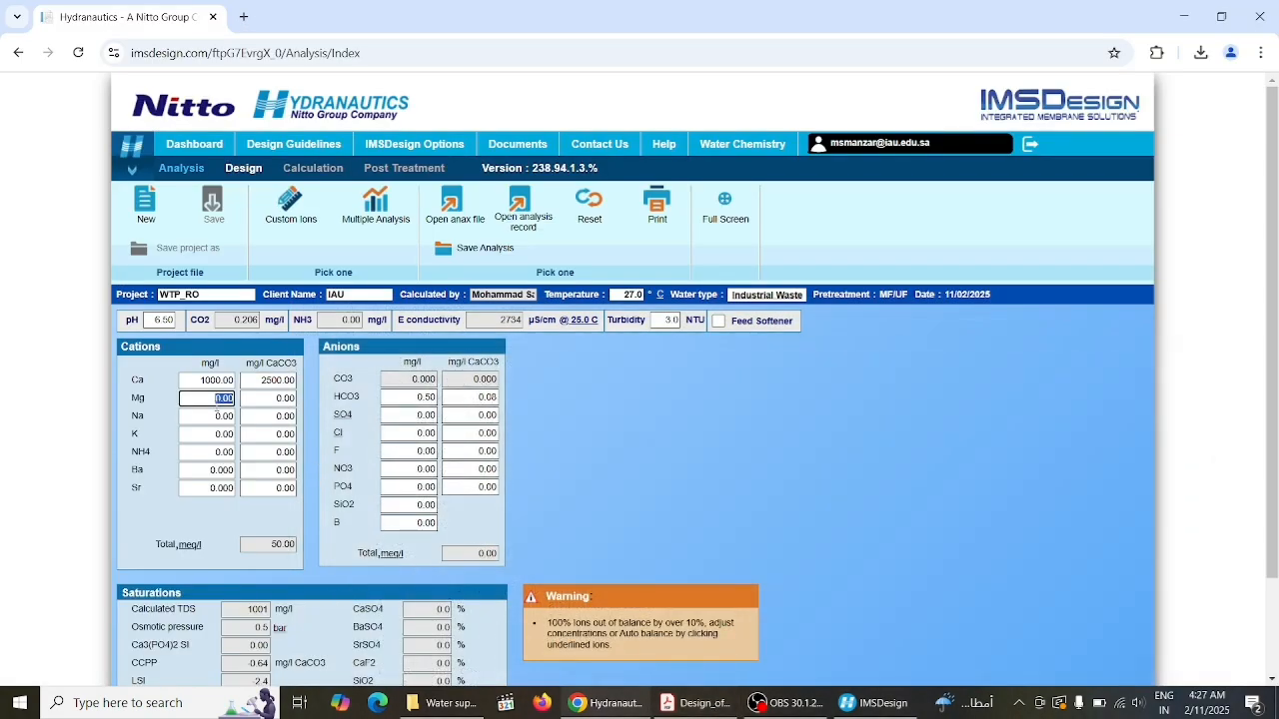
text(500)
key(Tab)
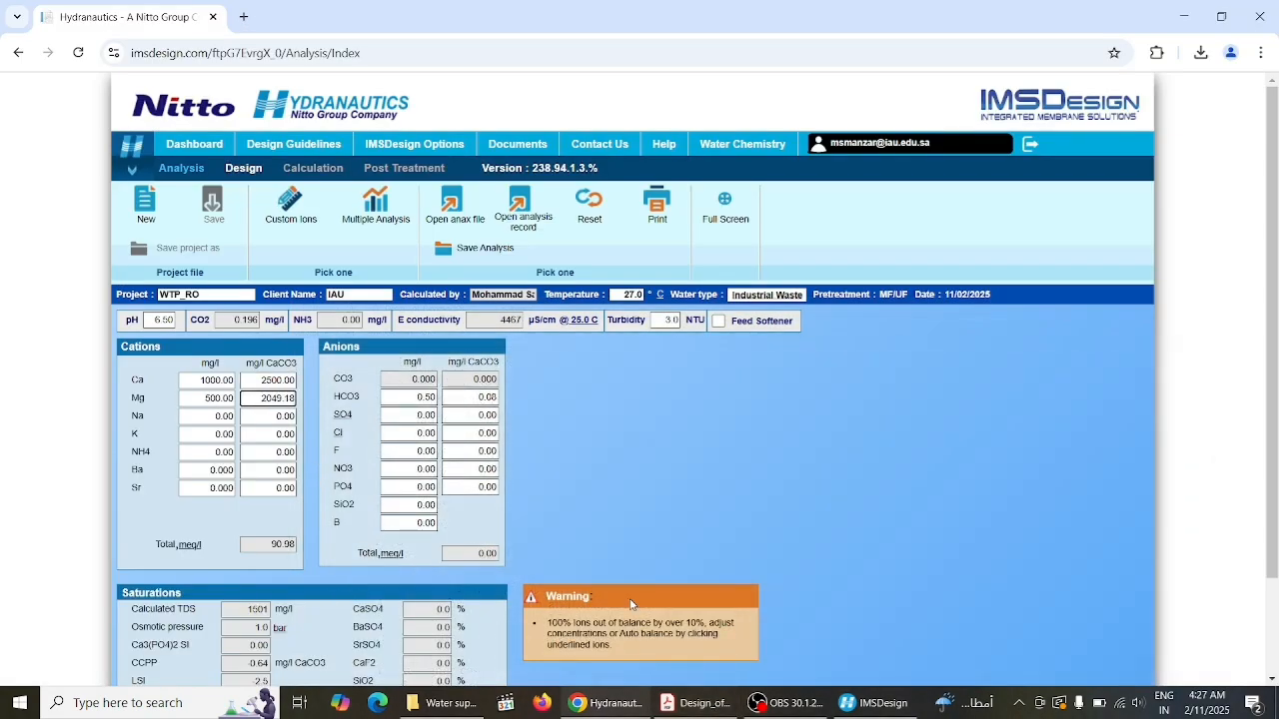
Check the sodium value in the paper's Figure 6 and enter 1283.5 mg/l for Na
click(689, 703)
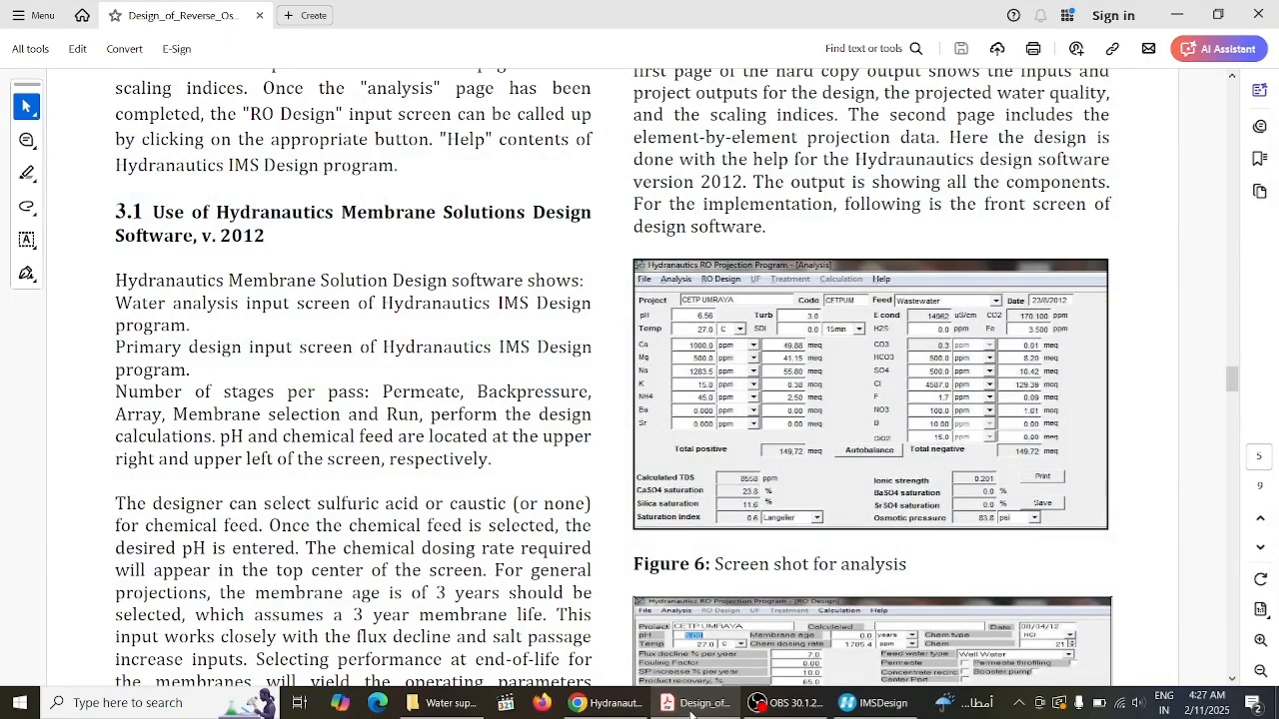
click(689, 703)
click(206, 416)
text(12)
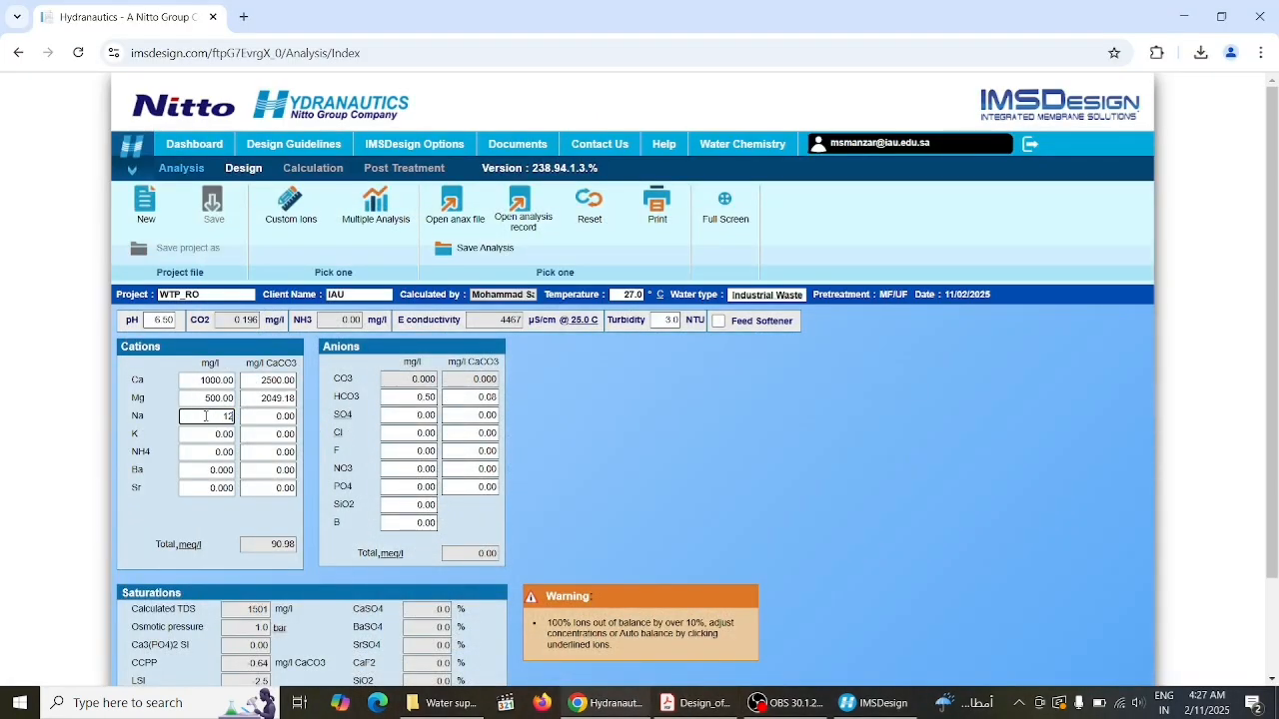
text(63)
text(.5)
key(Tab)
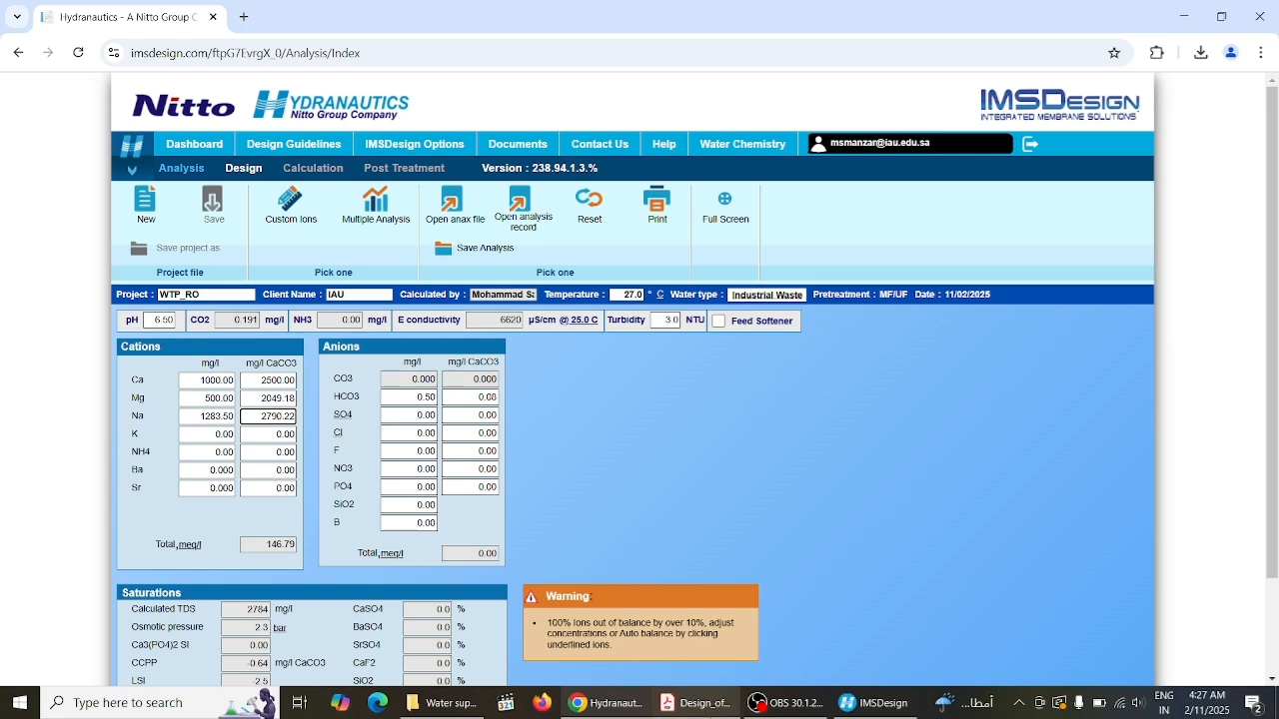
Check the potassium value in the paper's Figure 6 and enter 15 mg/l for K
click(696, 702)
click(697, 702)
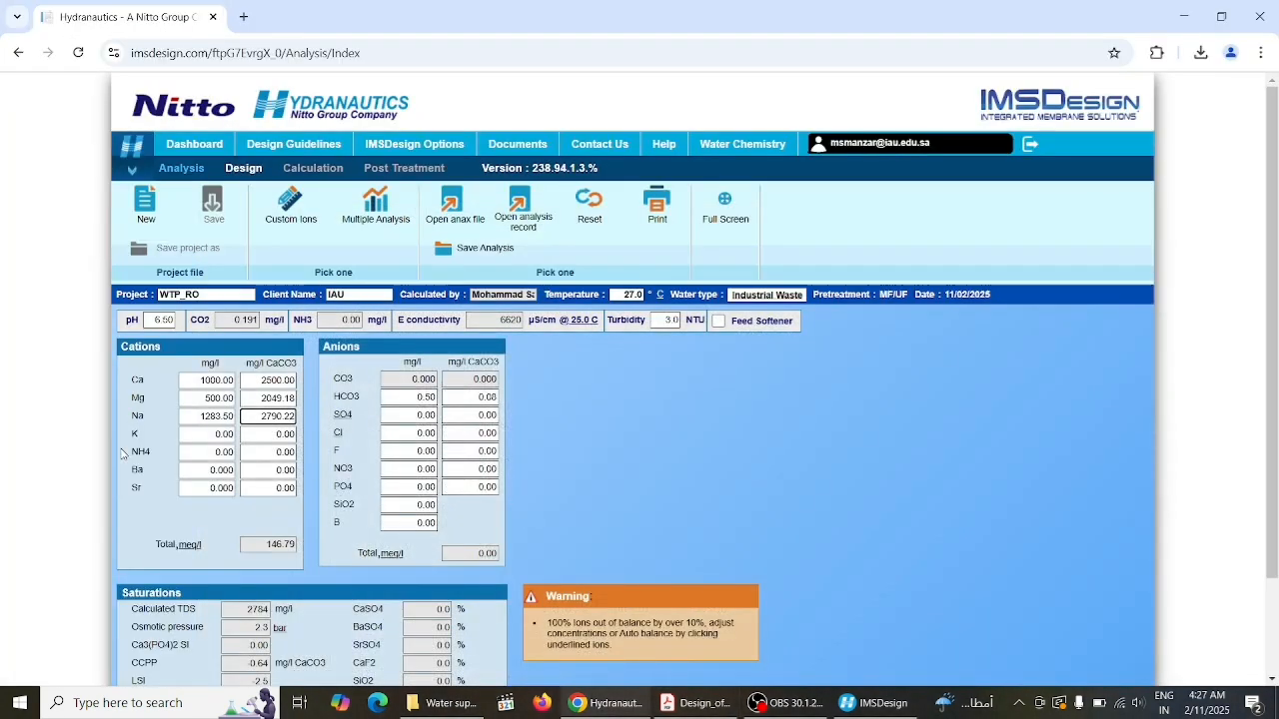
click(208, 431)
text(1)
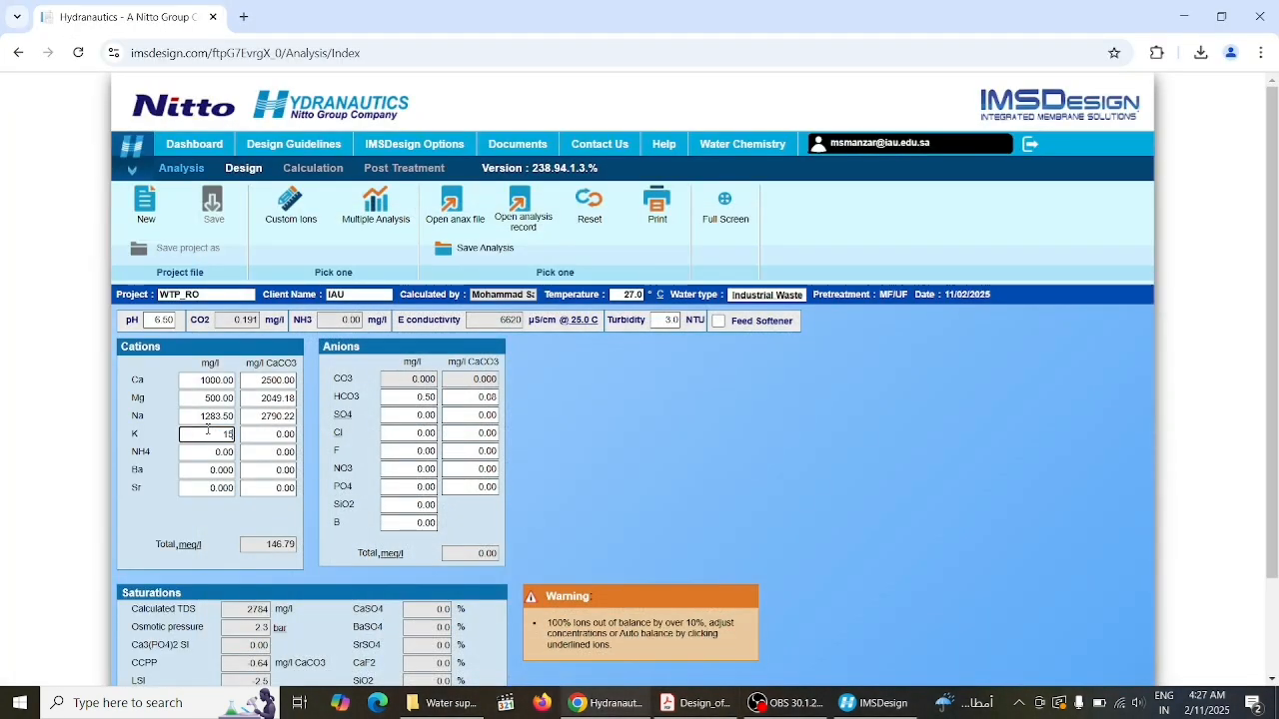
text(5)
key(Tab)
Check the ammonium value in the paper's Figure 6 and enter 45 mg/l for NH4
click(699, 703)
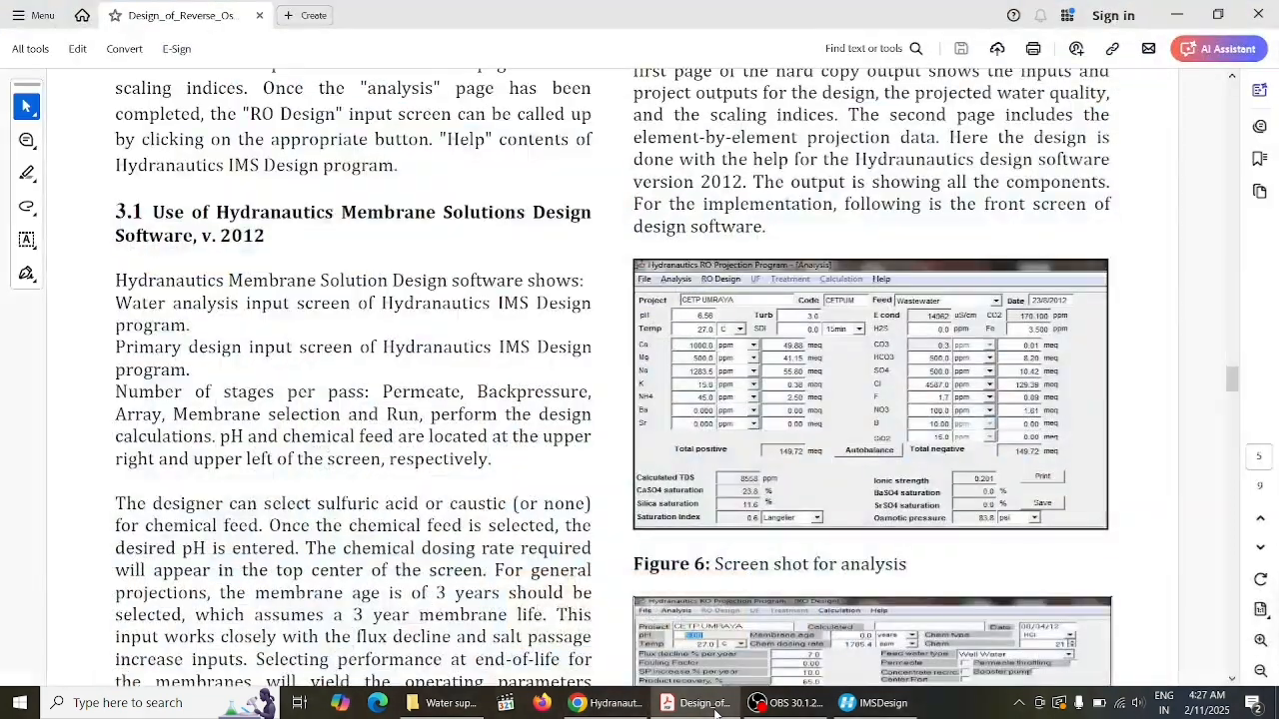
click(715, 710)
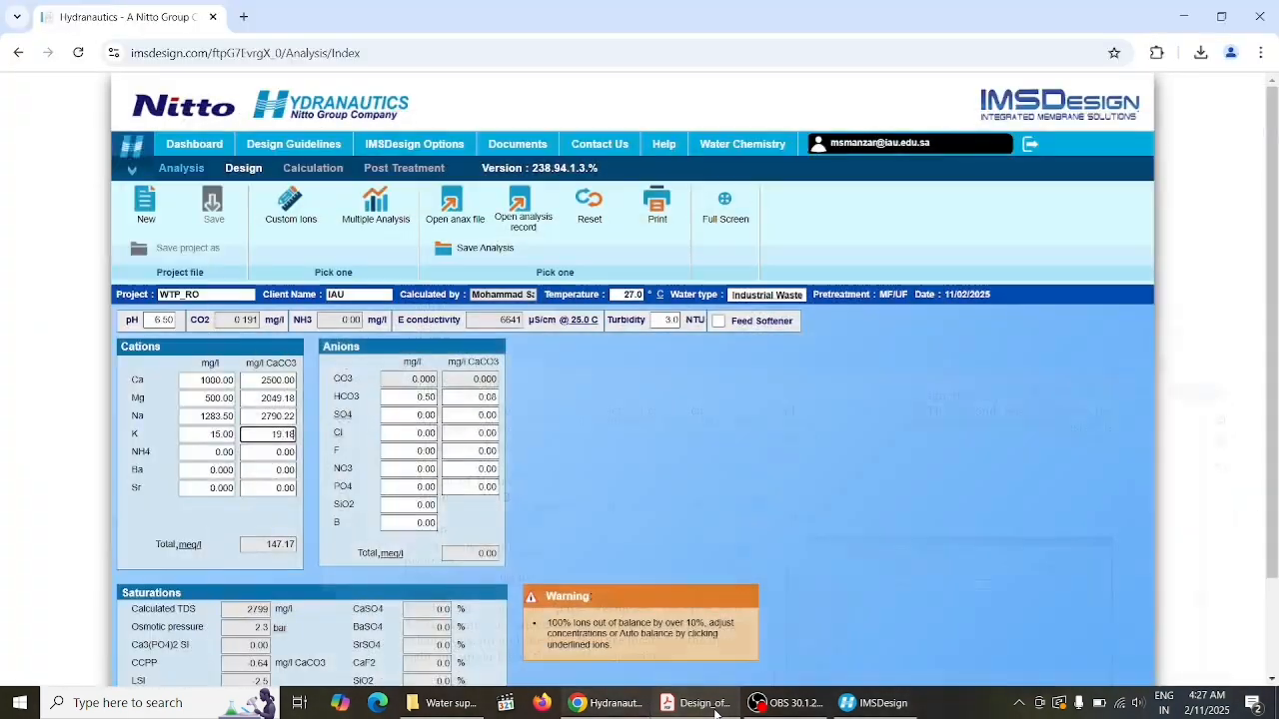
click(213, 452)
text(45)
key(Tab)
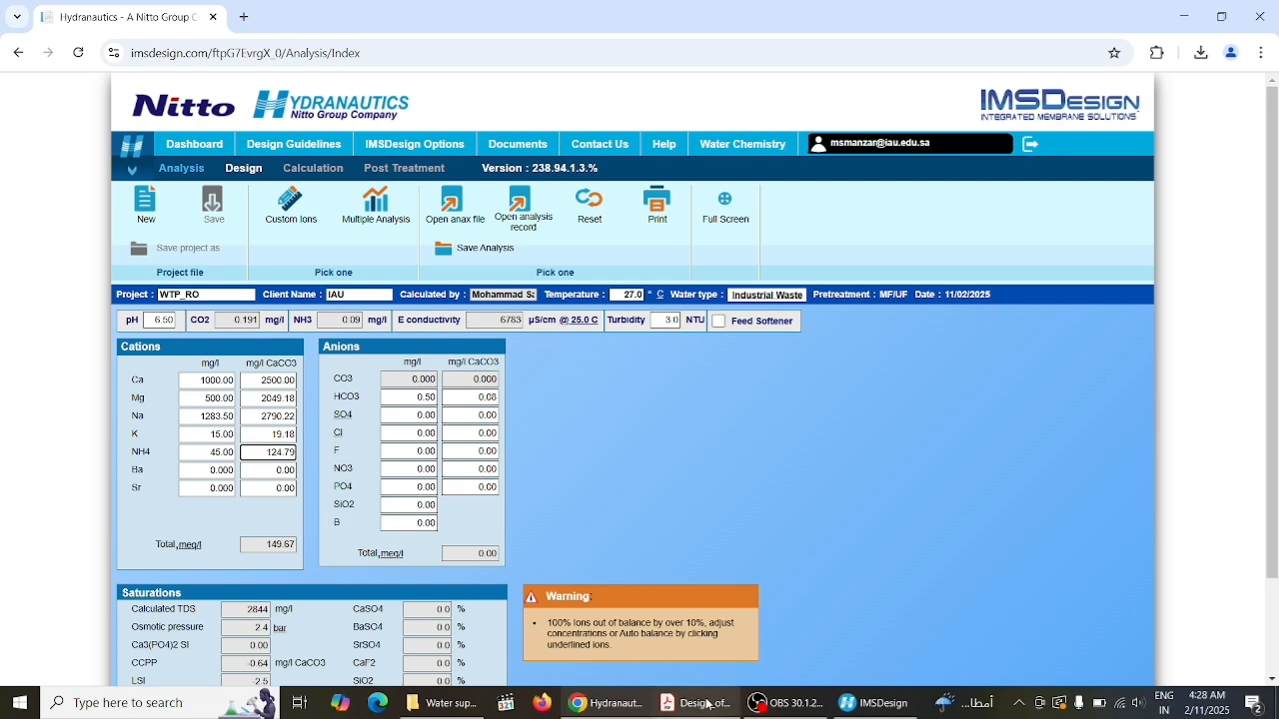
mouse_move(706, 706)
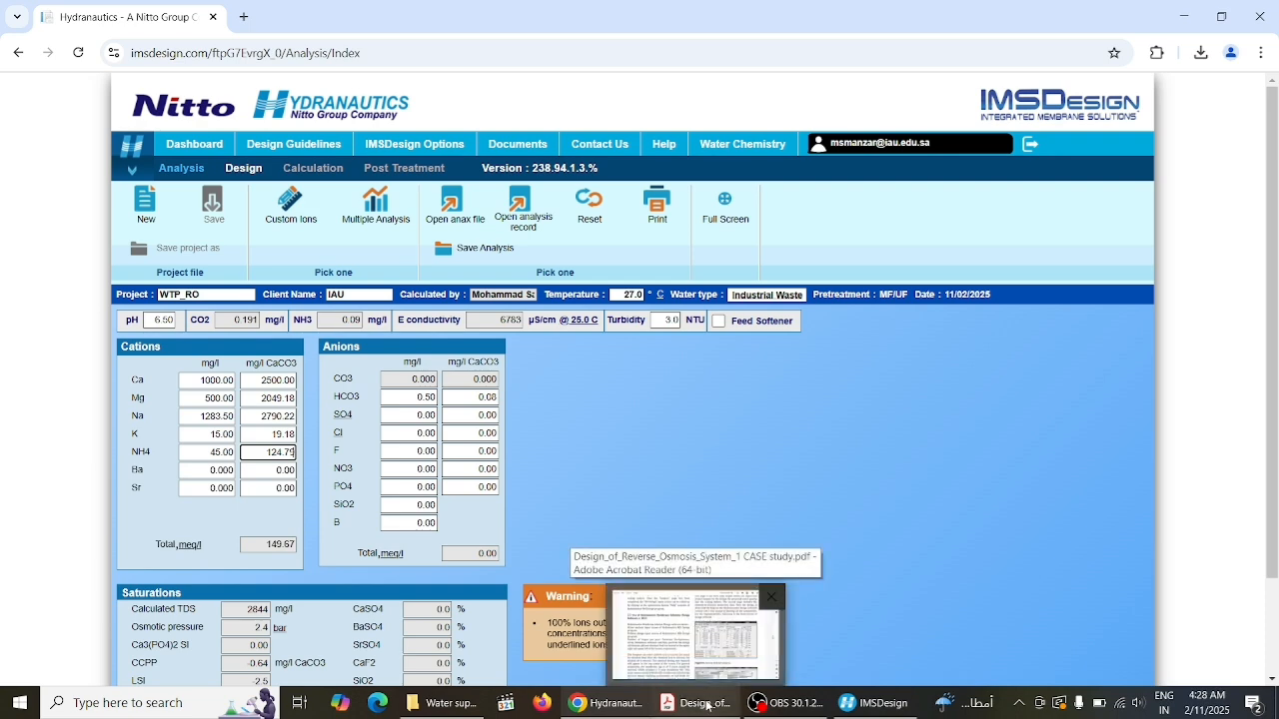
click(786, 703)
click(1075, 522)
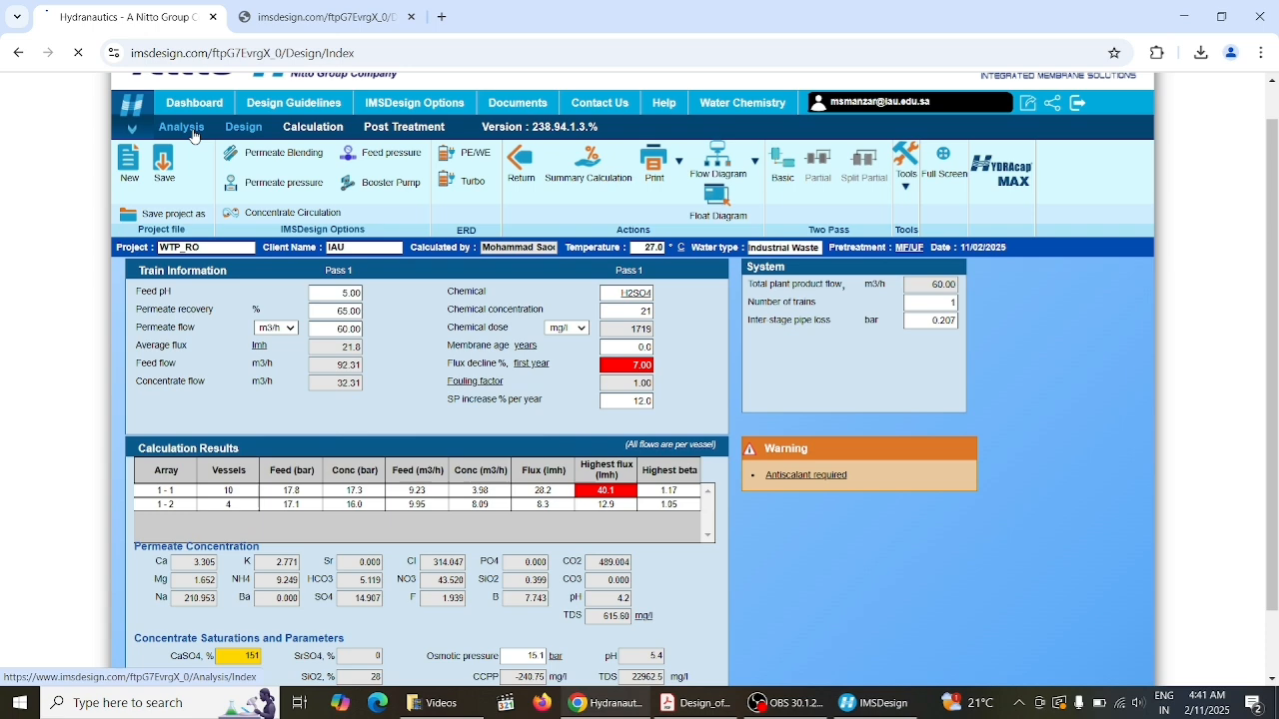
Return to the Analysis page and compare the cation and anion entries with the paper's Figure 6
click(192, 133)
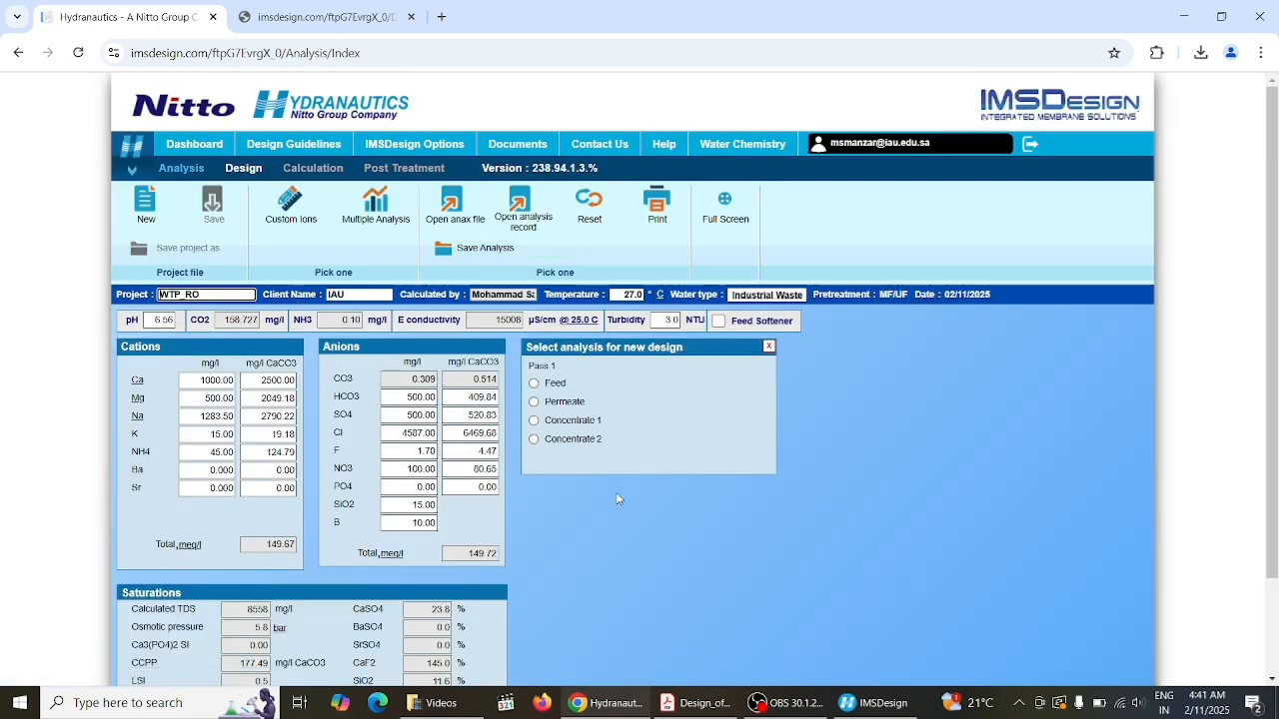
click(695, 703)
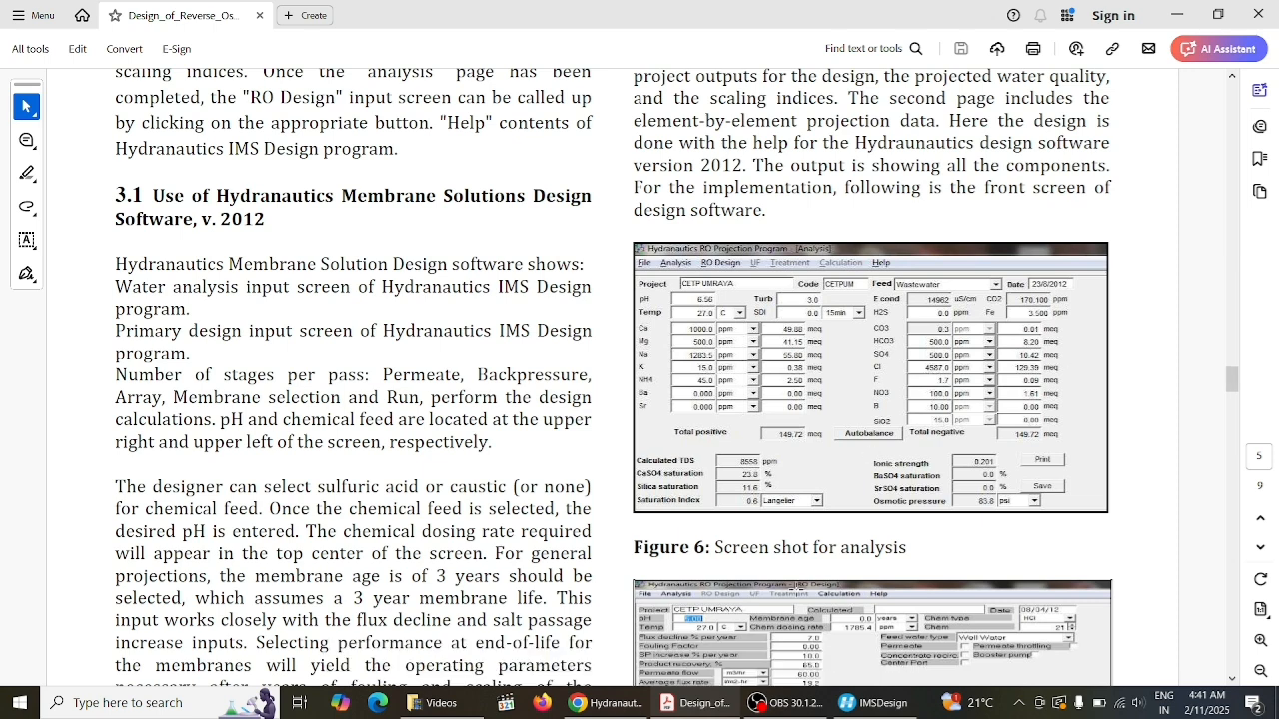
click(599, 712)
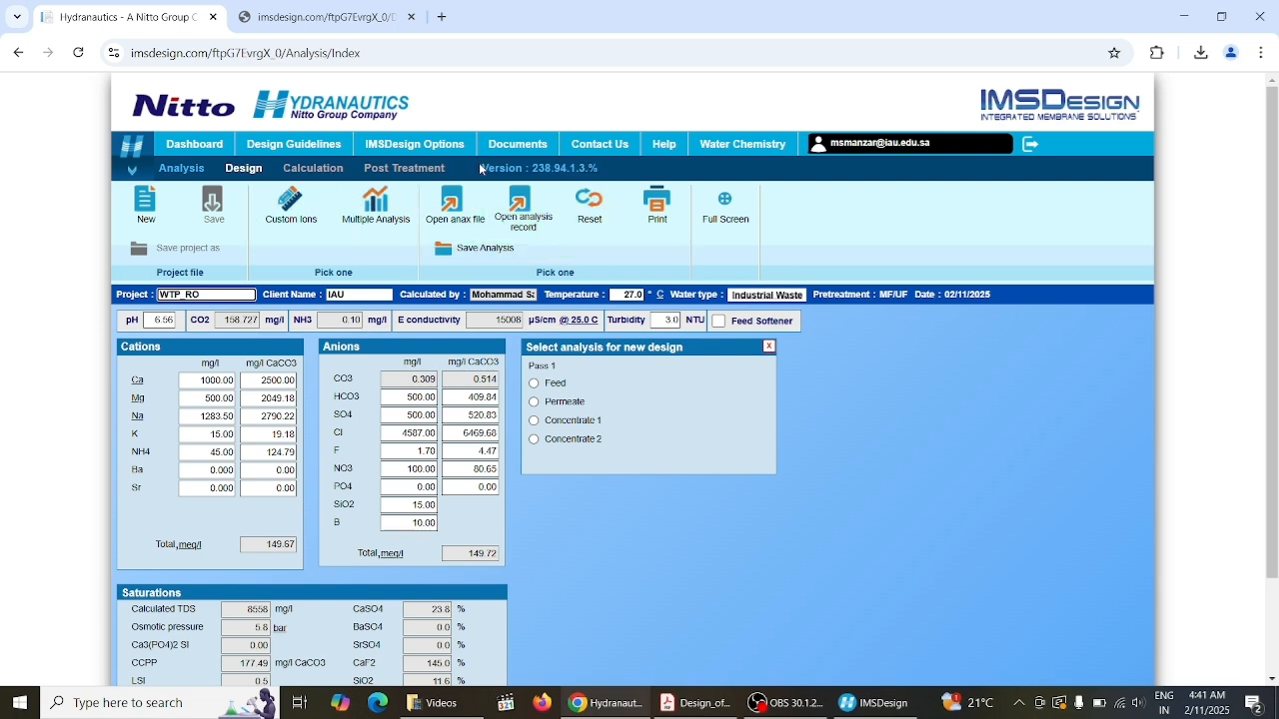
Review the general, analysis screen and design screen settings in IMSDesign Options and save them
click(388, 149)
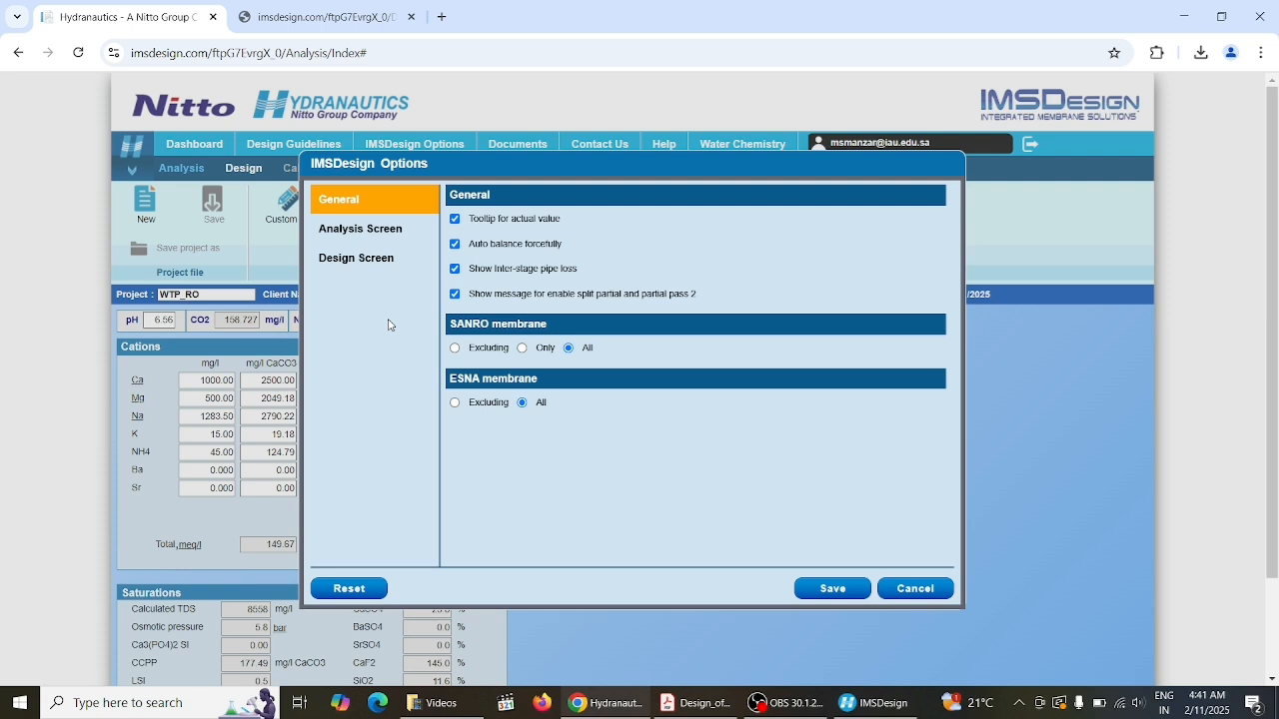
click(383, 231)
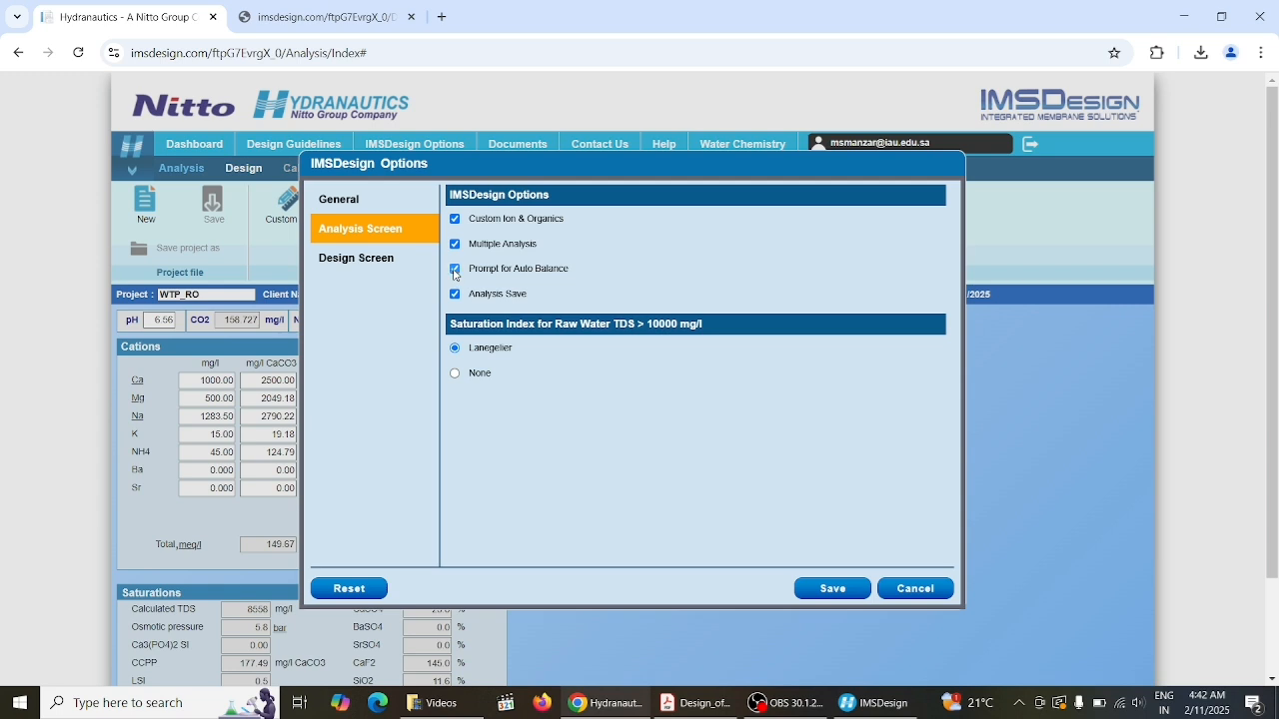
click(379, 263)
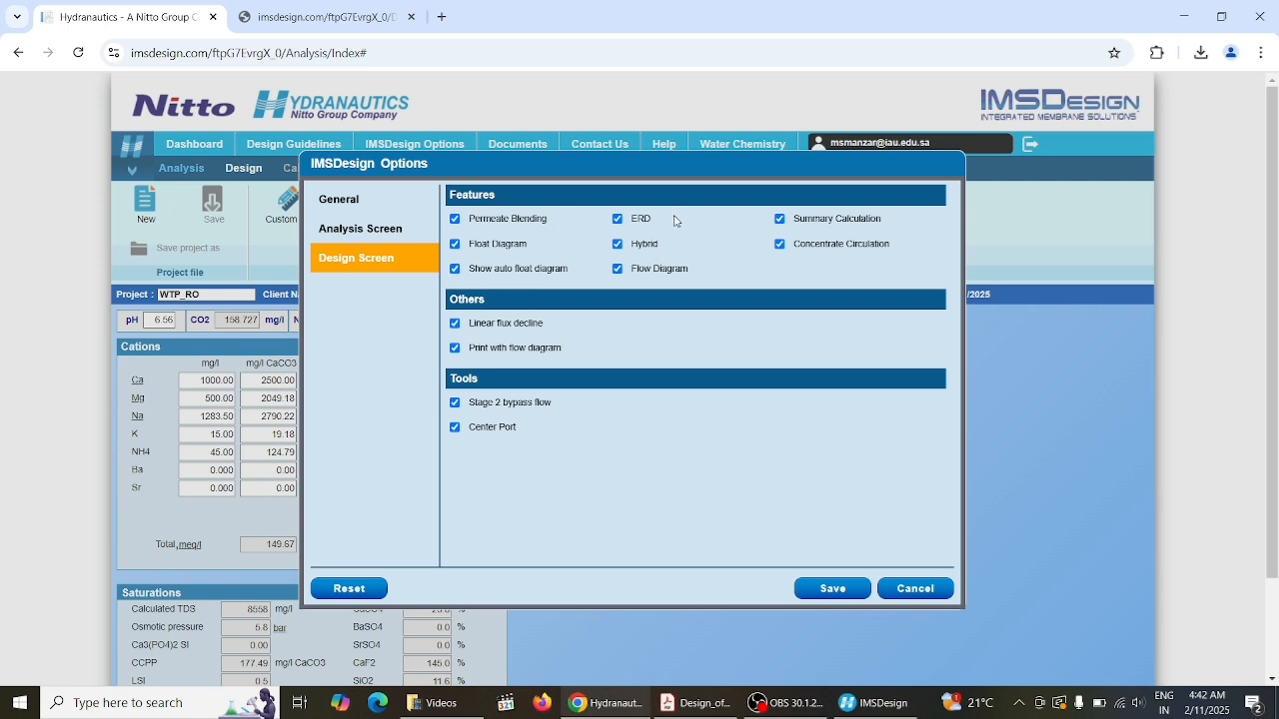
click(842, 591)
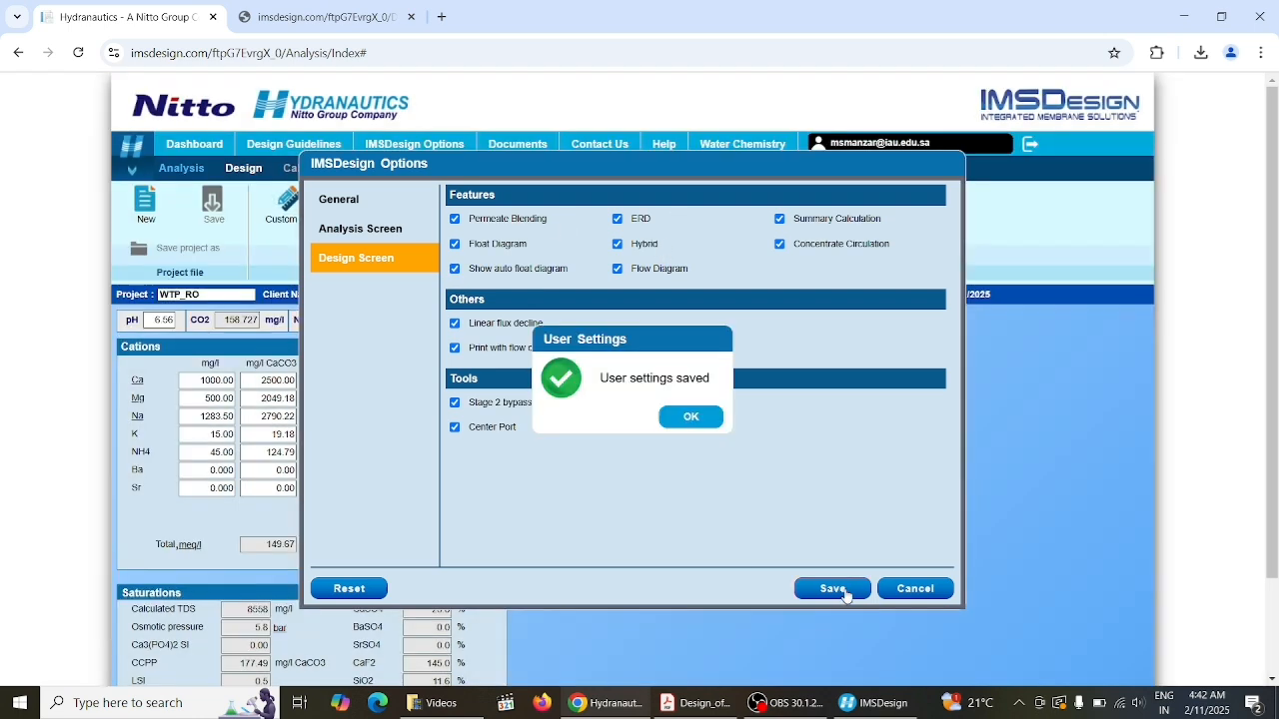
click(690, 418)
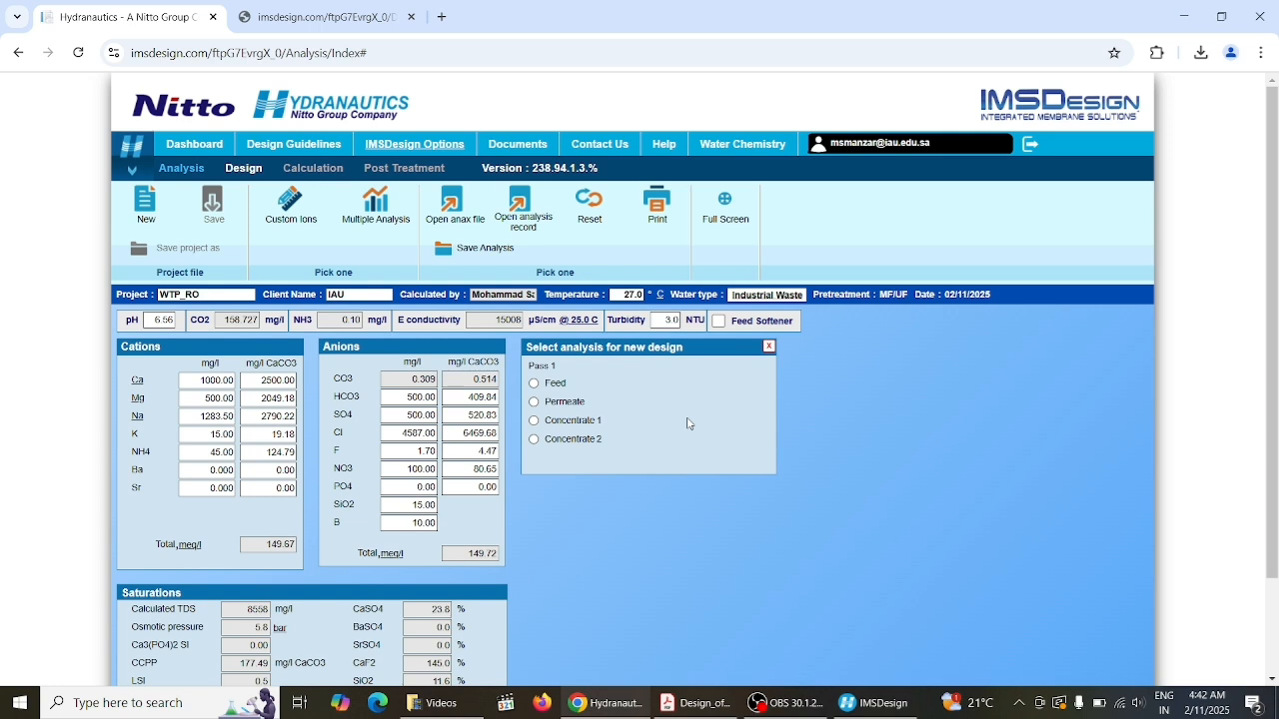
Recheck the feed analysis against the paper's Figure 6 and view the available water types
mouse_move(517, 150)
click(243, 174)
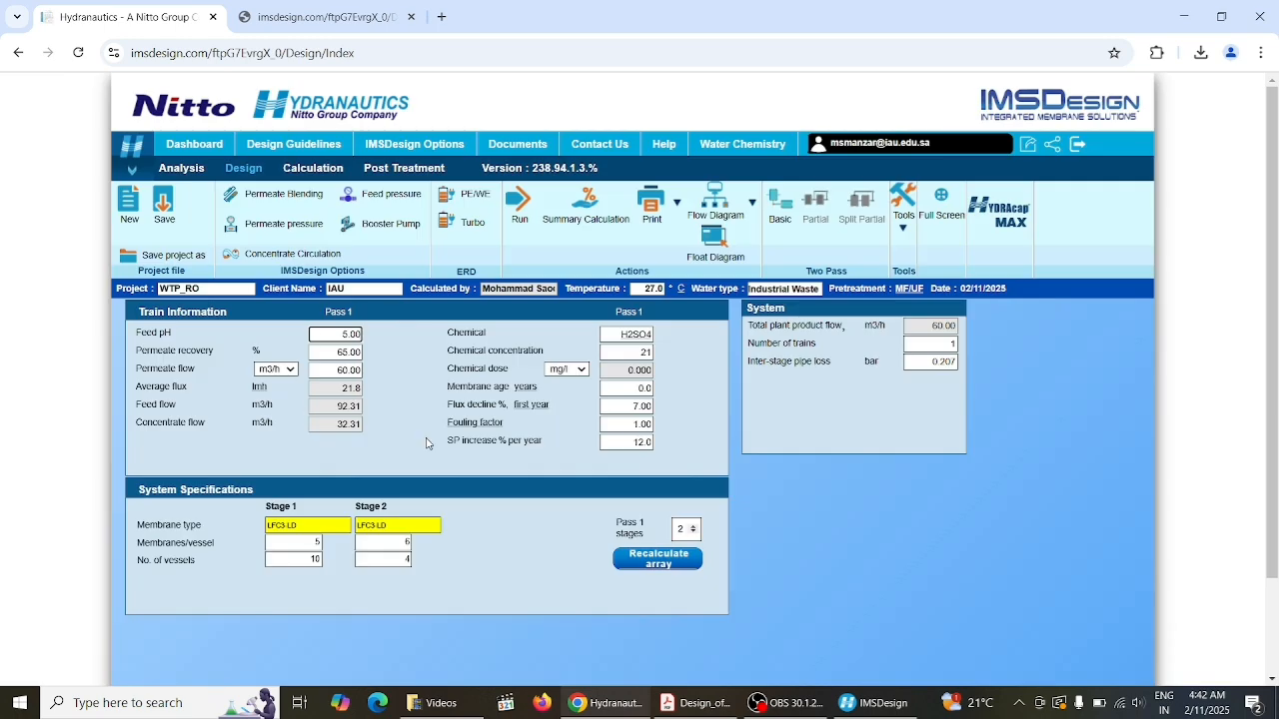
click(180, 168)
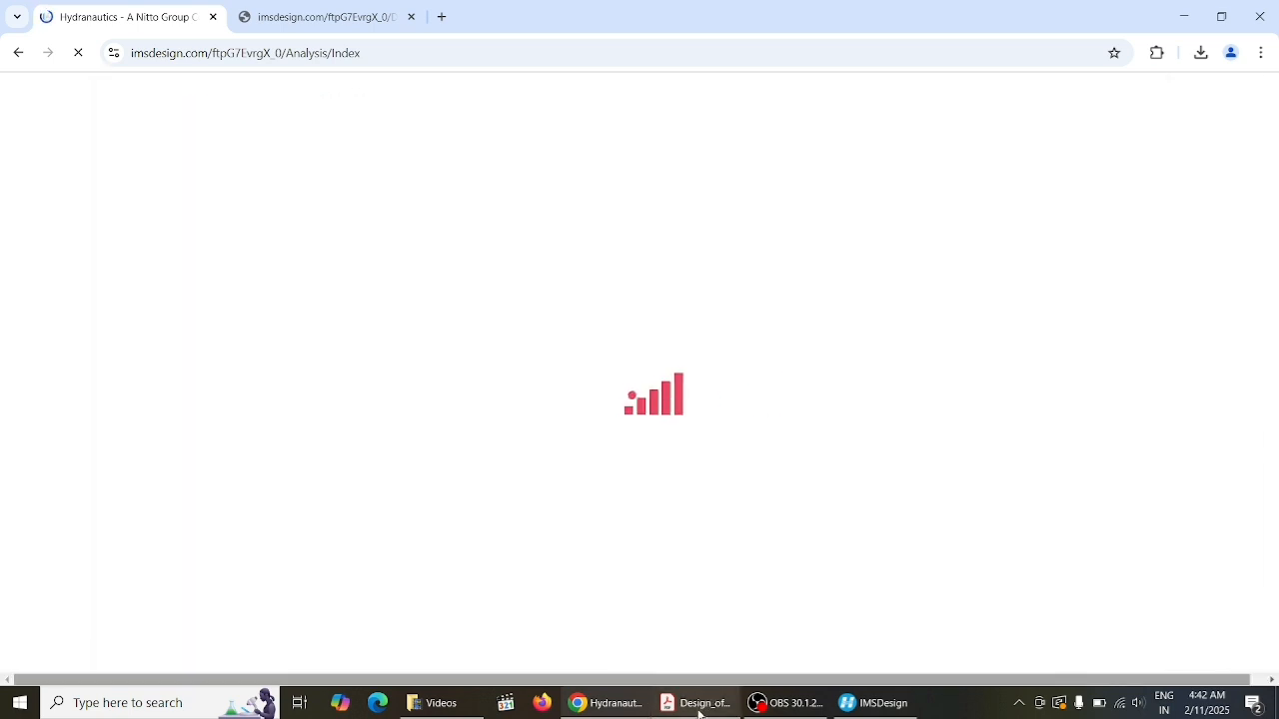
click(696, 704)
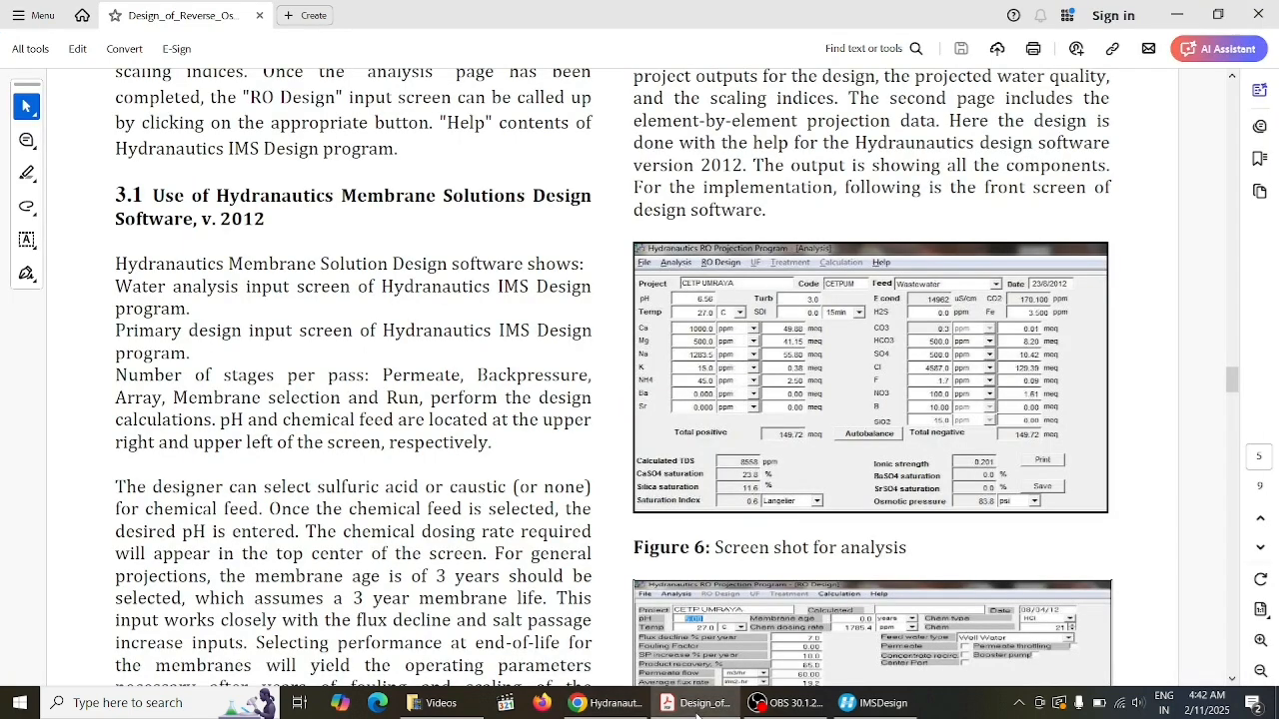
click(697, 704)
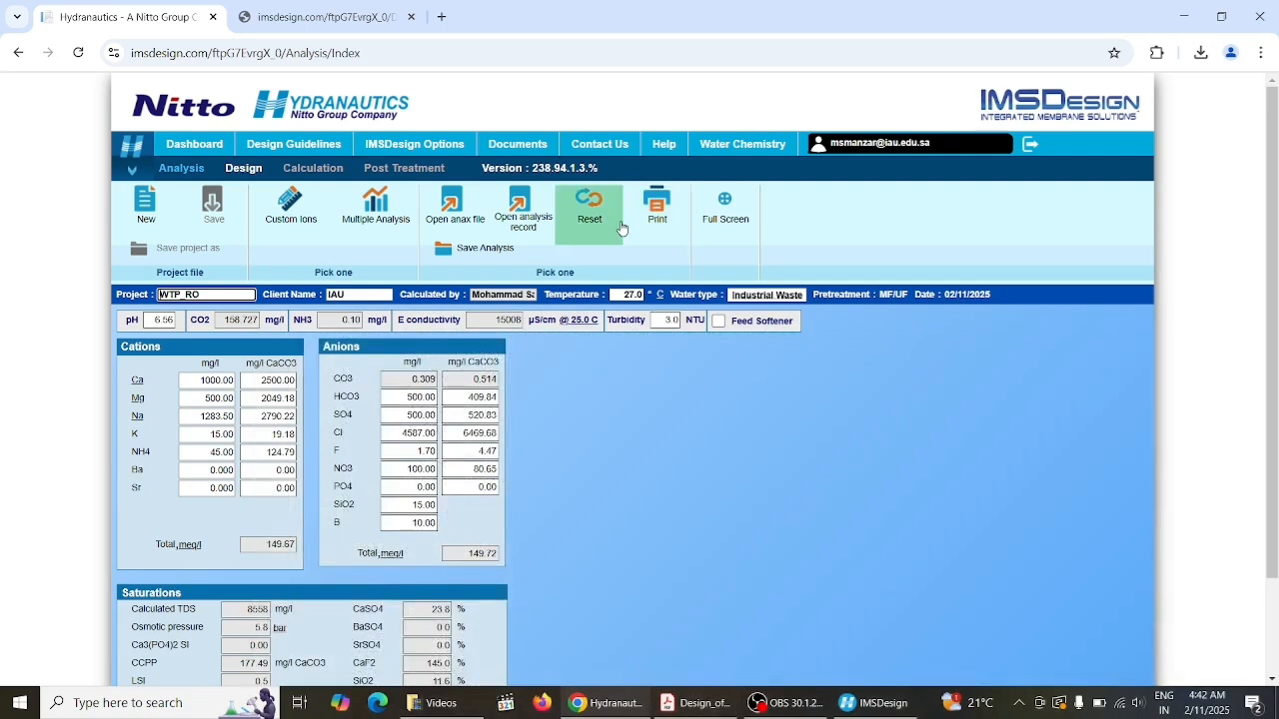
click(761, 295)
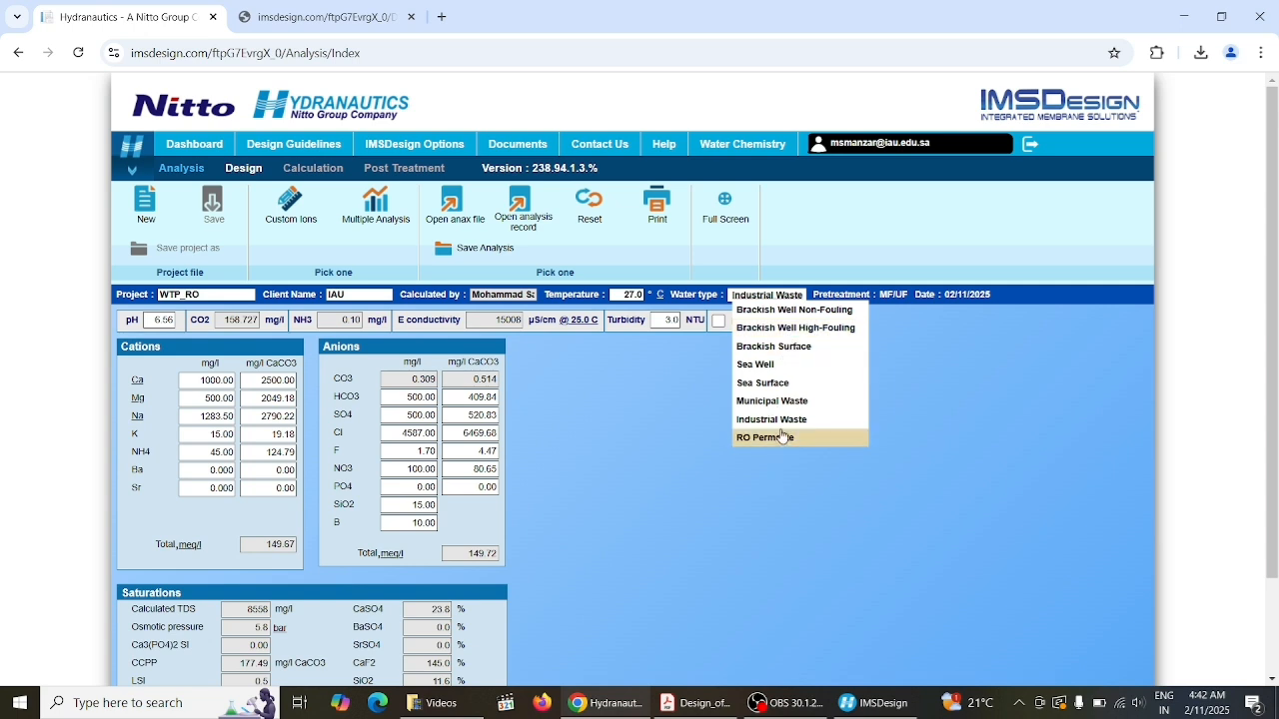
Open the Design page and compare its train information and system specifications with the paper's Figure 7
click(241, 170)
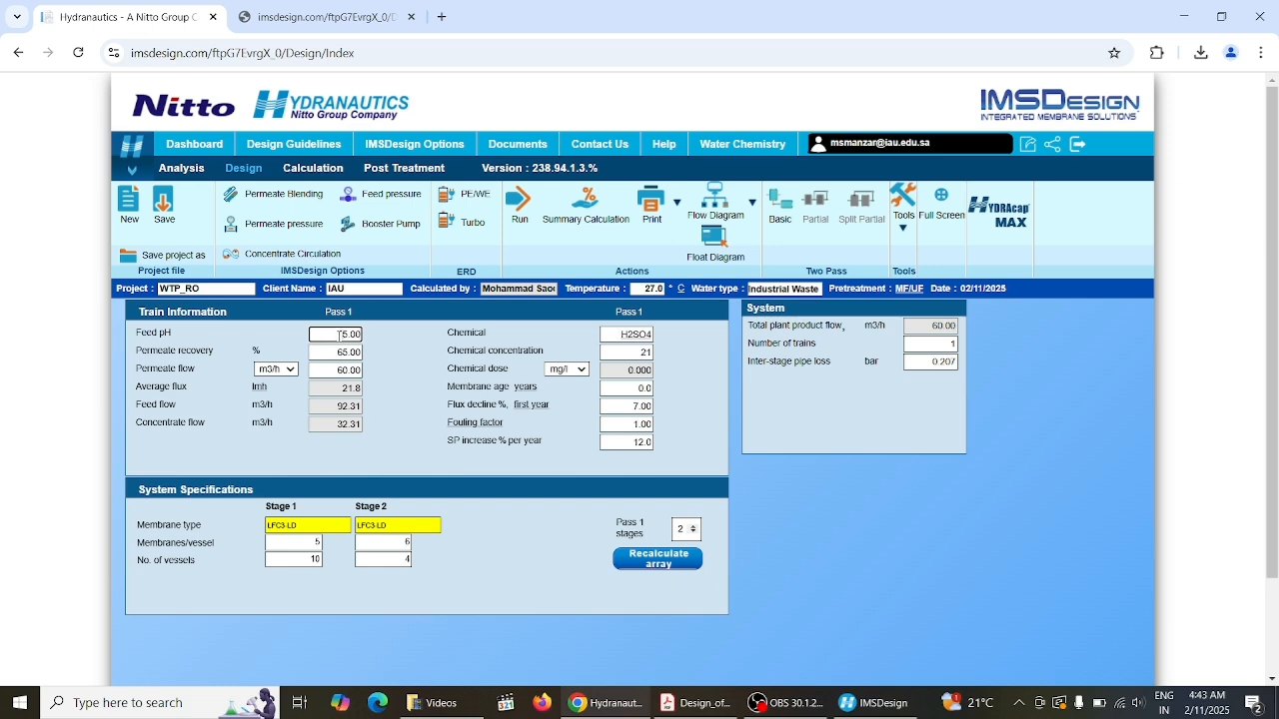
click(690, 705)
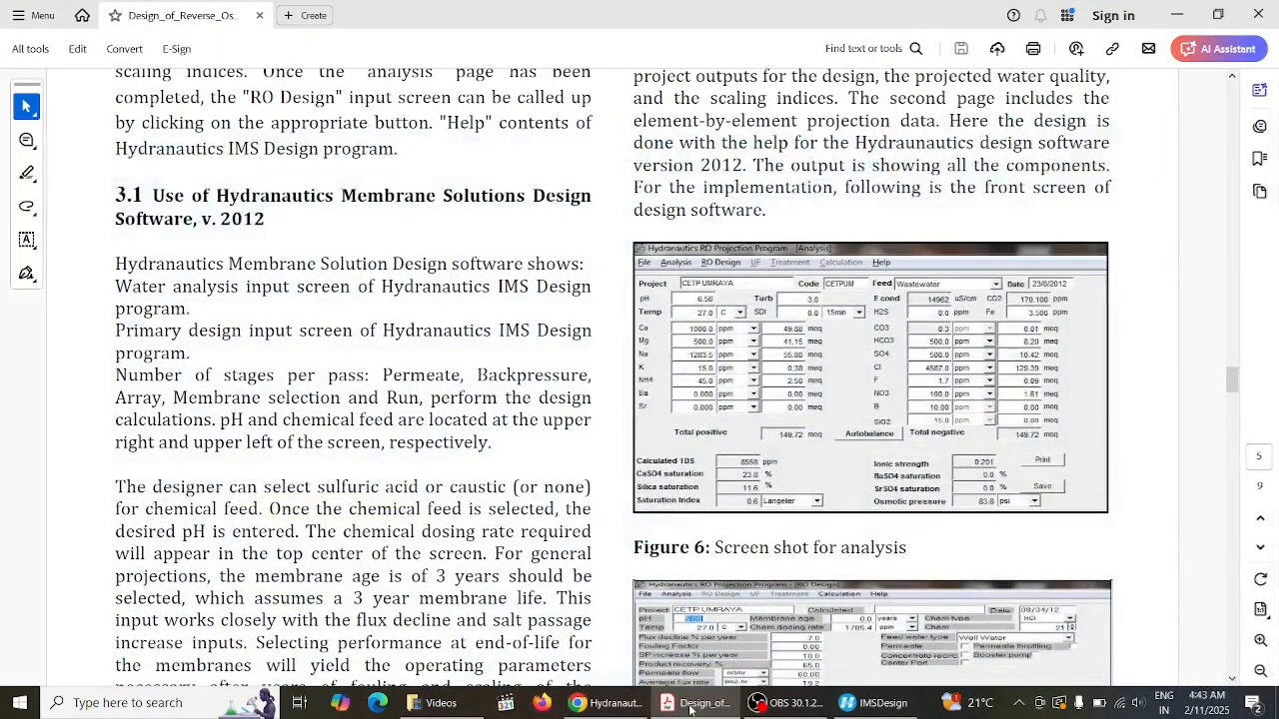
click(690, 705)
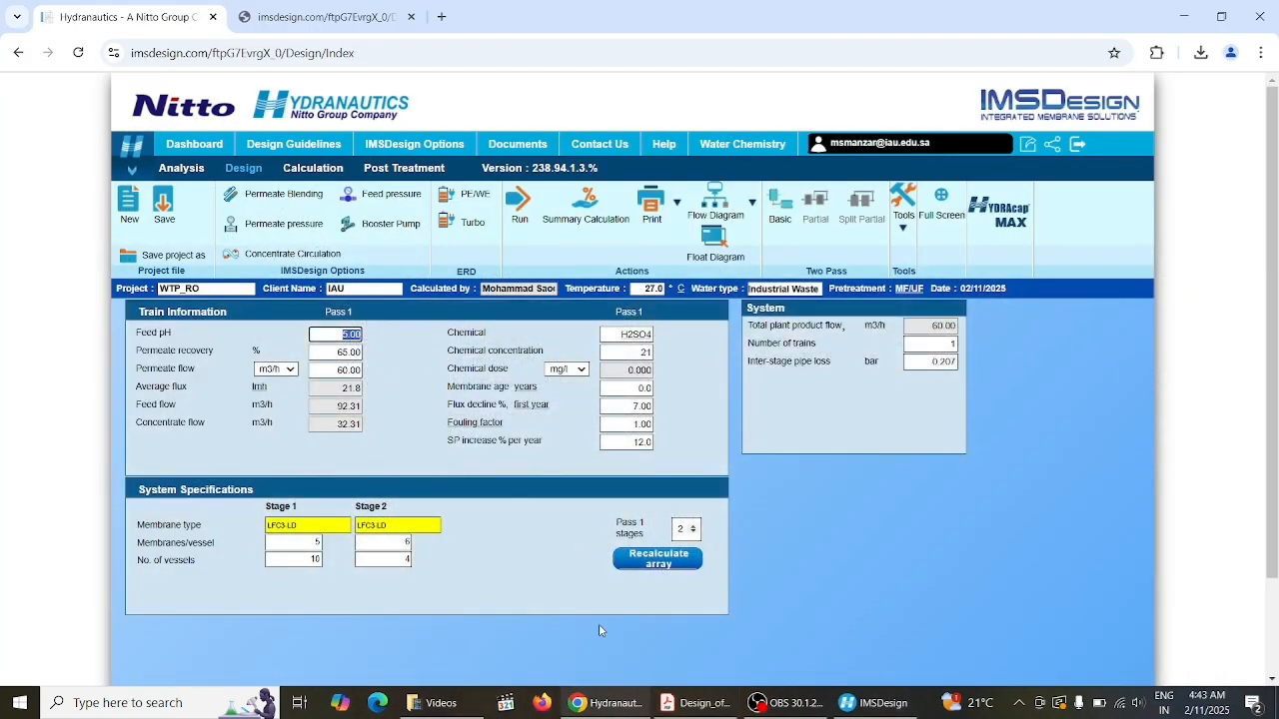
click(697, 703)
click(696, 703)
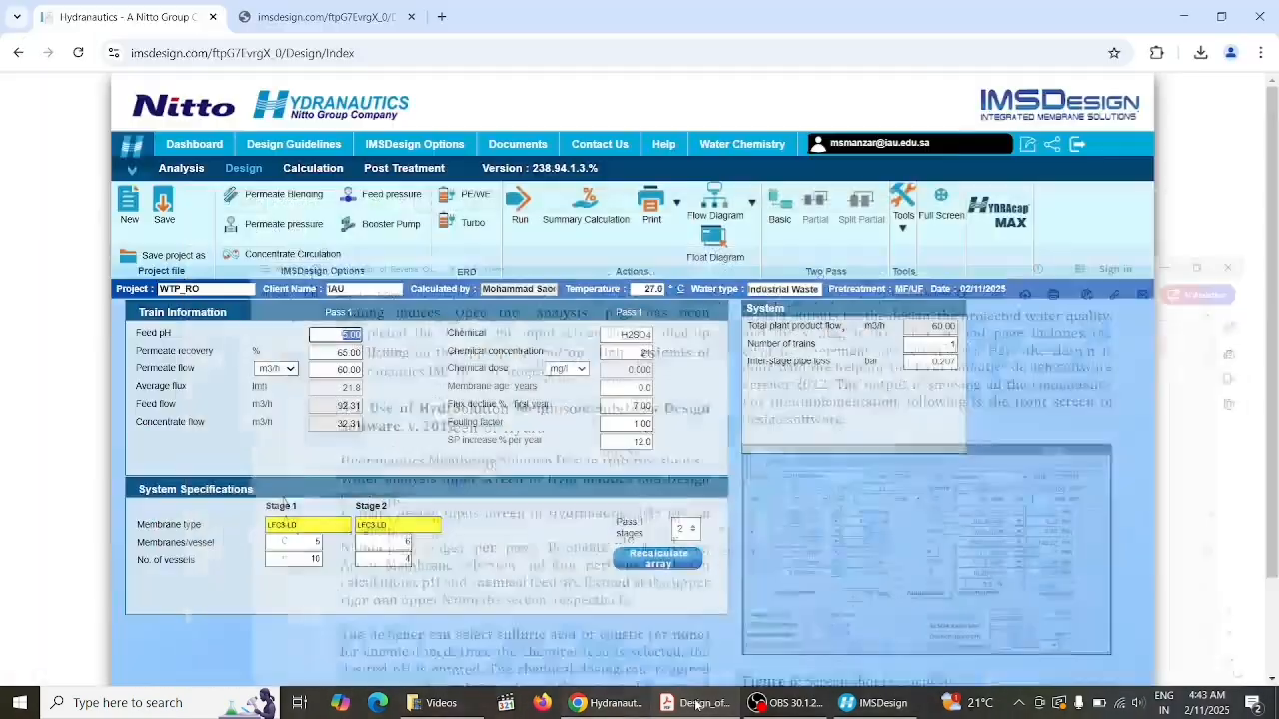
click(696, 703)
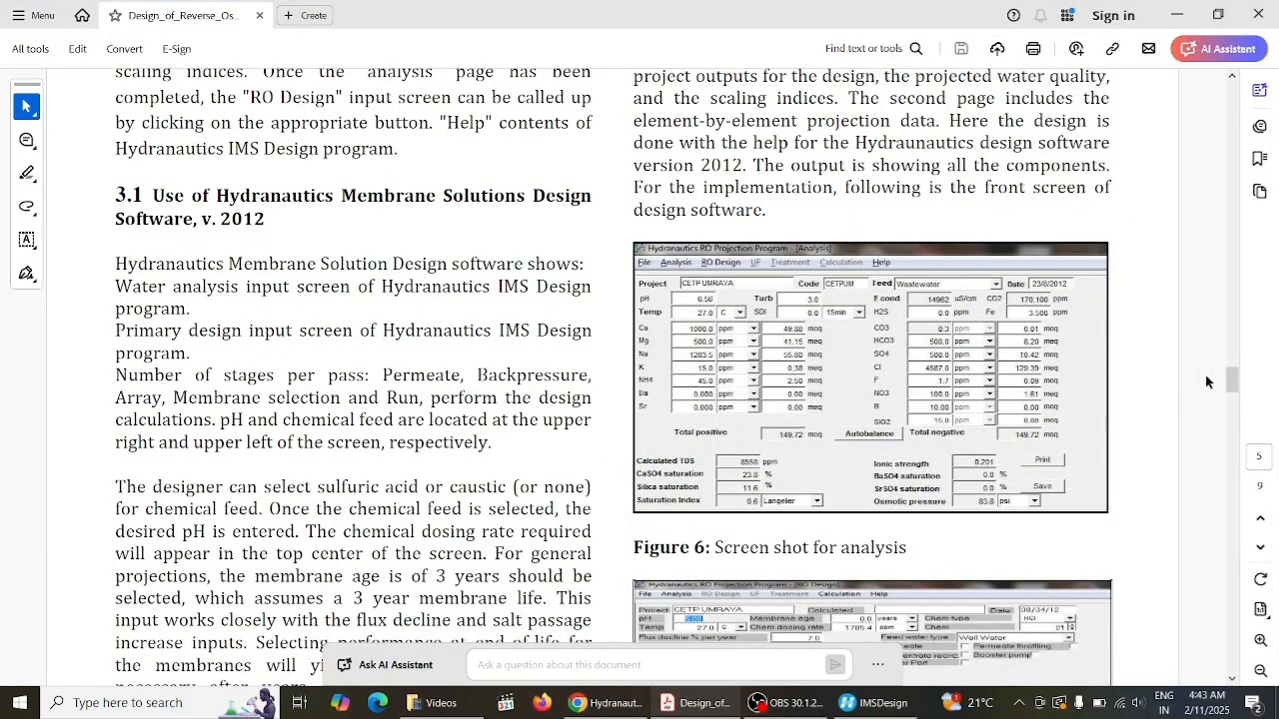
drag(1231, 384, 1231, 391)
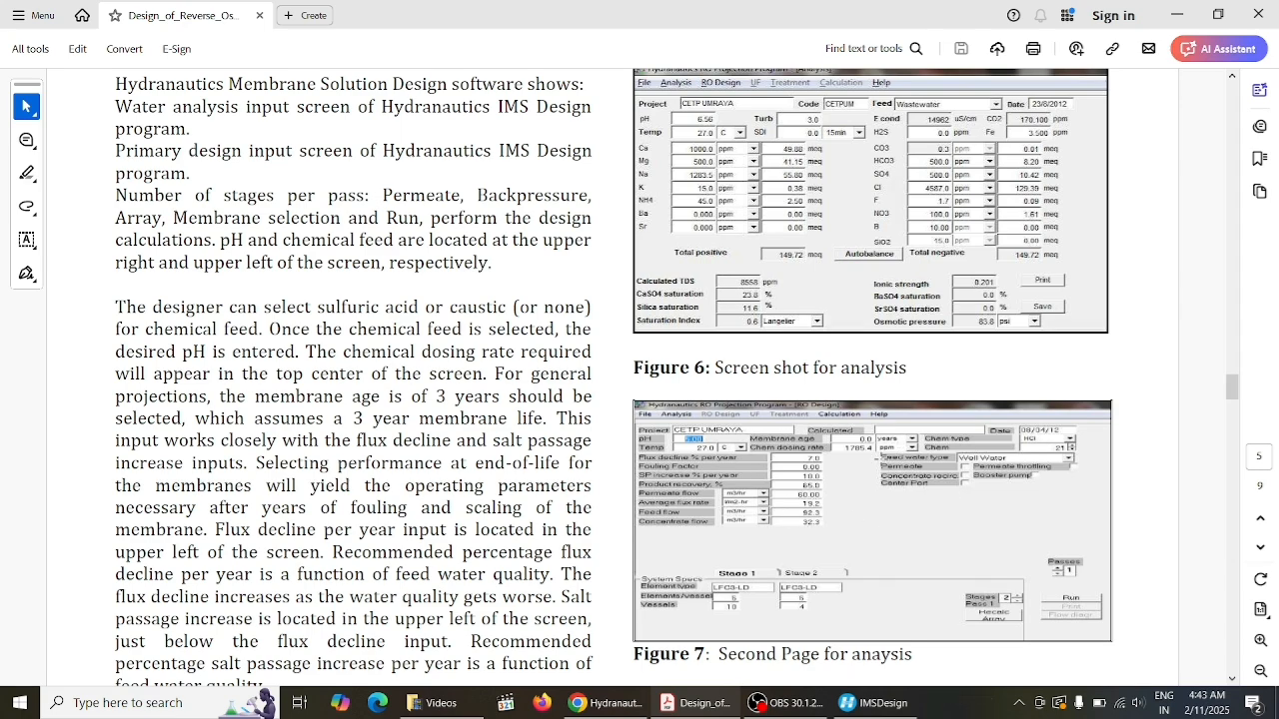
click(689, 712)
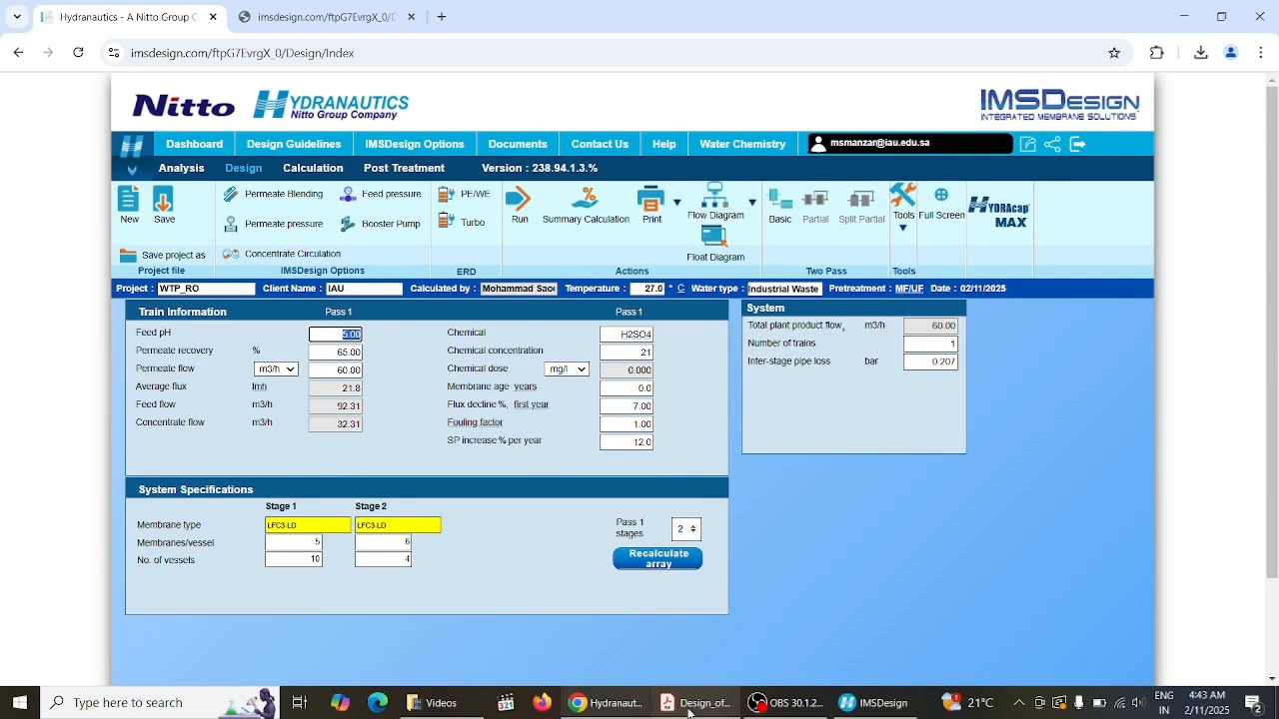
click(688, 711)
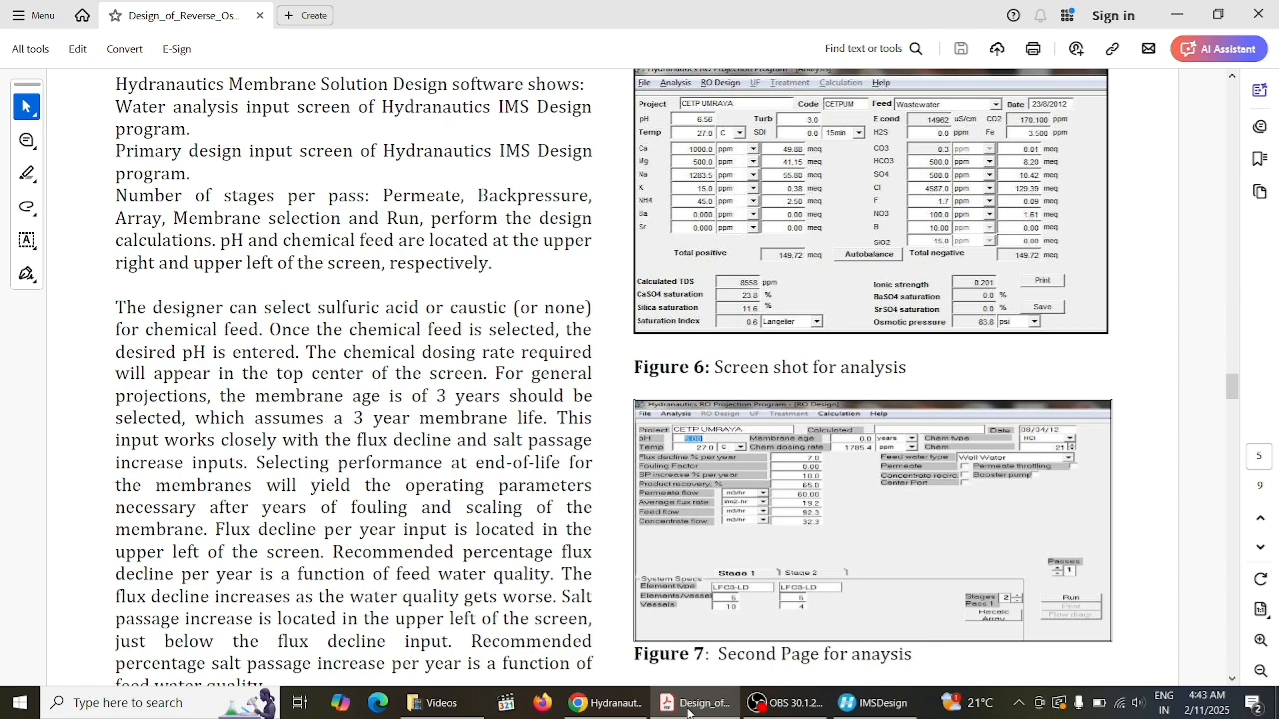
click(688, 712)
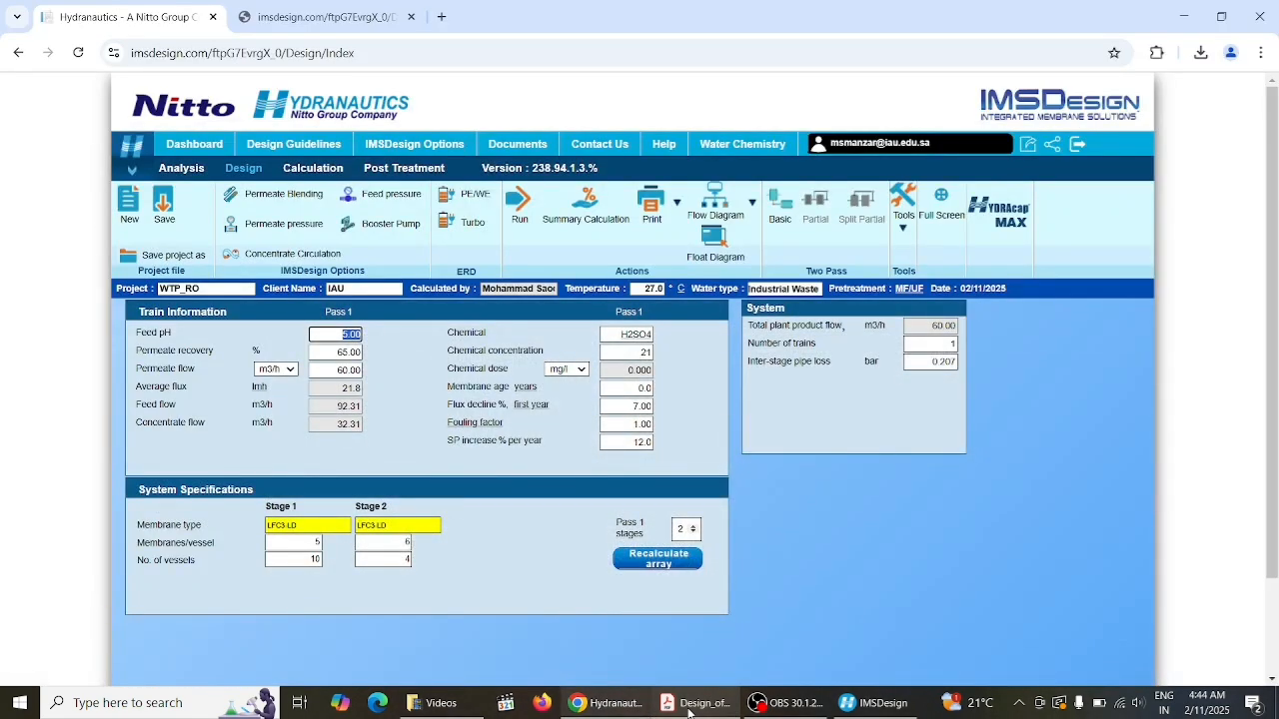
click(688, 711)
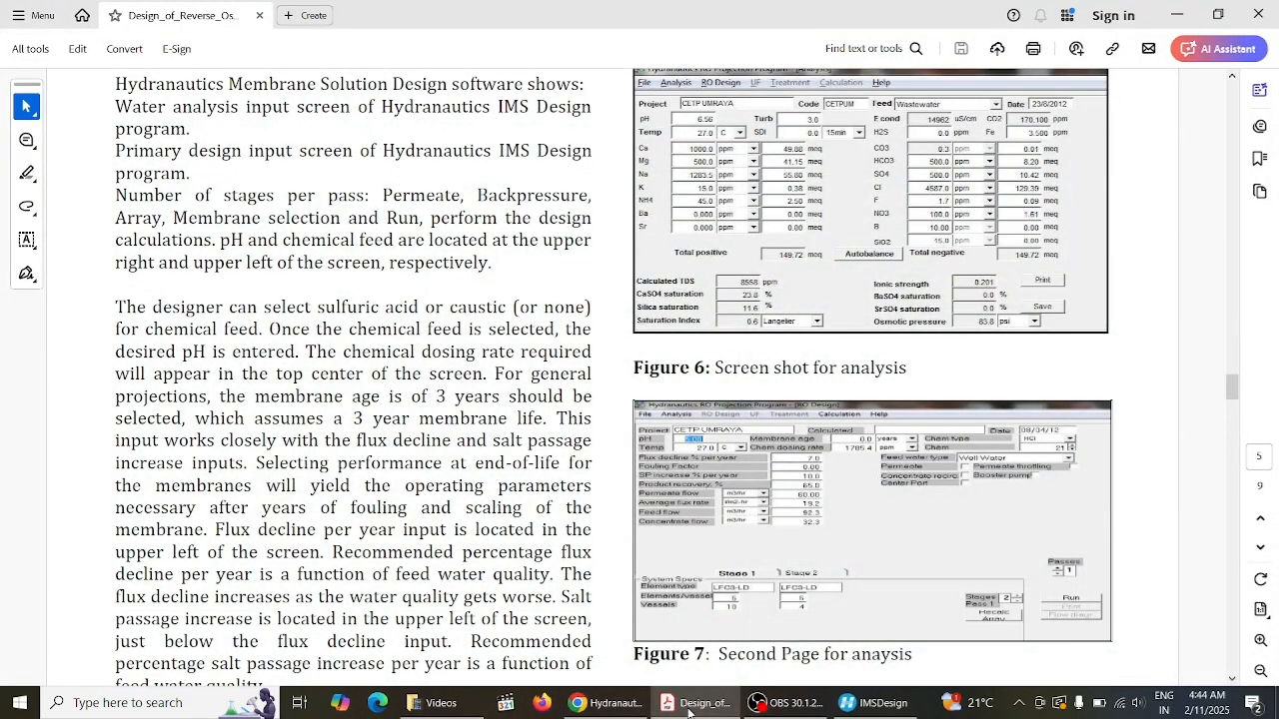
click(688, 712)
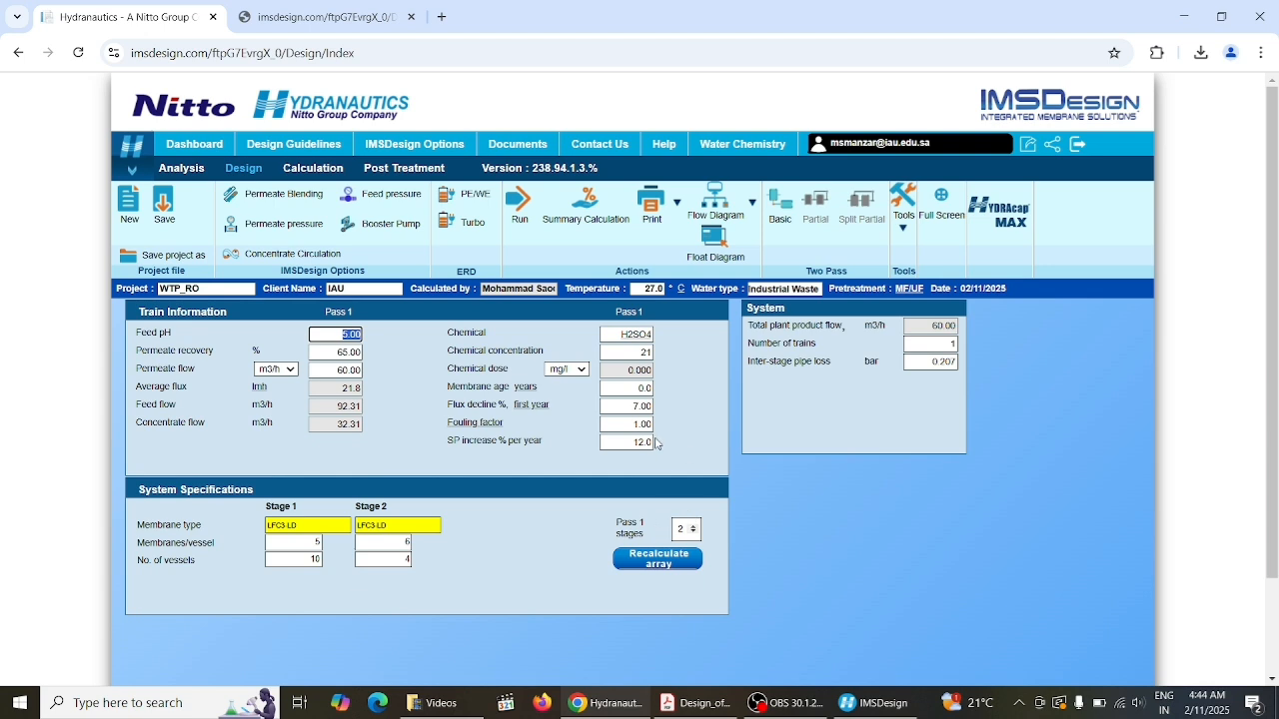
Change the Pass 1 dosing chemical to HCl and check the membrane age against the paper's Figure 7
click(623, 339)
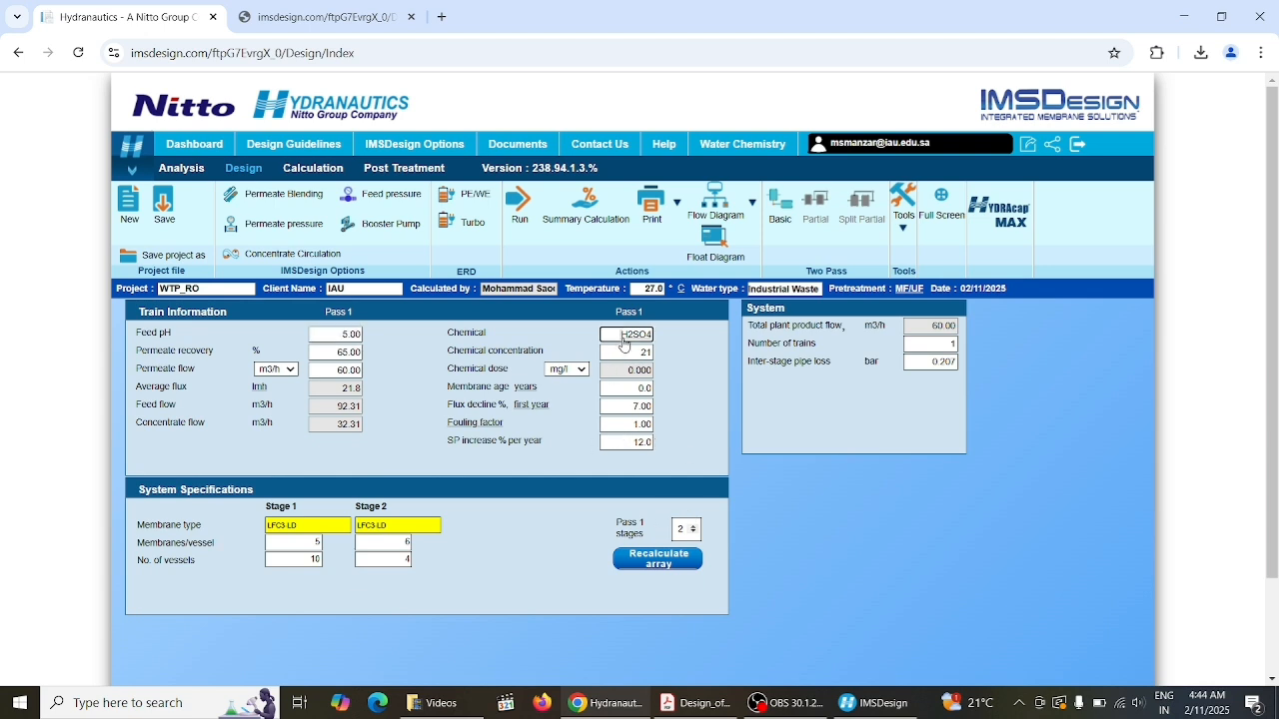
click(642, 337)
click(641, 337)
click(618, 393)
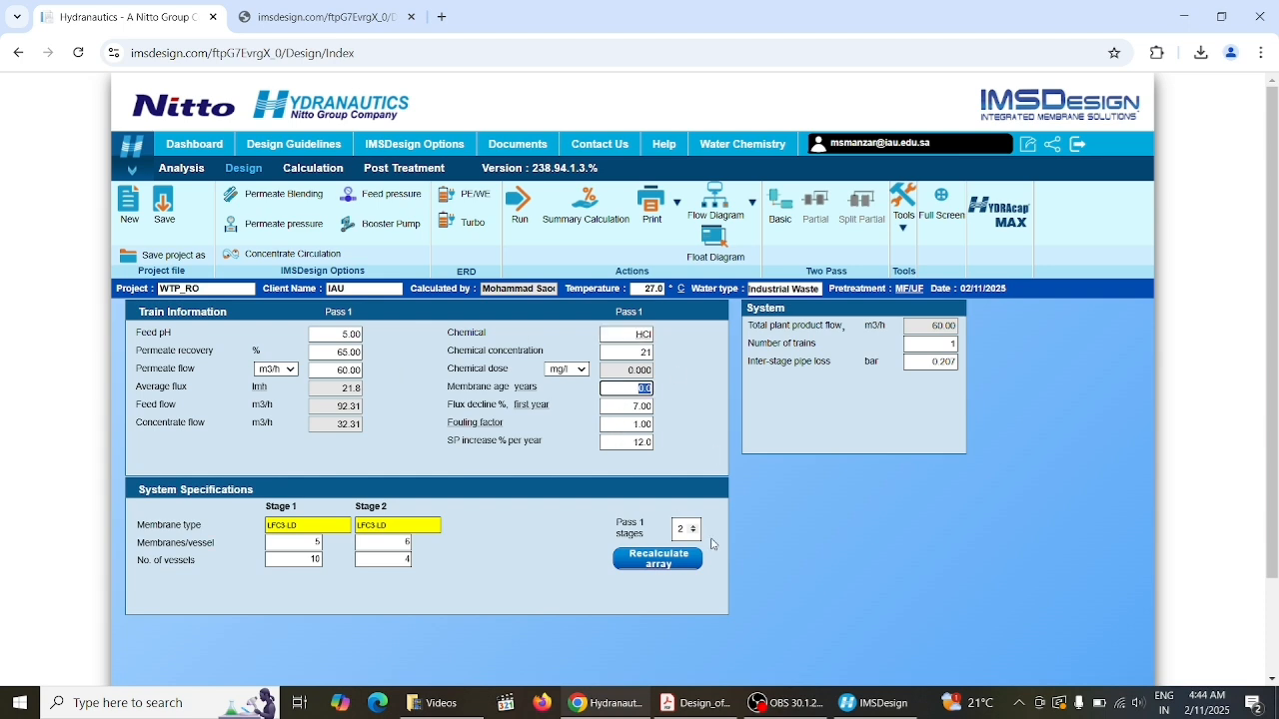
click(698, 705)
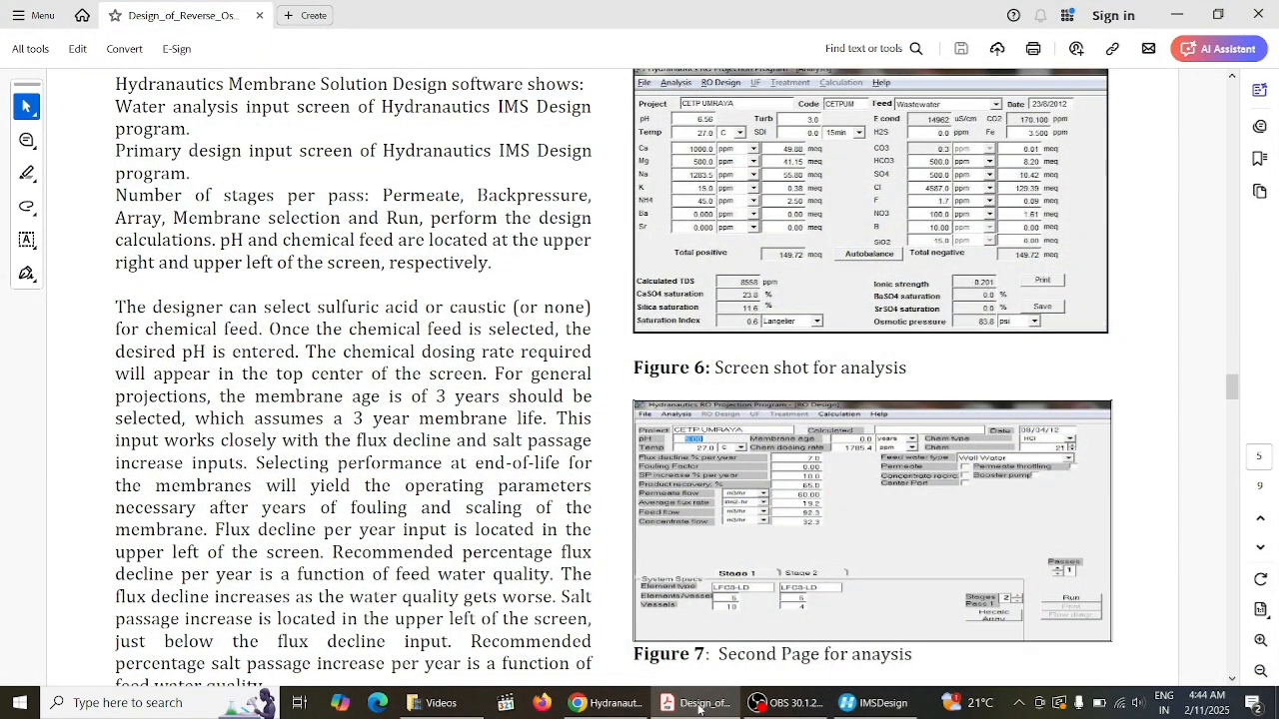
click(699, 705)
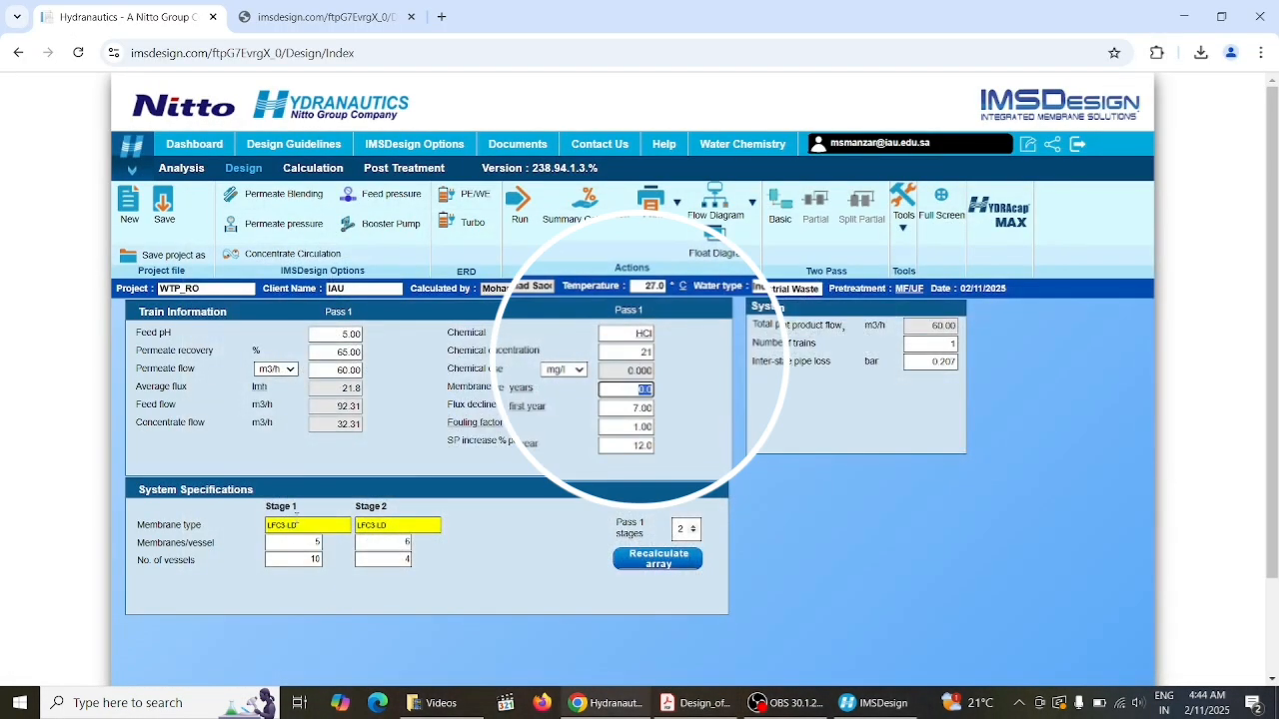
Check the design inputs against the paper's Figure 7 once more and run the RO calculation
click(696, 703)
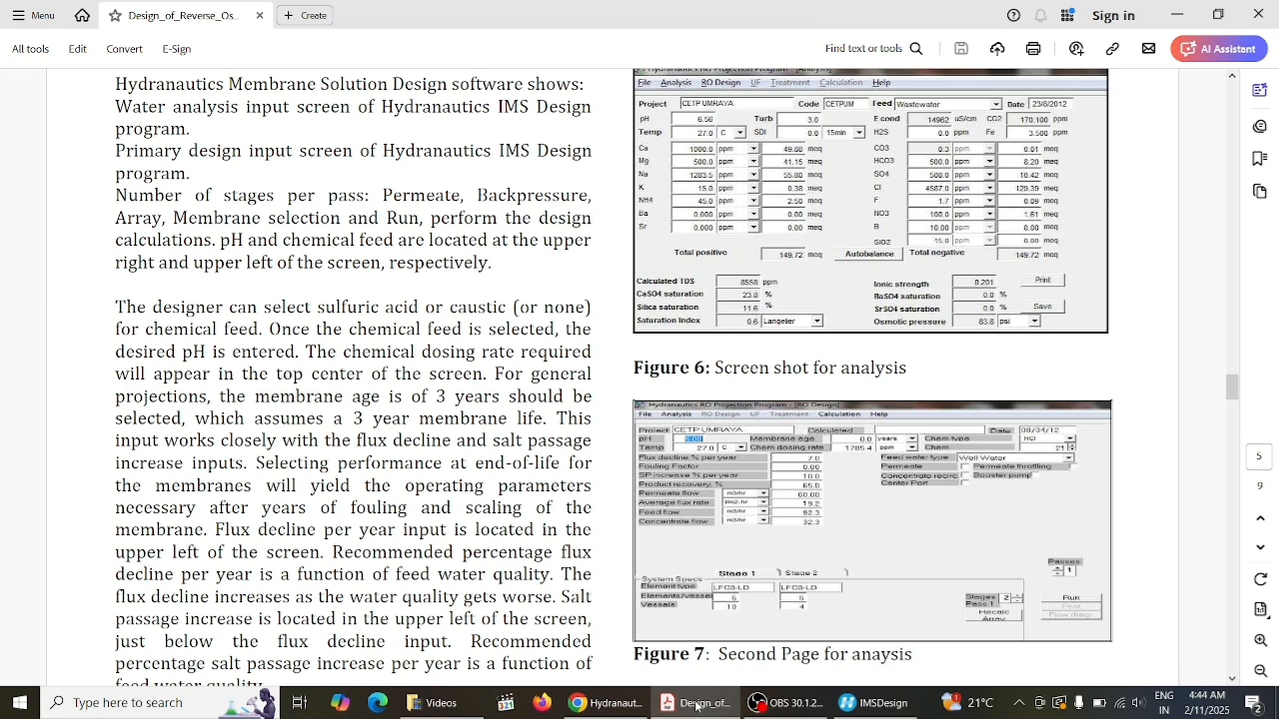
click(696, 704)
click(518, 203)
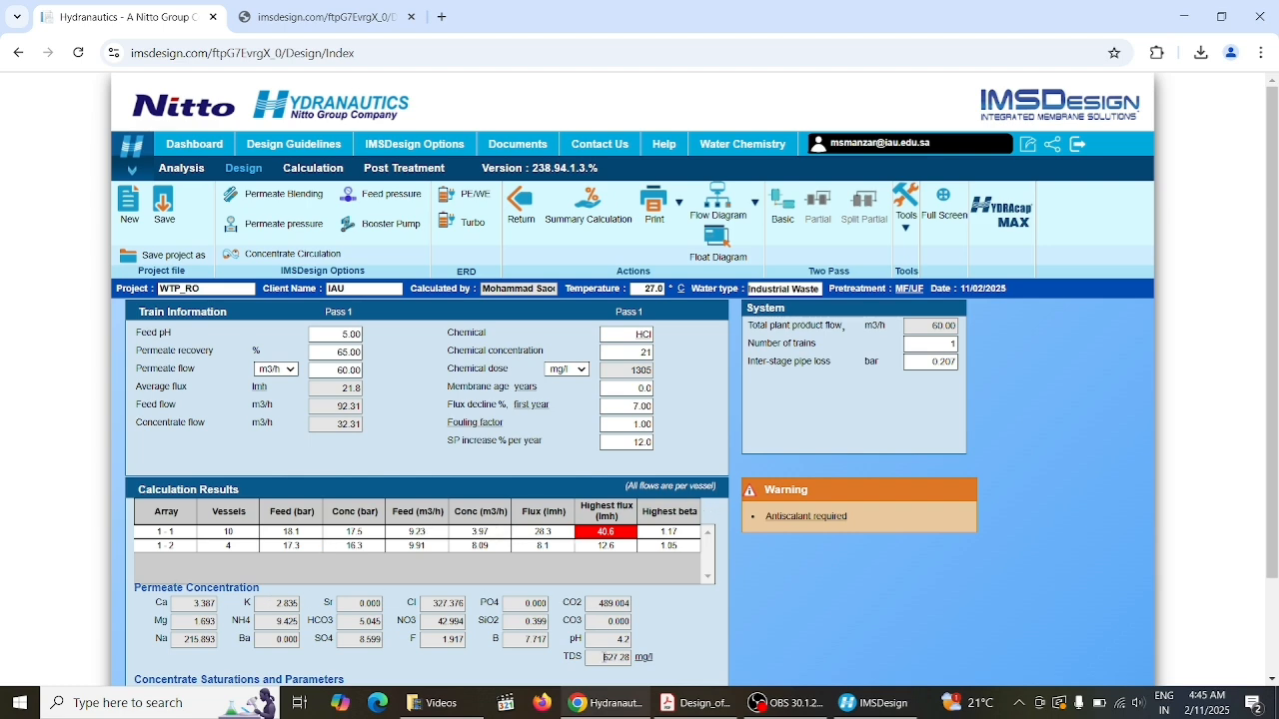
Compare the paper's Figure 8 two-stage system with the project's floating flow diagram, and close the diagram
click(692, 702)
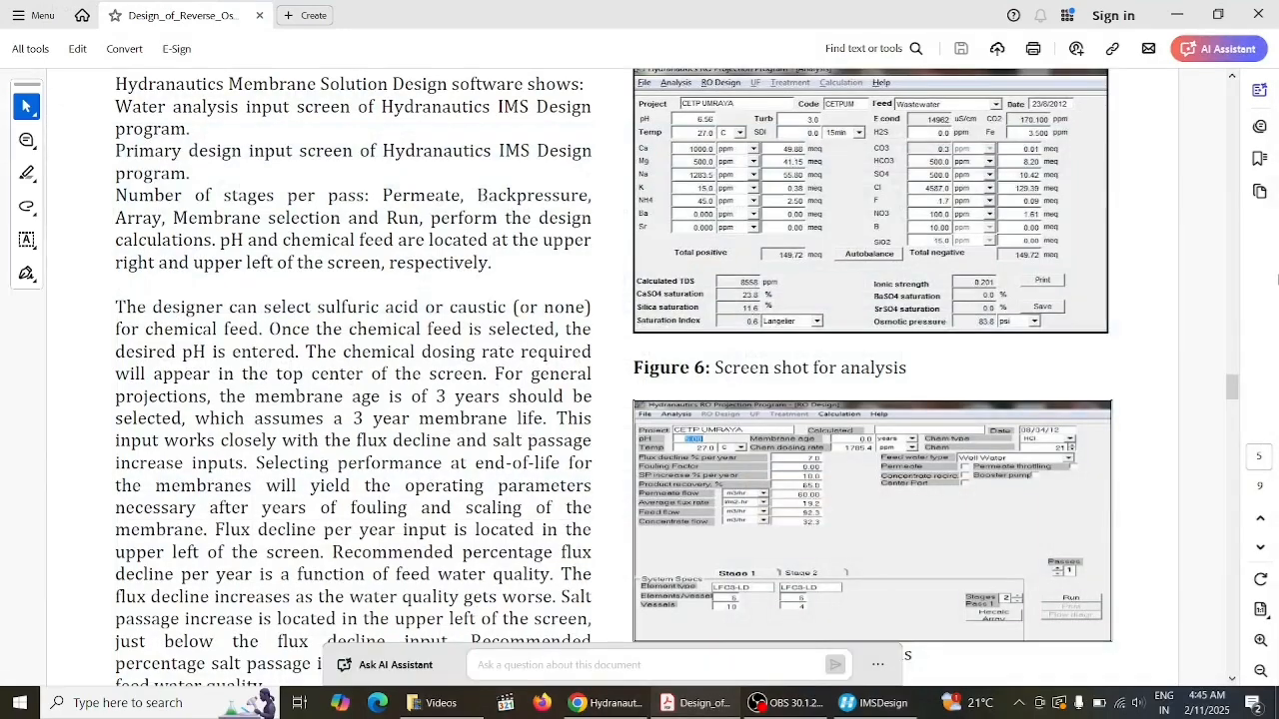
drag(1231, 390, 1230, 432)
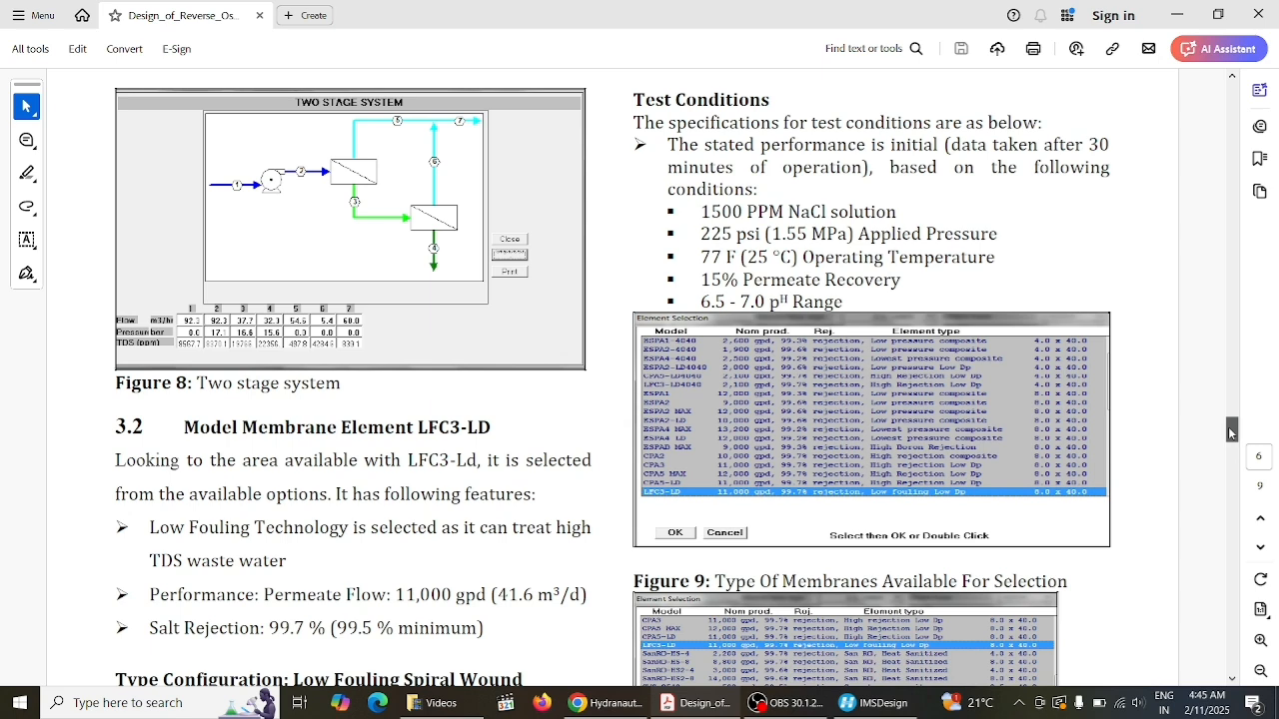
scroll(1232, 432, up, 1)
double_click(143, 400)
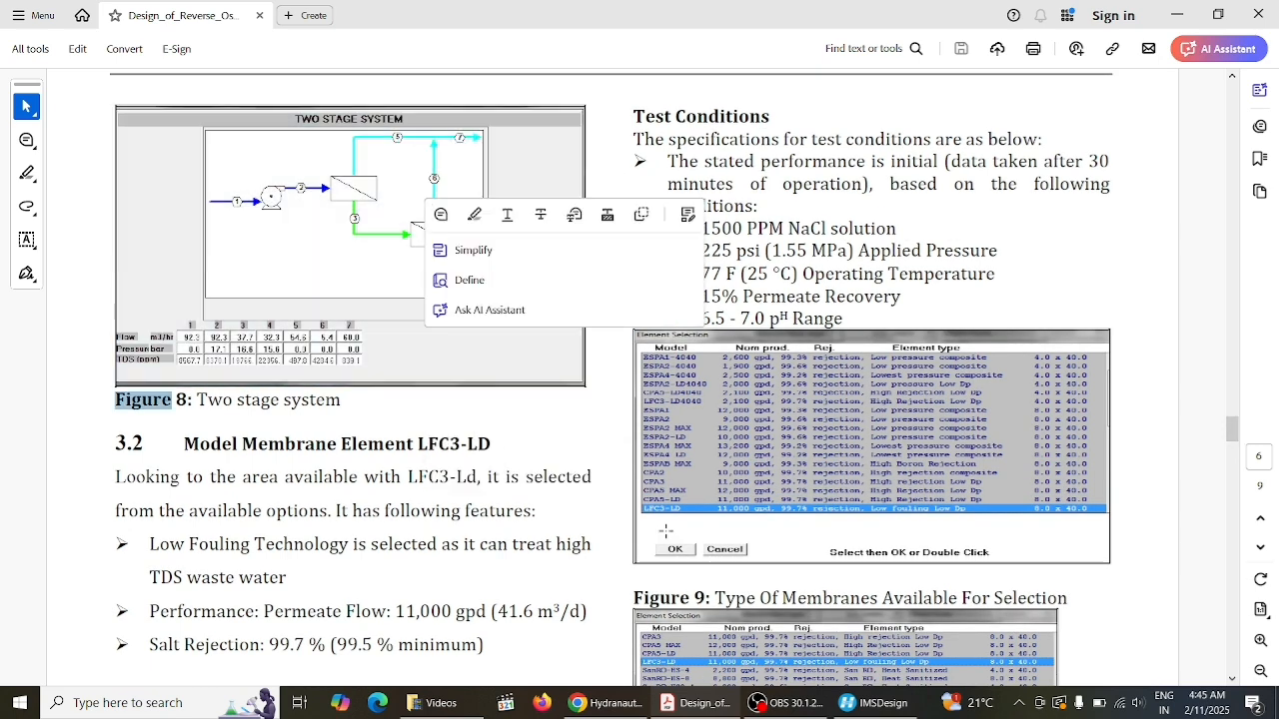
click(600, 713)
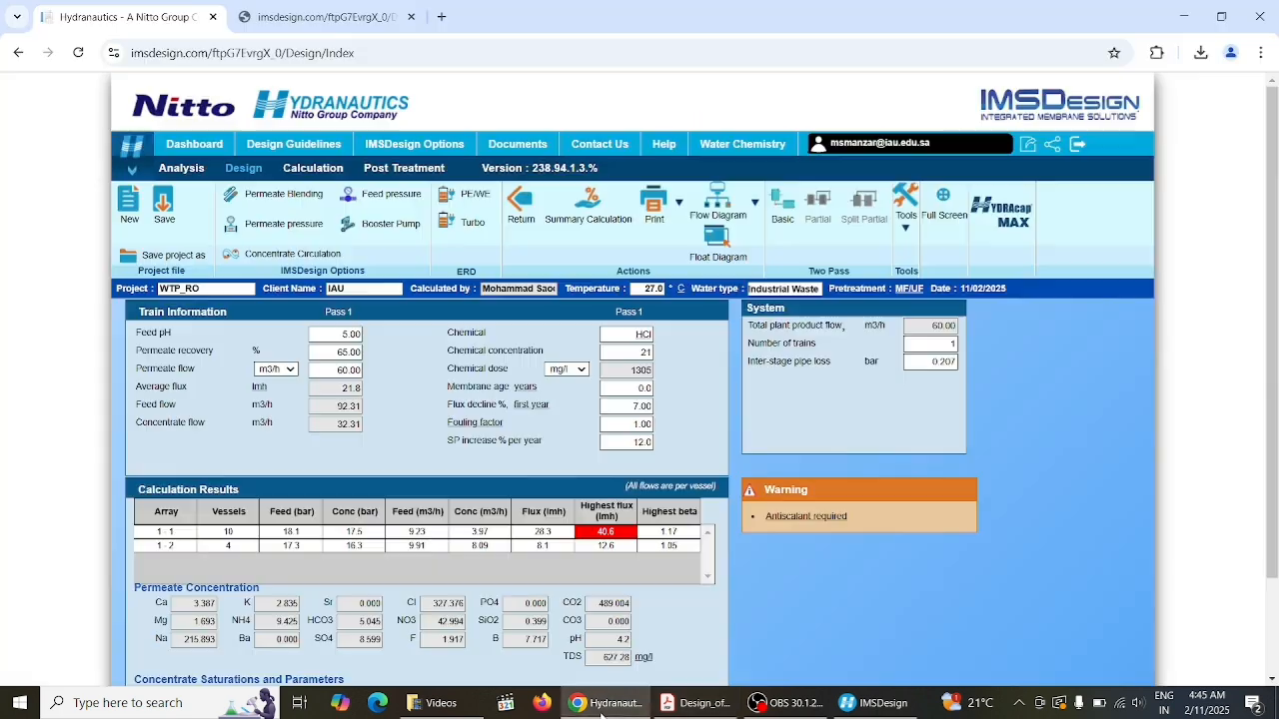
click(715, 239)
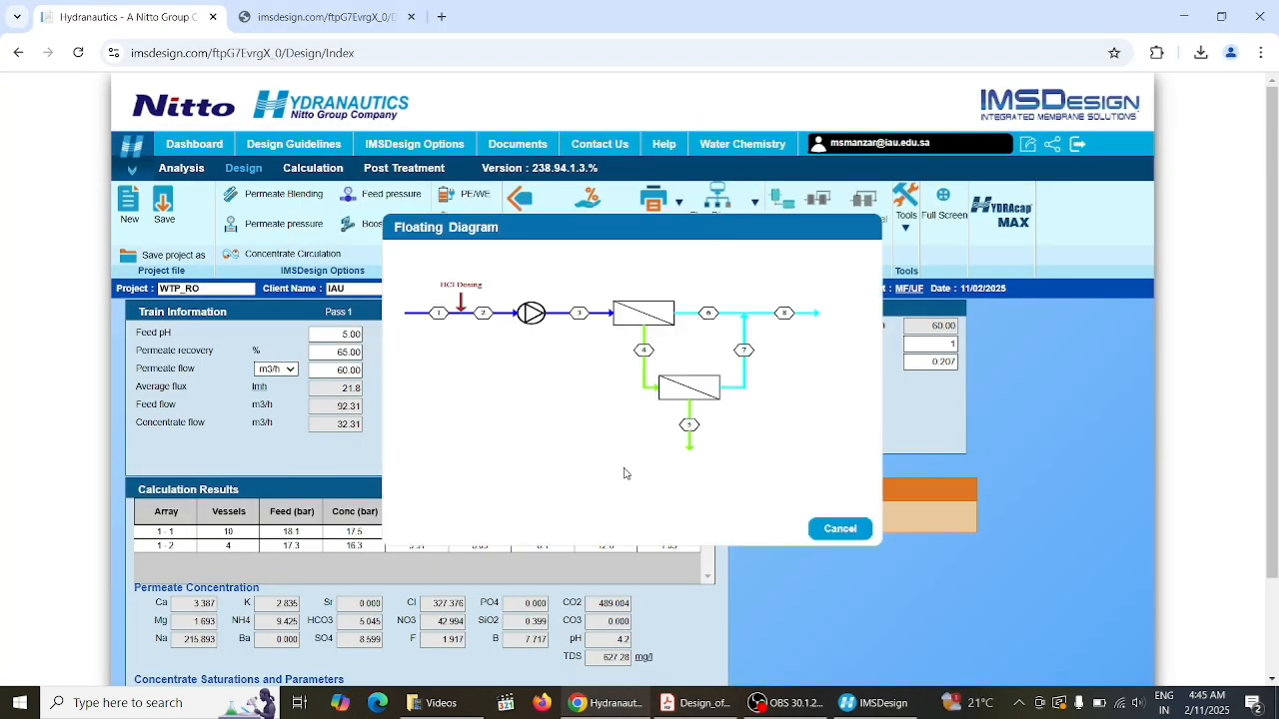
click(840, 529)
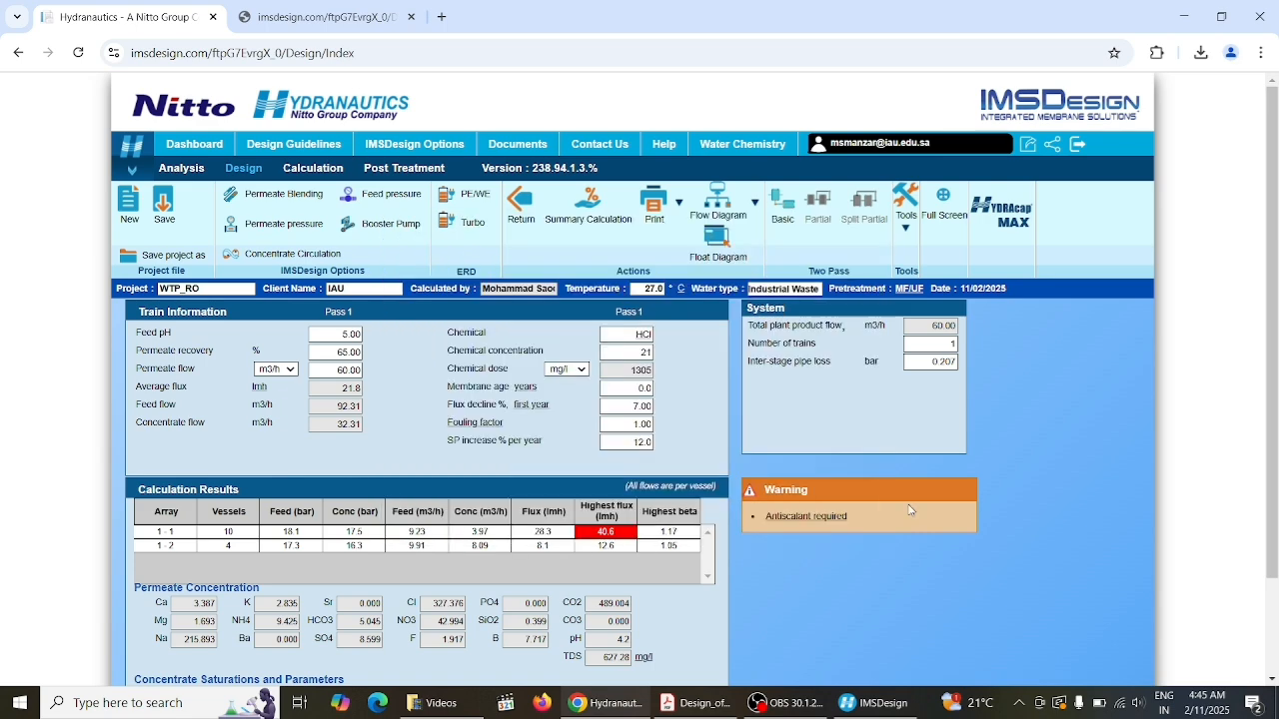
Generate the printable Basic Design report for WTP_RO and examine its stage results and ion concentration table
click(651, 218)
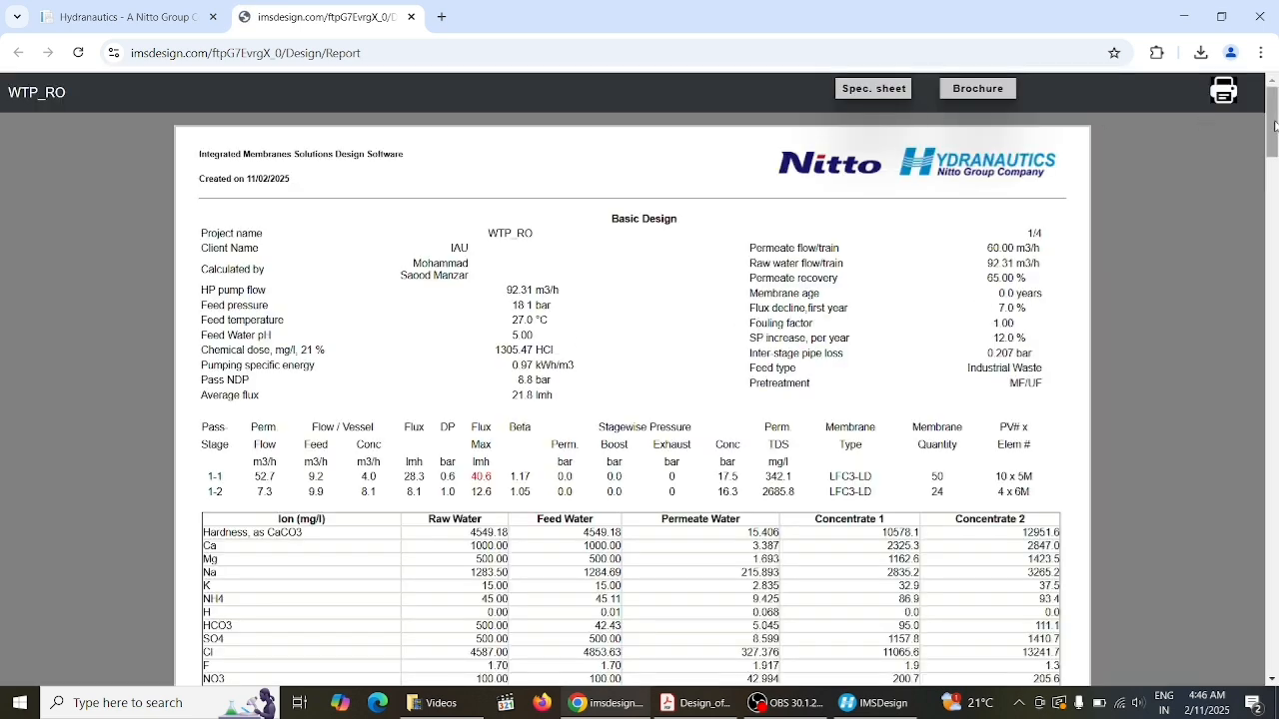
scroll(1275, 125, down, 3)
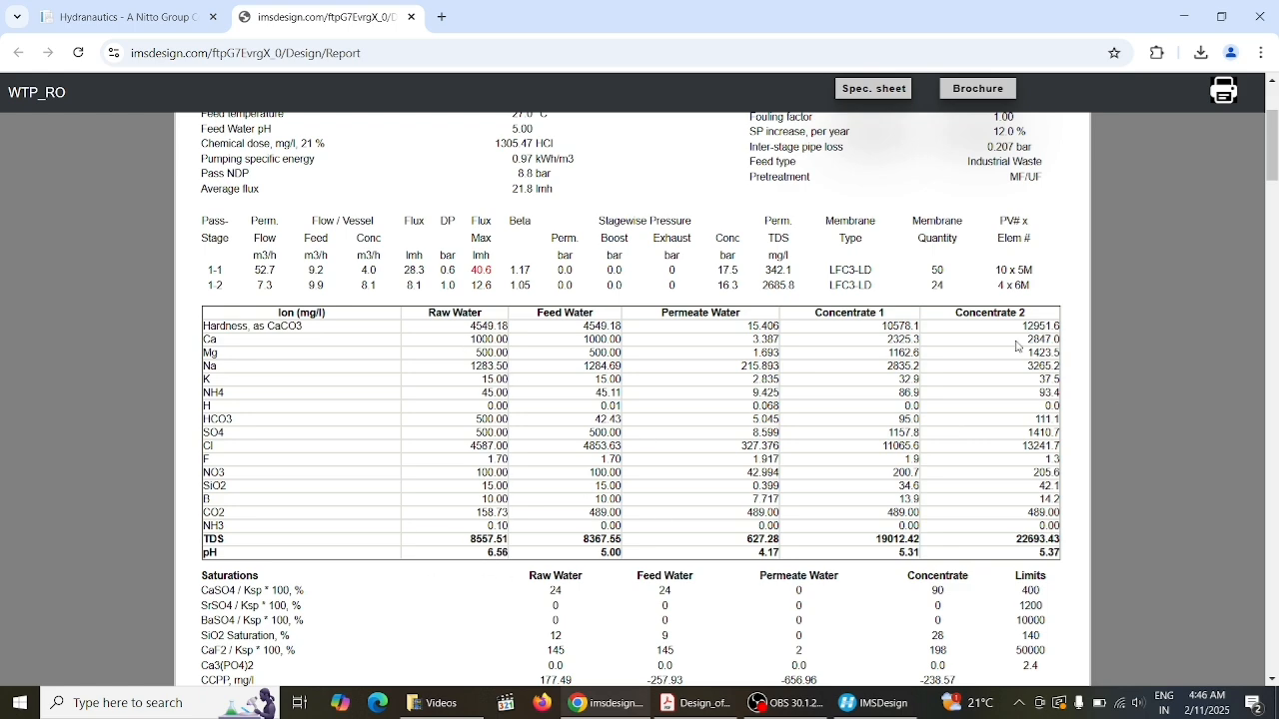
Switch to the paper and read the LFC3-LD membrane features, Figures 9 to 11 and the application limits in section 3.3
click(696, 703)
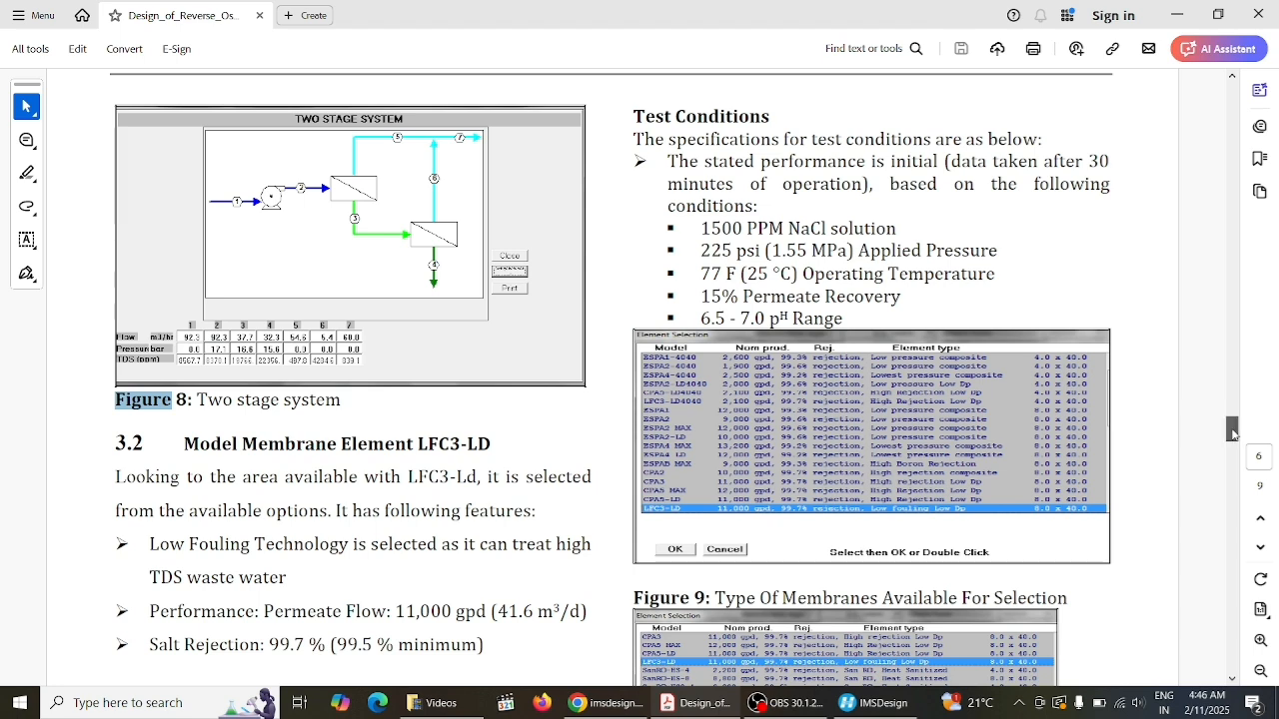
drag(1233, 431, 1232, 442)
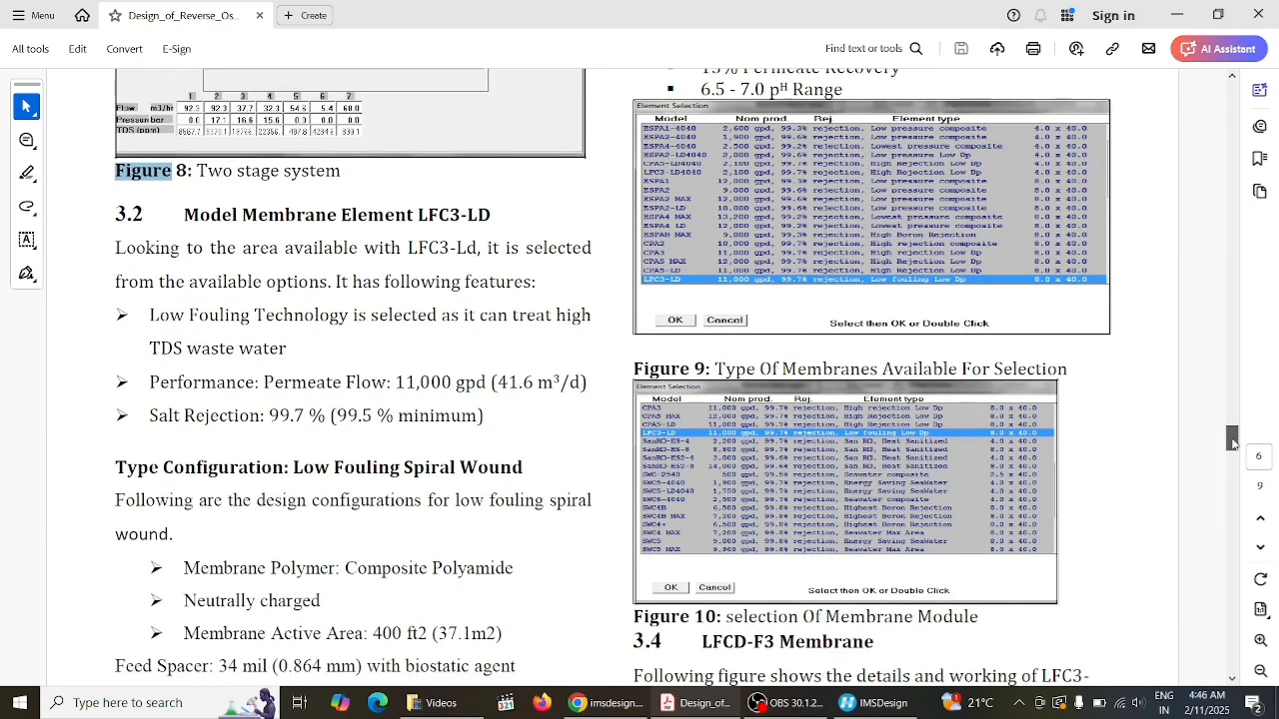
drag(1232, 443, 1232, 447)
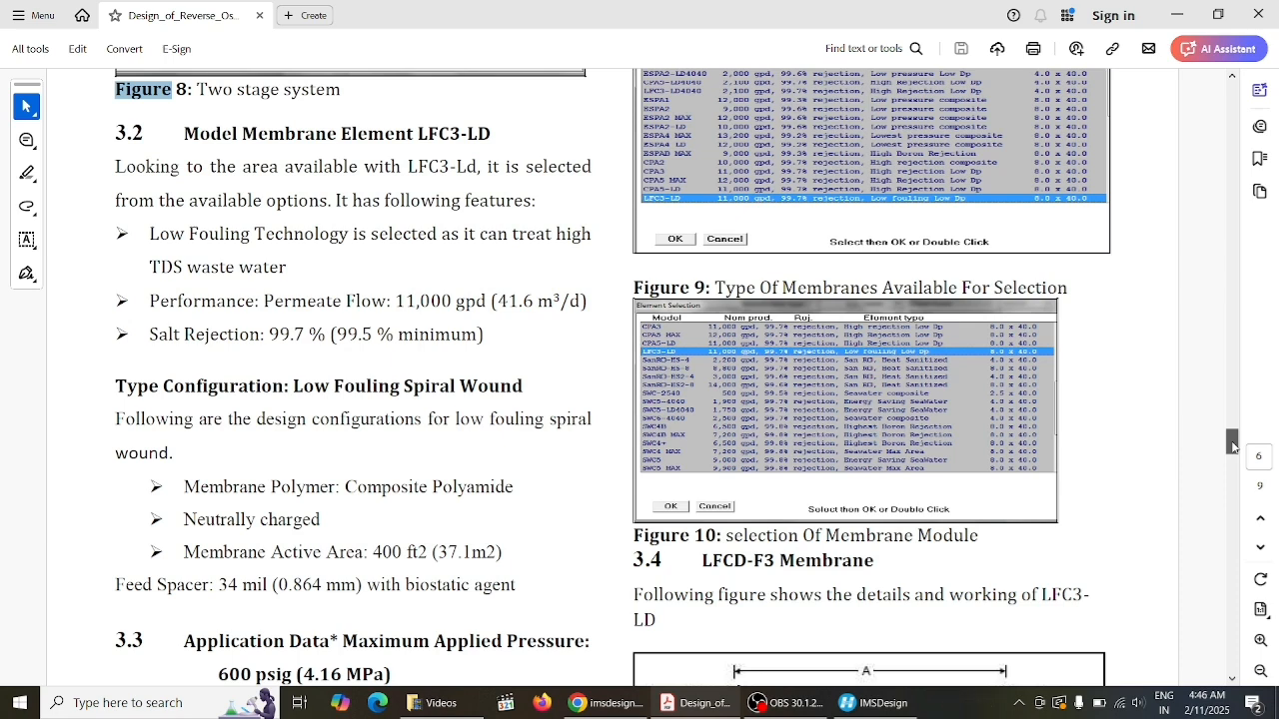
scroll(1232, 447, down, 3)
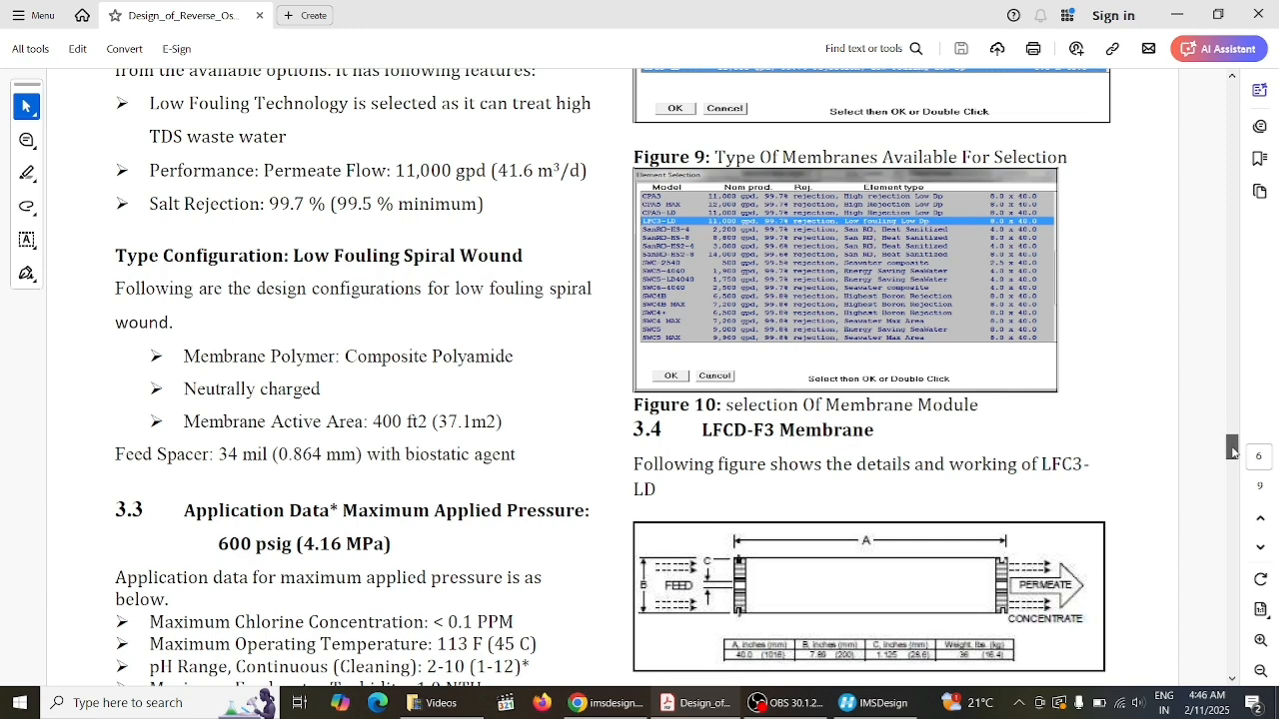
scroll(1232, 452, down, 2)
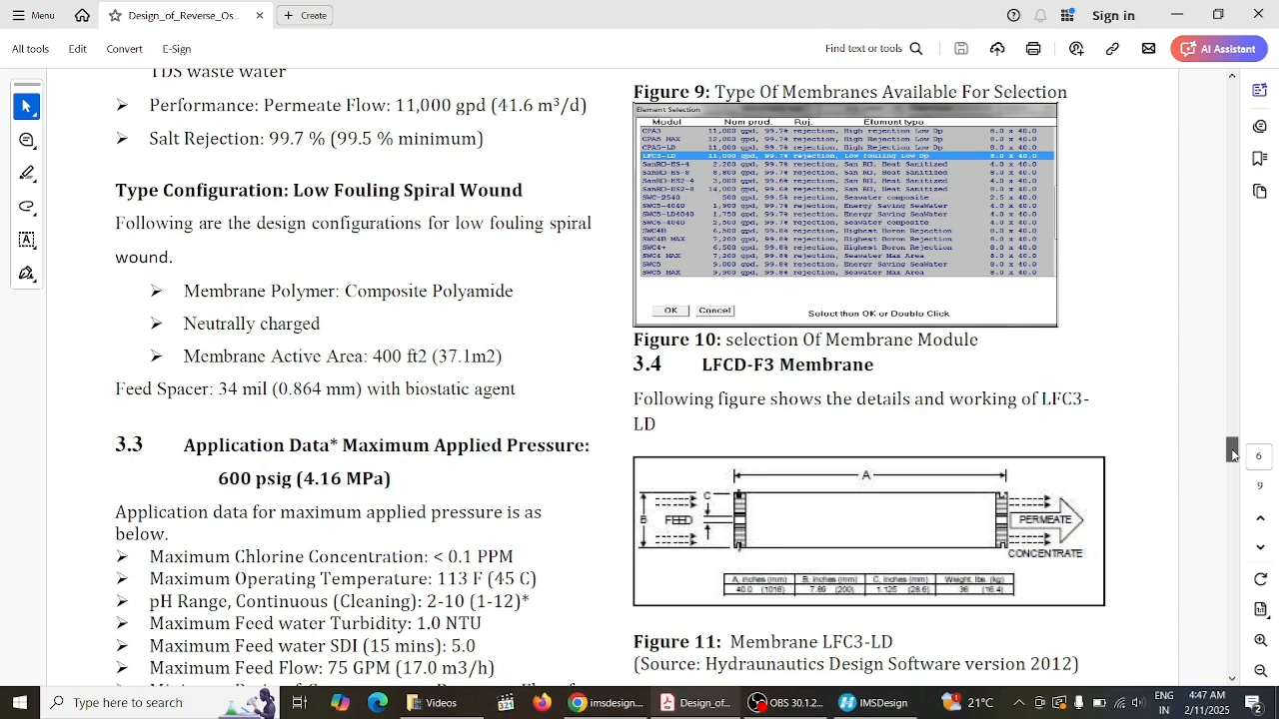
scroll(1231, 451, down, 1)
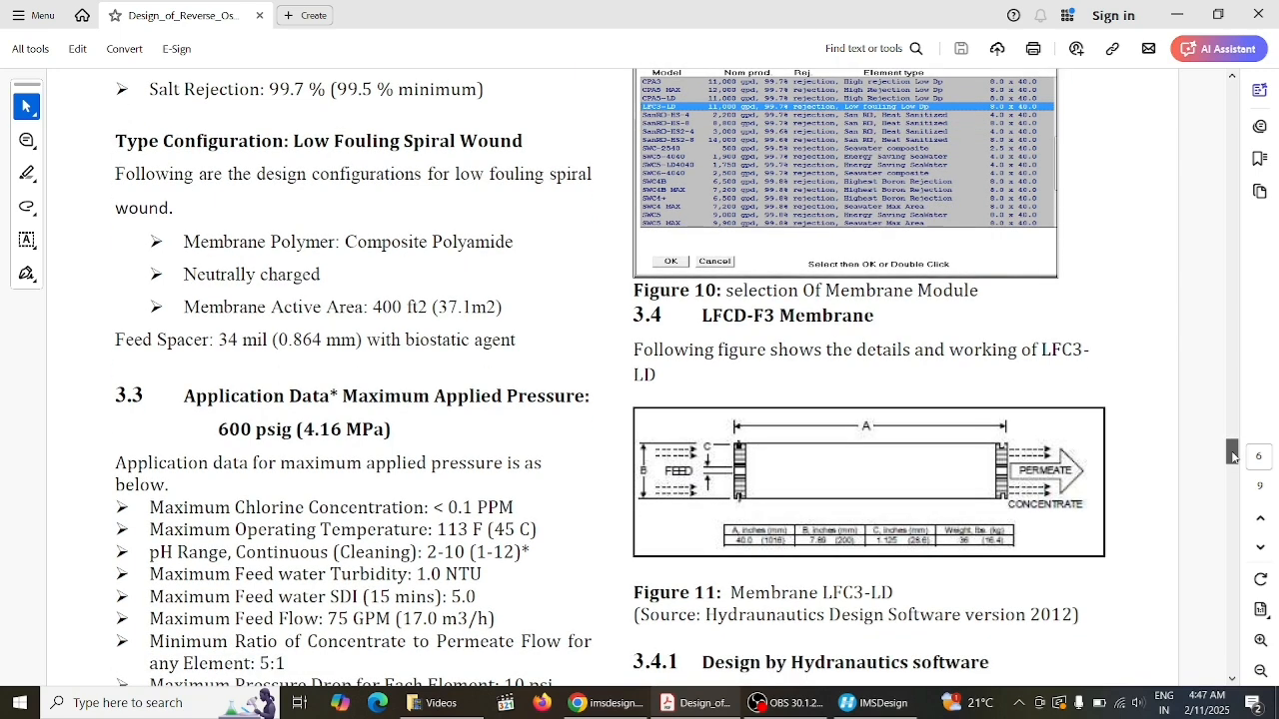
scroll(1231, 457, down, 2)
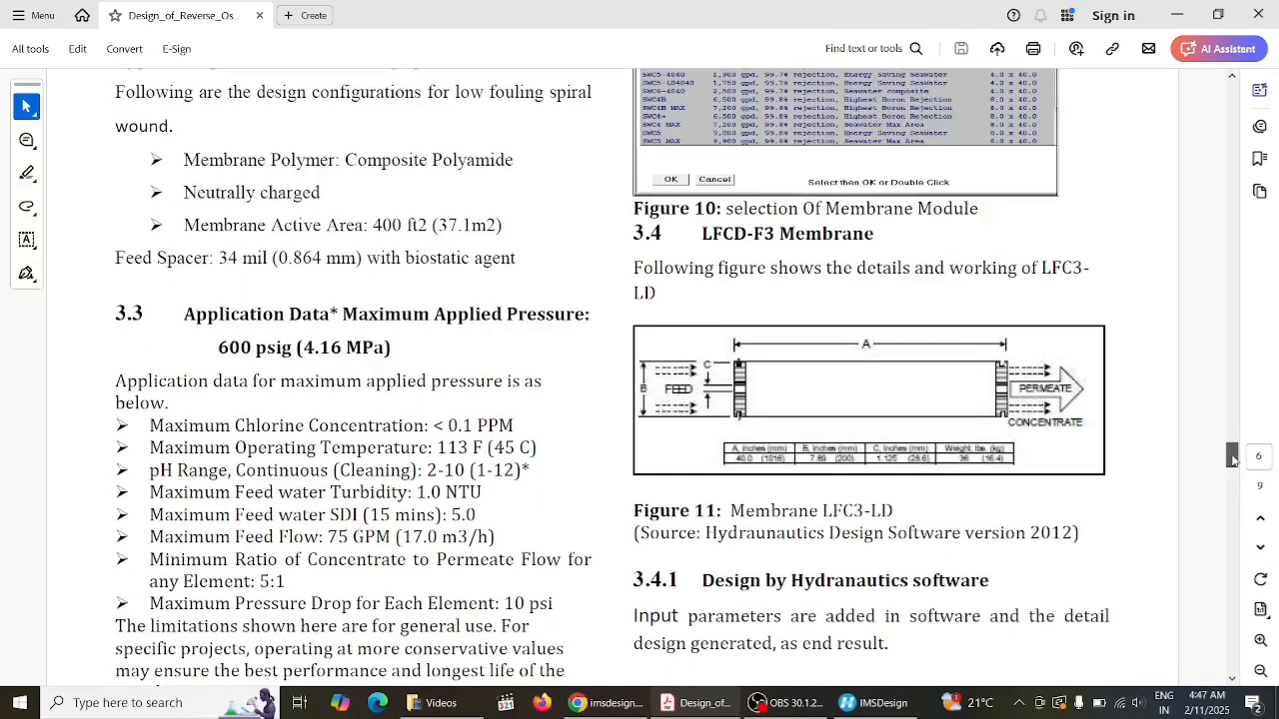
scroll(1231, 457, up, 3)
scroll(1232, 456, down, 4)
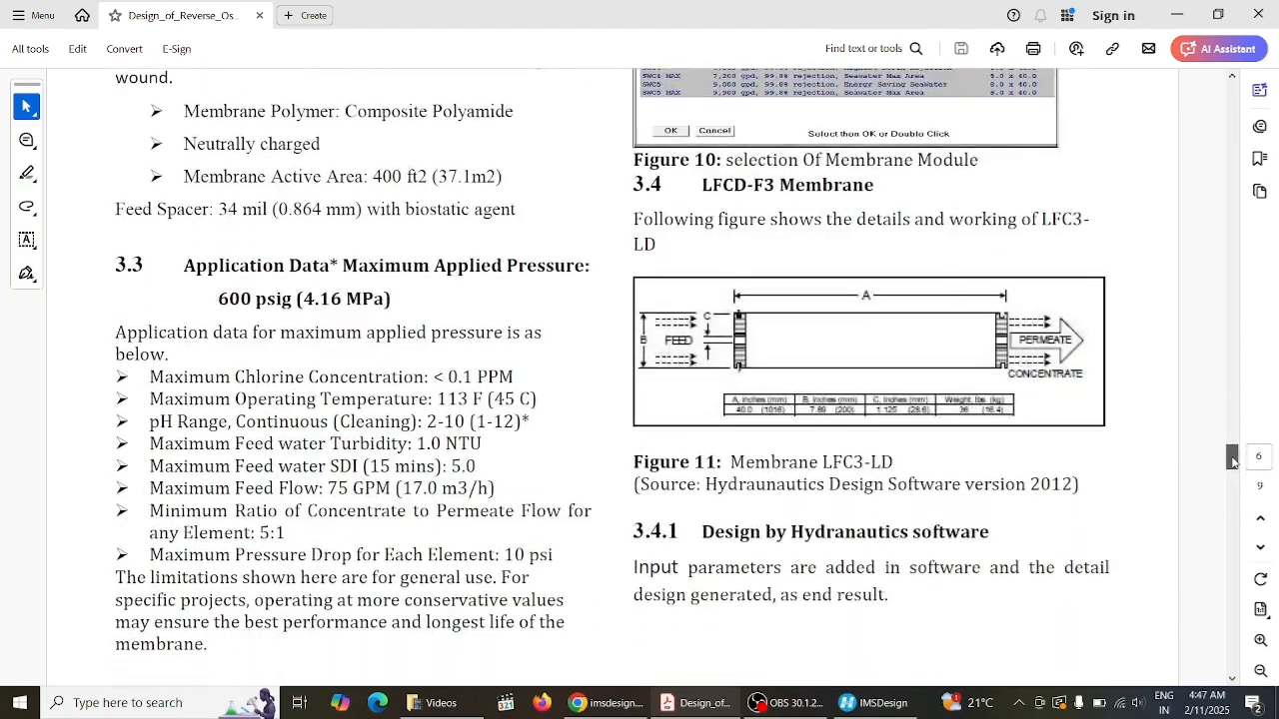
Examine the paper's Basic Design result sheets for comparison with the report, and read its Conclusions section
drag(1231, 458, 1234, 501)
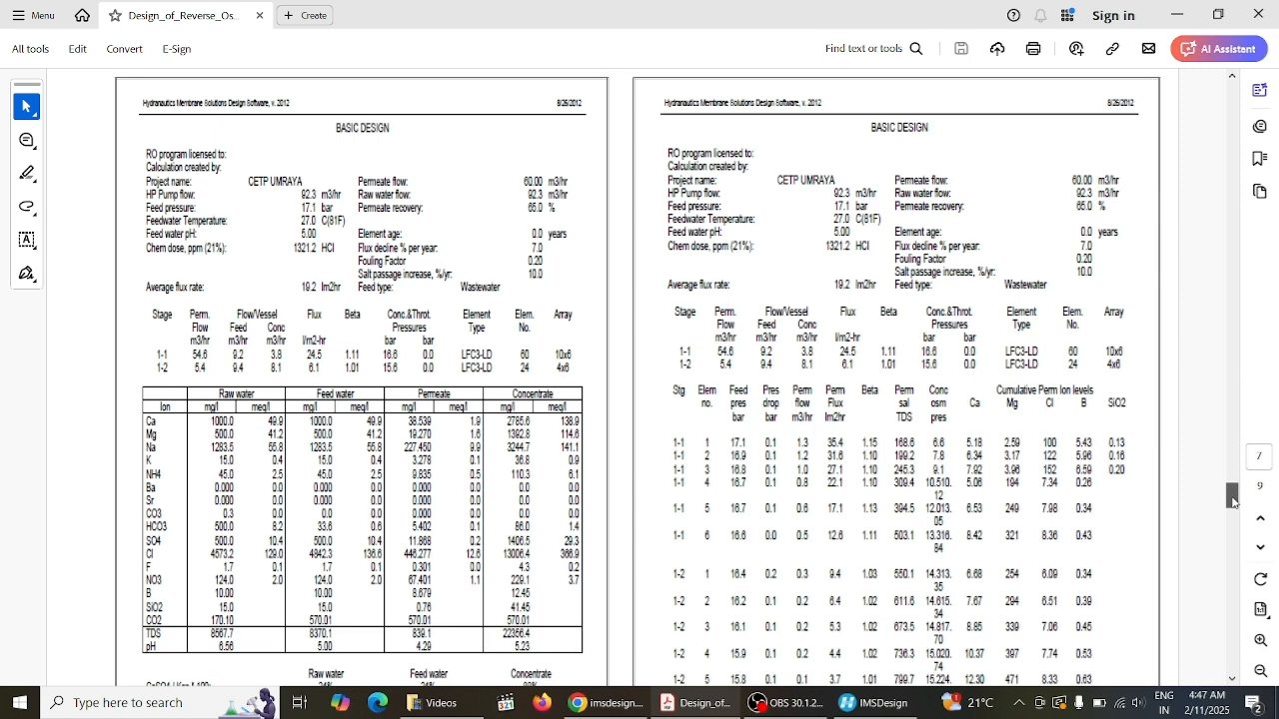
drag(1234, 500, 1234, 501)
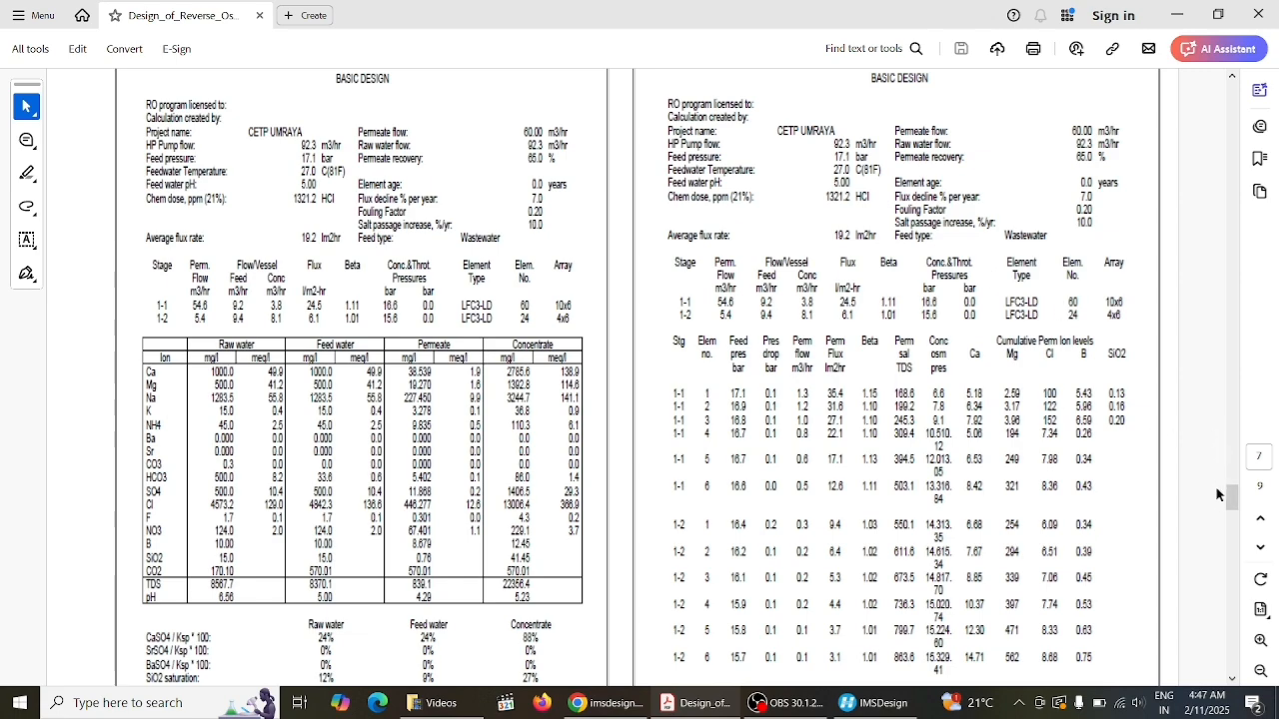
drag(1233, 500, 1234, 559)
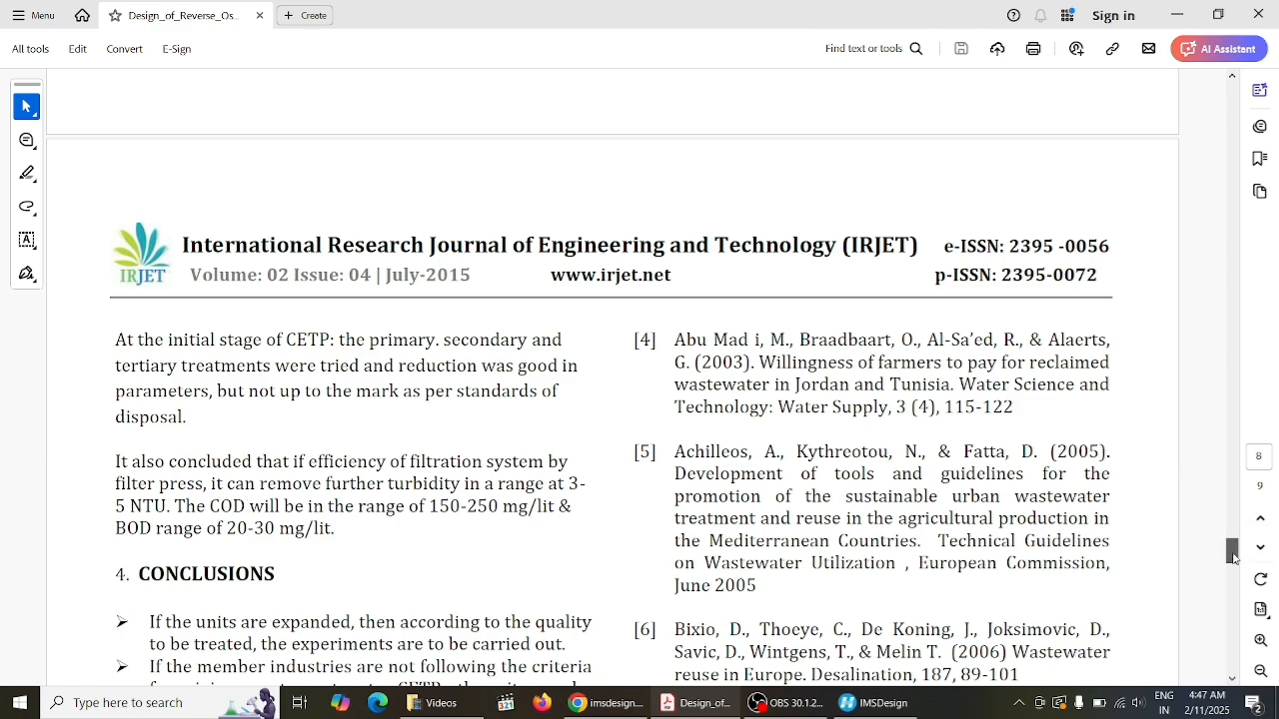
drag(1233, 556, 1232, 572)
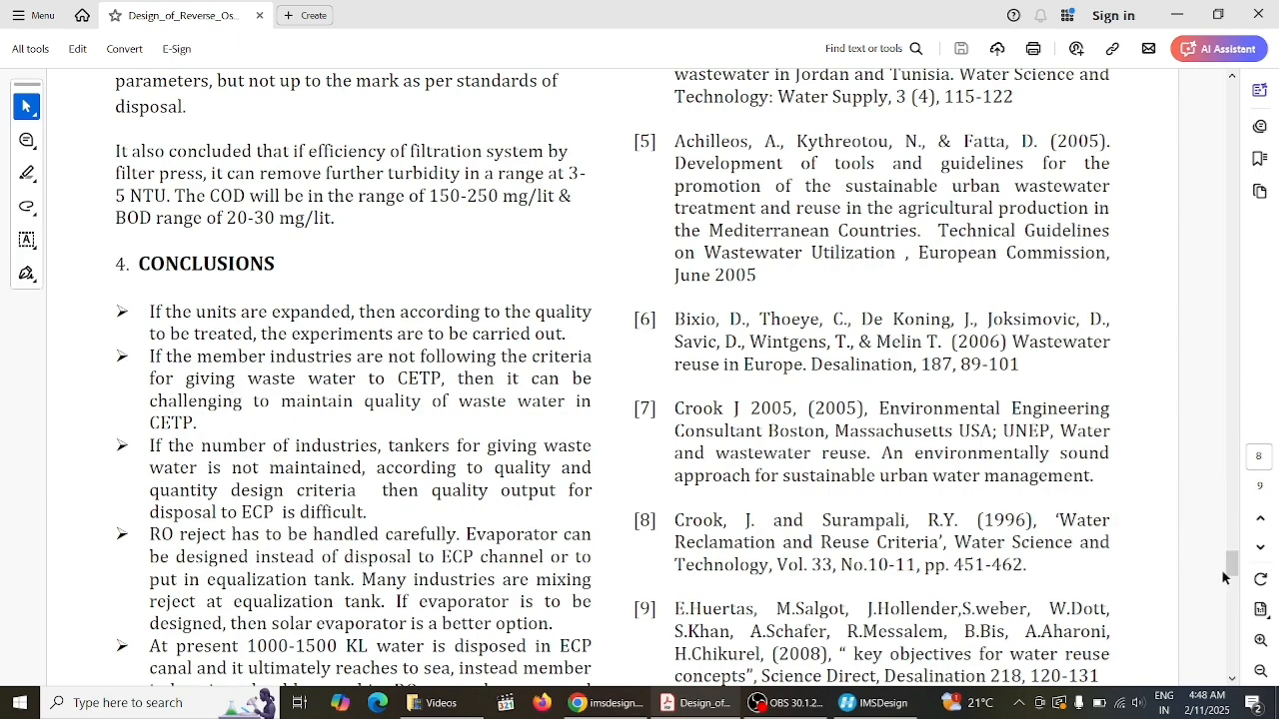
drag(1234, 571, 1235, 579)
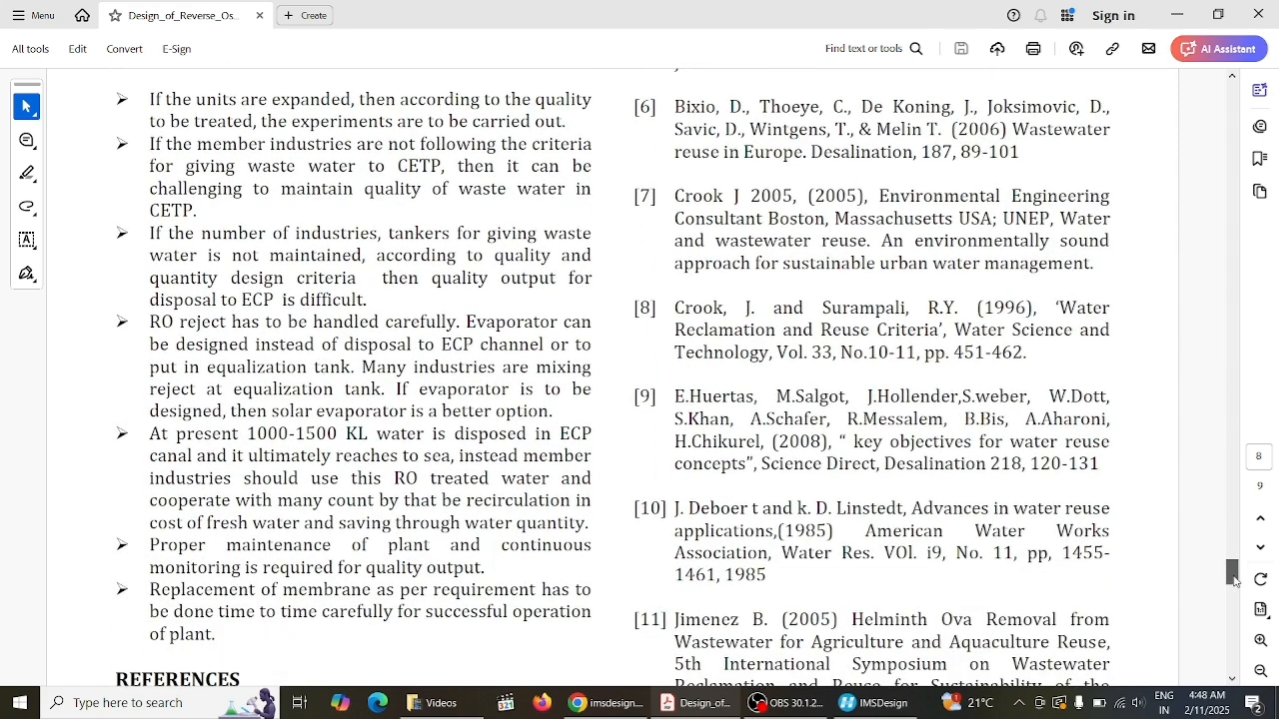